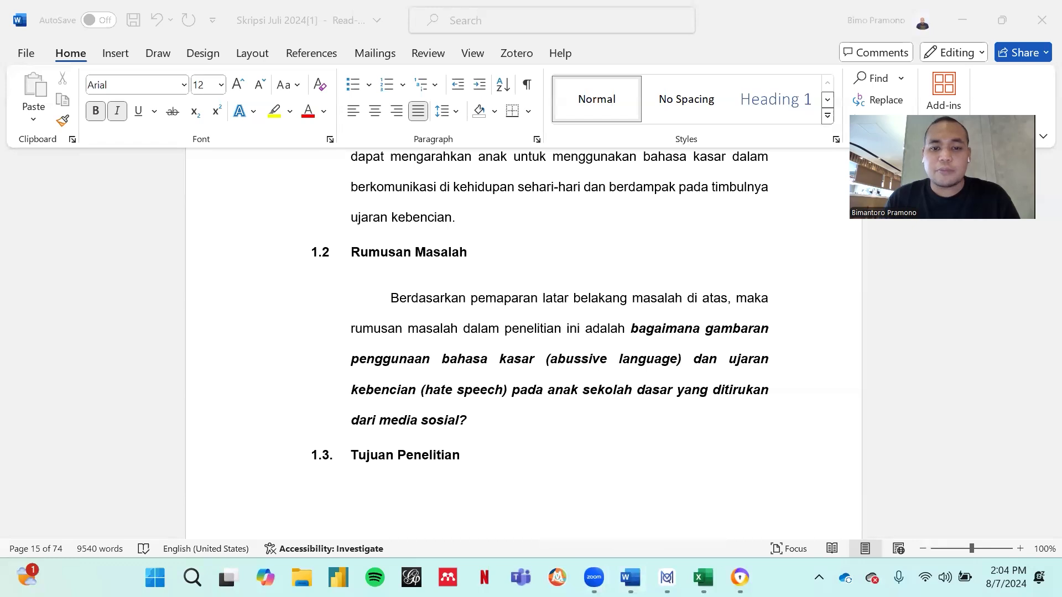
Step: In the Skripsi Juli 2024 document in Word, remove the bold and italic formatting from the research question under 1.2 Rumusan Masalah
mouse_move(630, 577)
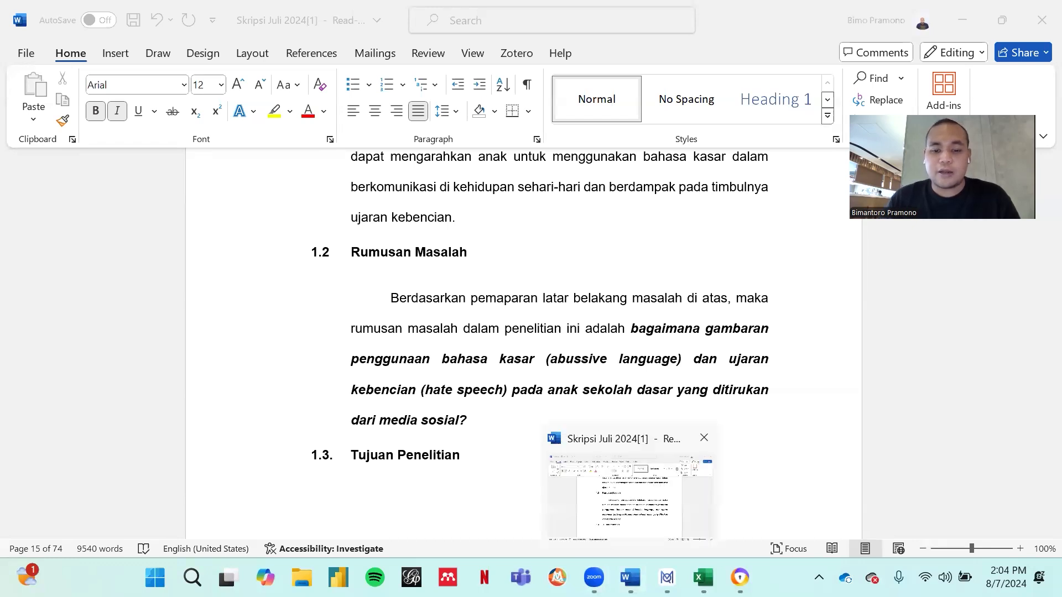
click(631, 464)
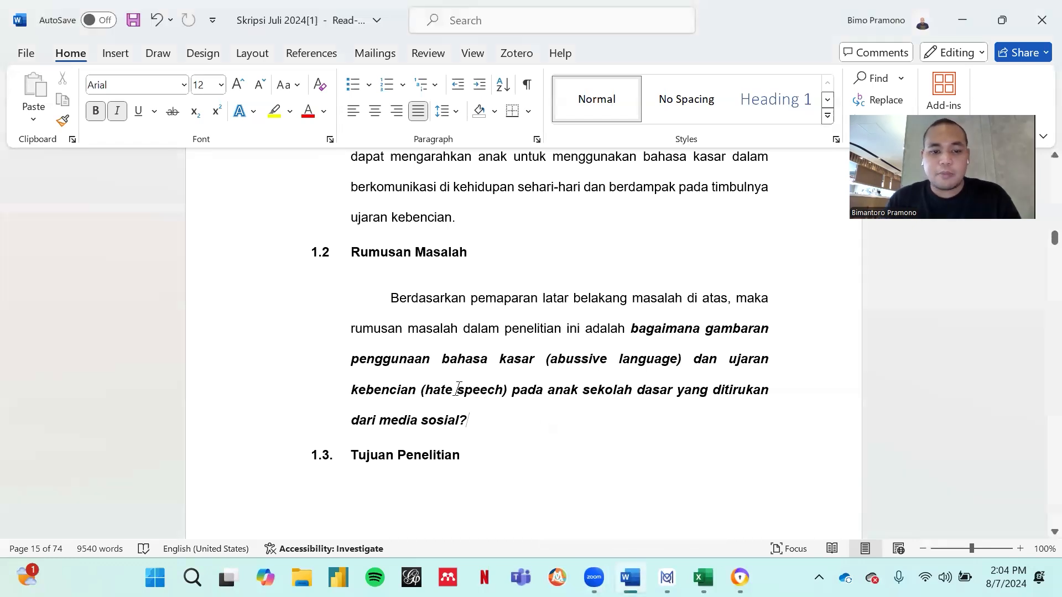
scroll(638, 332, down, 1)
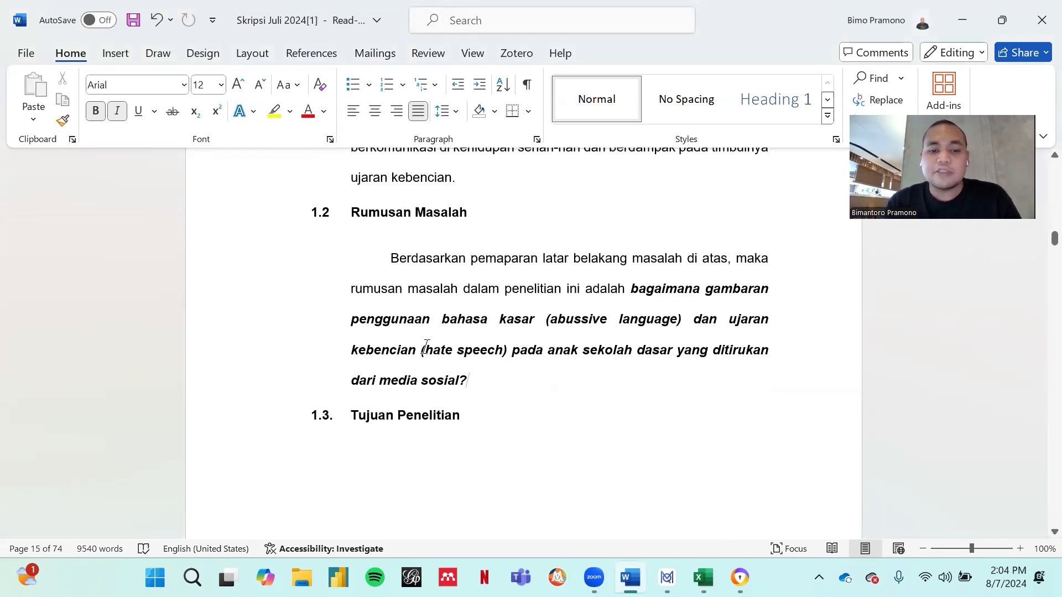
drag(633, 289, 488, 387)
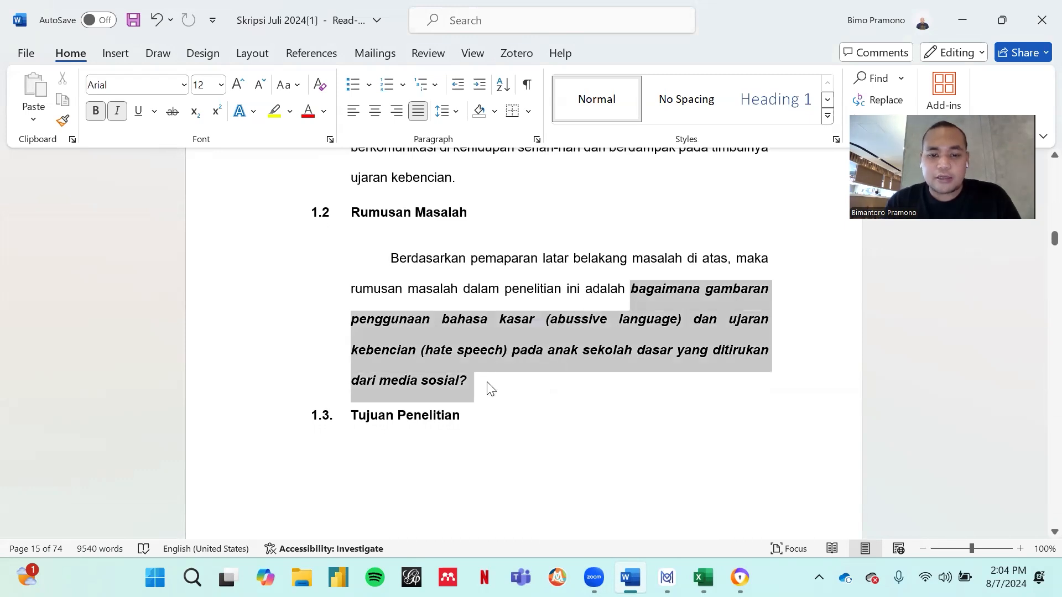
click(96, 112)
click(117, 113)
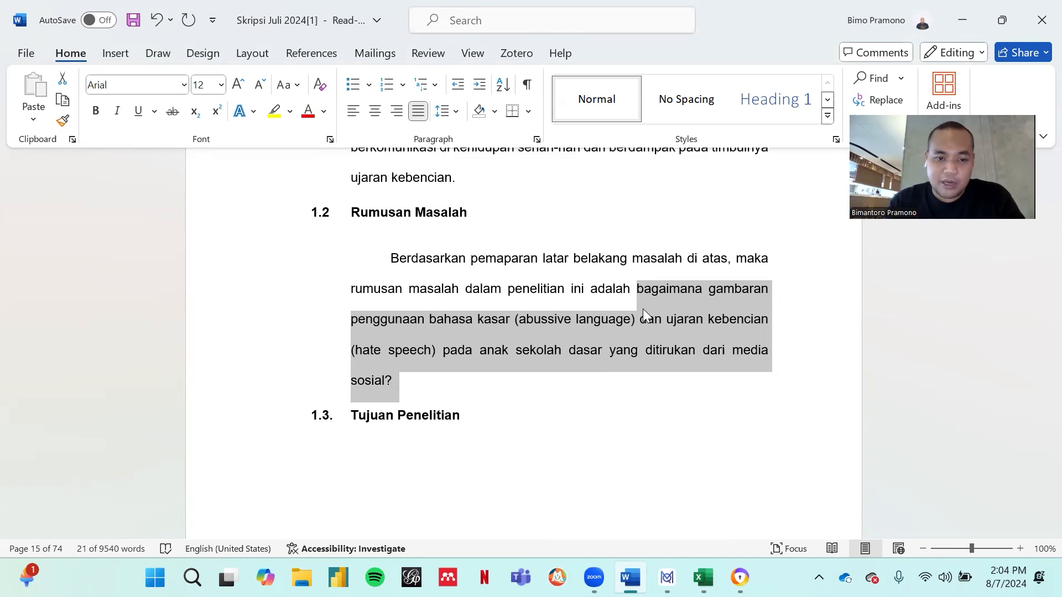
click(647, 331)
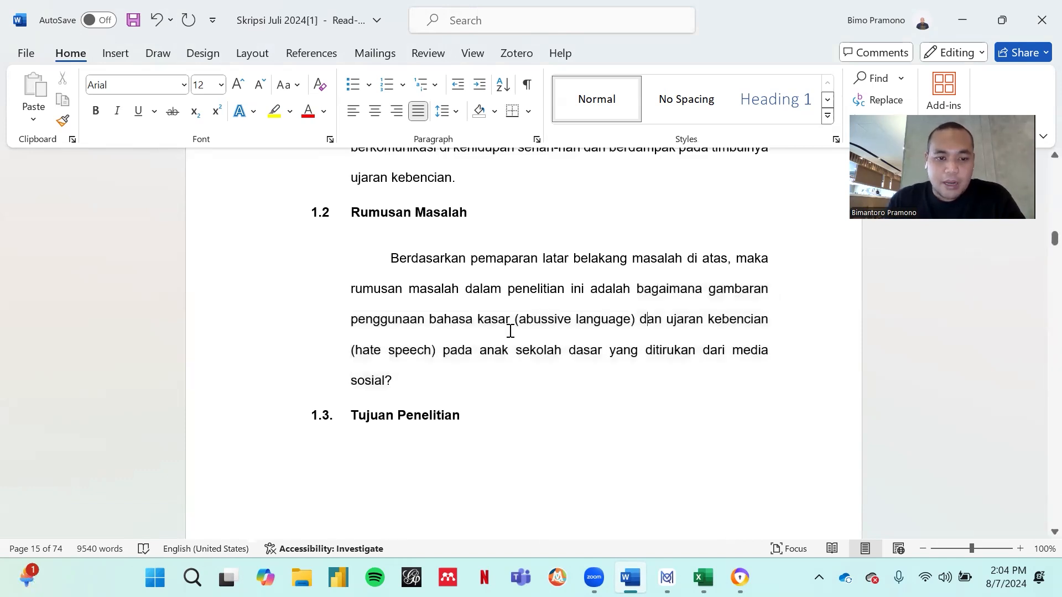
Step: Bold the phrase "penggunaan bahasa kasar (abussive language)" in the research question
click(349, 320)
key(shift+Right)
key(shift+Right)
key(shift+Right)
key(shift+Right)
key(shift+Right)
key(shift+Right)
key(shift+Right)
key(shift+Right)
key(shift+Right)
key(shift+Right)
key(shift+Right)
key(shift+Right)
key(shift+Right)
key(shift+Right)
key(shift+Right)
key(shift+Right)
key(shift+Right)
key(shift+Right)
key(shift+Right)
key(shift+Right)
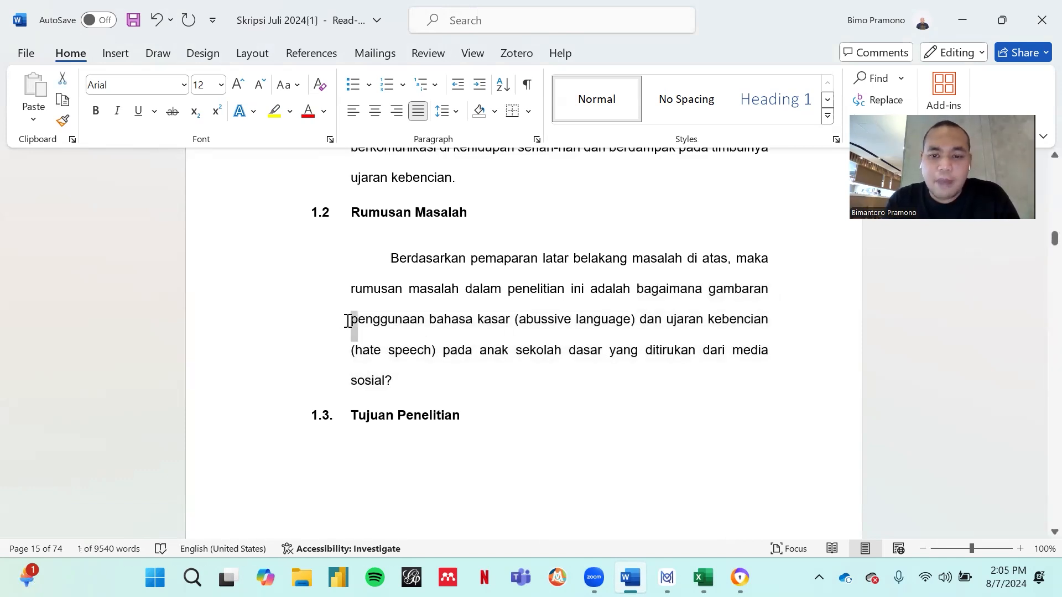
key(shift+Right)
key(shift+Right)
key(shift+Right)
key(shift+Right)
key(shift+Right)
key(shift+Right)
key(shift+Right)
key(shift+Right)
key(shift+Right)
key(shift+Right)
key(shift+Right)
key(shift+Right)
key(shift+Right)
key(shift+Right)
key(shift+Right)
key(shift+Right)
key(shift+Right)
key(shift+Right)
key(shift+Right)
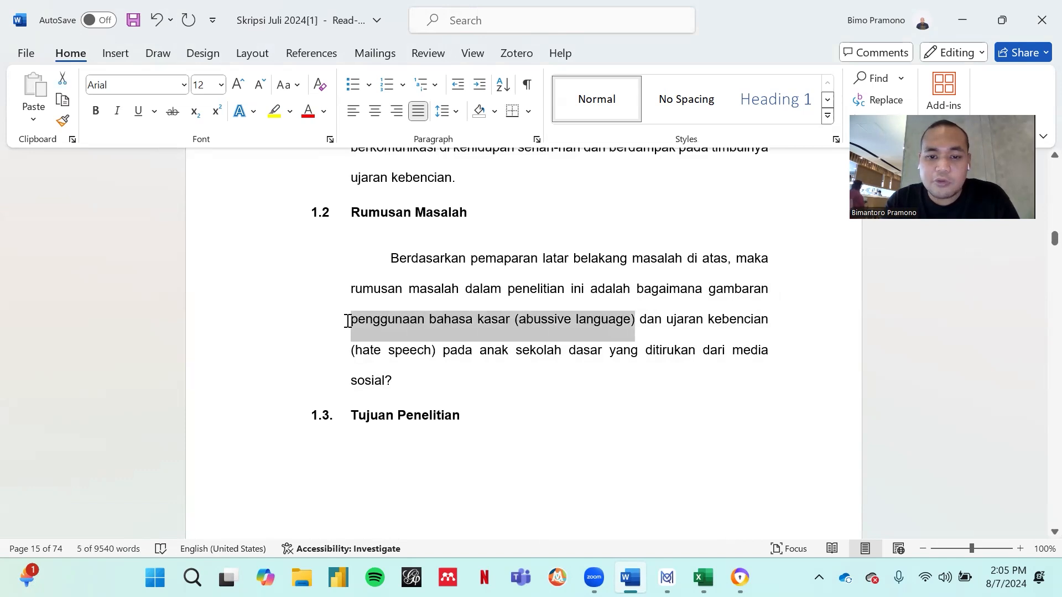
key(ctrl+b)
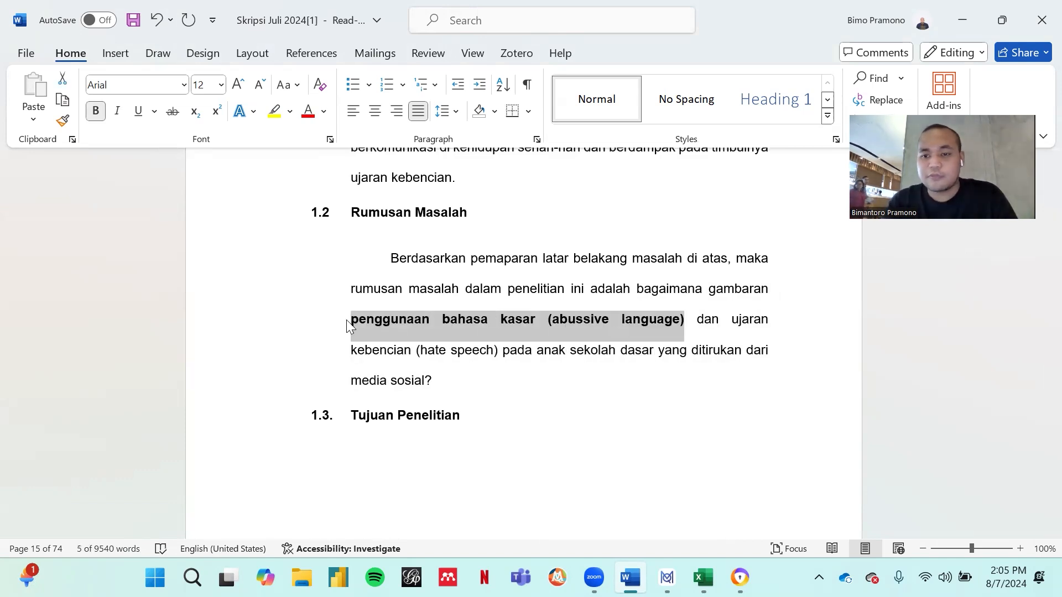
Step: Bold the phrase "ujaran kebencian (hate speech)" in the research question
click(730, 319)
key(shift+Right)
key(shift+Right)
key(shift+Right)
key(shift+Right)
key(shift+Right)
key(shift+Right)
key(shift+Right)
key(shift+Right)
key(shift+Right)
key(shift+Right)
key(shift+Right)
key(shift+Right)
key(shift+Right)
key(shift+Right)
key(shift+Right)
key(shift+Right)
key(shift+Right)
key(shift+Right)
key(shift+Right)
key(shift+Right)
key(shift+Right)
key(shift+Right)
key(shift+Right)
key(shift+Right)
key(shift+Right)
key(shift+Right)
key(shift+Right)
key(shift+Right)
key(shift+Right)
key(shift+Right)
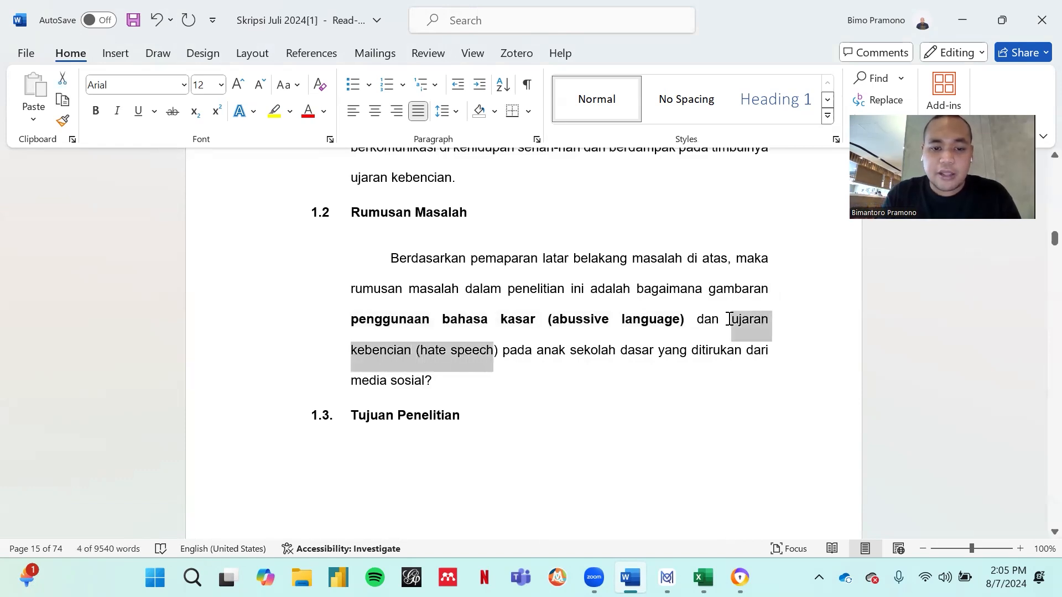
key(ctrl+b)
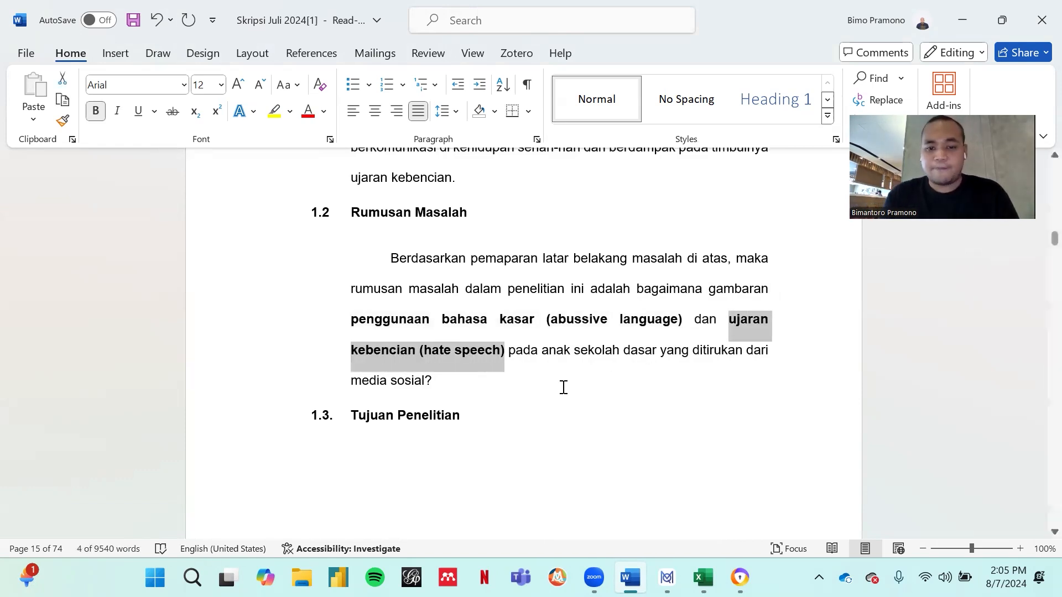
Step: Bold the phrase "ditirukan dari media sosial" in the research question, leaving out the question mark
click(559, 347)
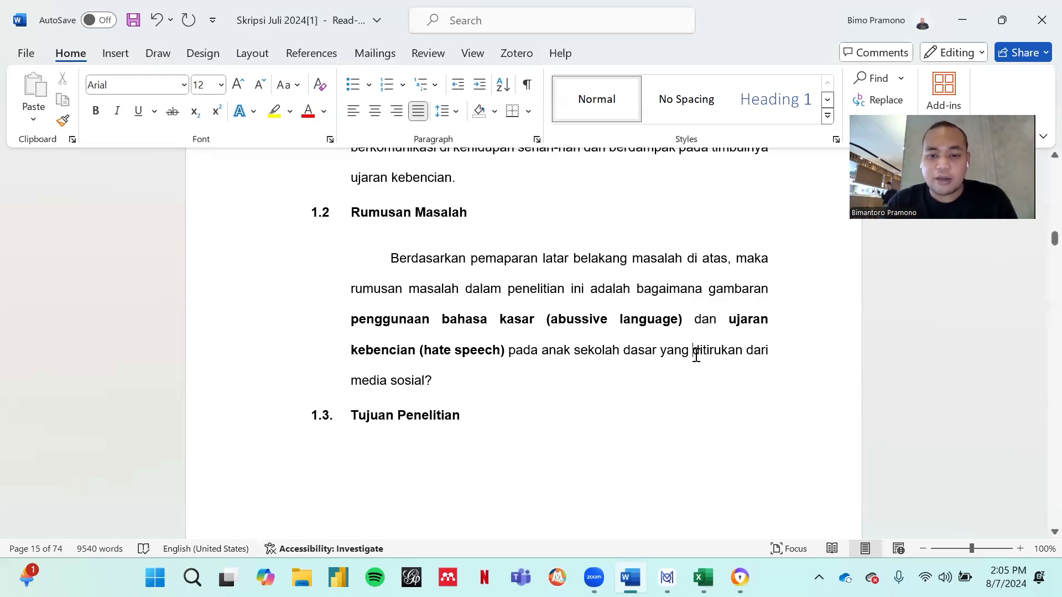
key(shift+Right)
key(shift+Right)
key(shift+Right)
key(shift+Right)
key(shift+Right)
key(shift+Right)
key(shift+Right)
key(shift+Right)
key(shift+Right)
key(shift+Right)
key(shift+Right)
key(shift+Right)
key(shift+Right)
key(shift+Right)
key(shift+Right)
key(shift+Right)
key(shift+Right)
key(shift+Right)
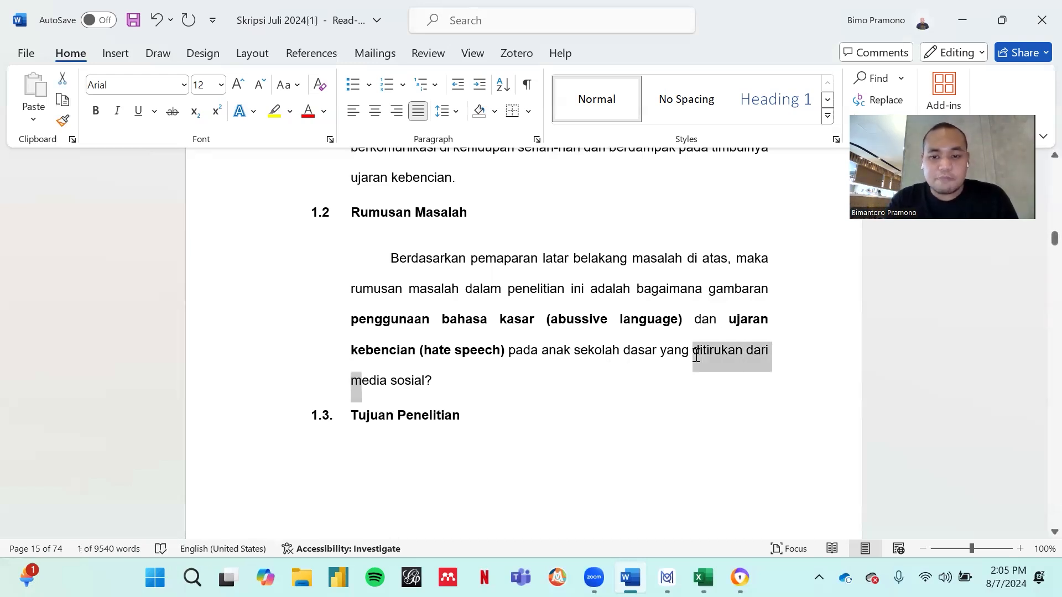
key(shift+Right)
key(shift+Right)
key(shift+Right)
key(shift+Right)
key(shift+Right)
key(shift+Right)
key(shift+Right)
key(shift+Right)
key(shift+Right)
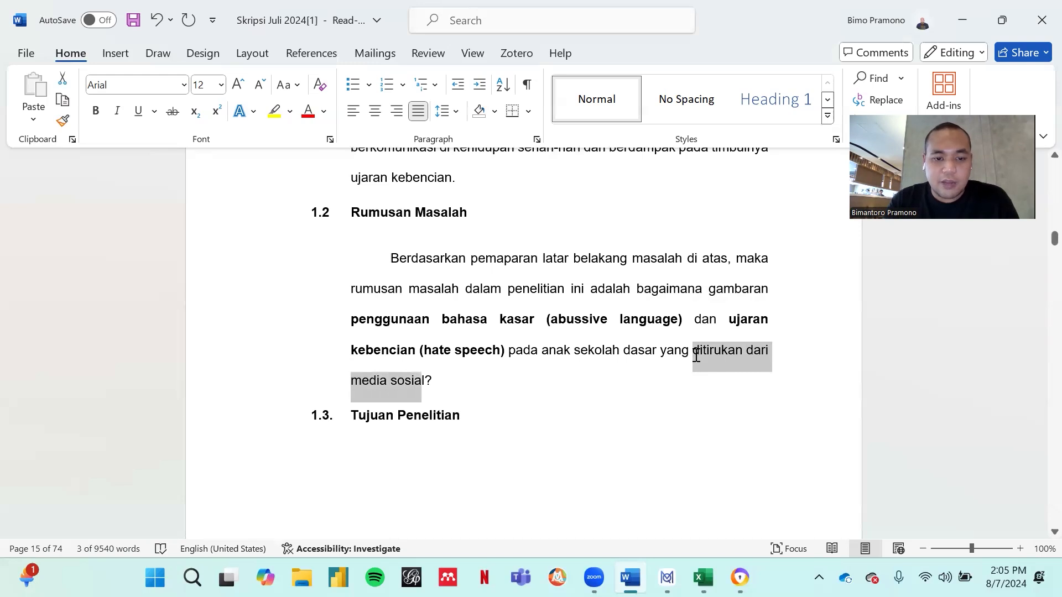
key(ctrl+b)
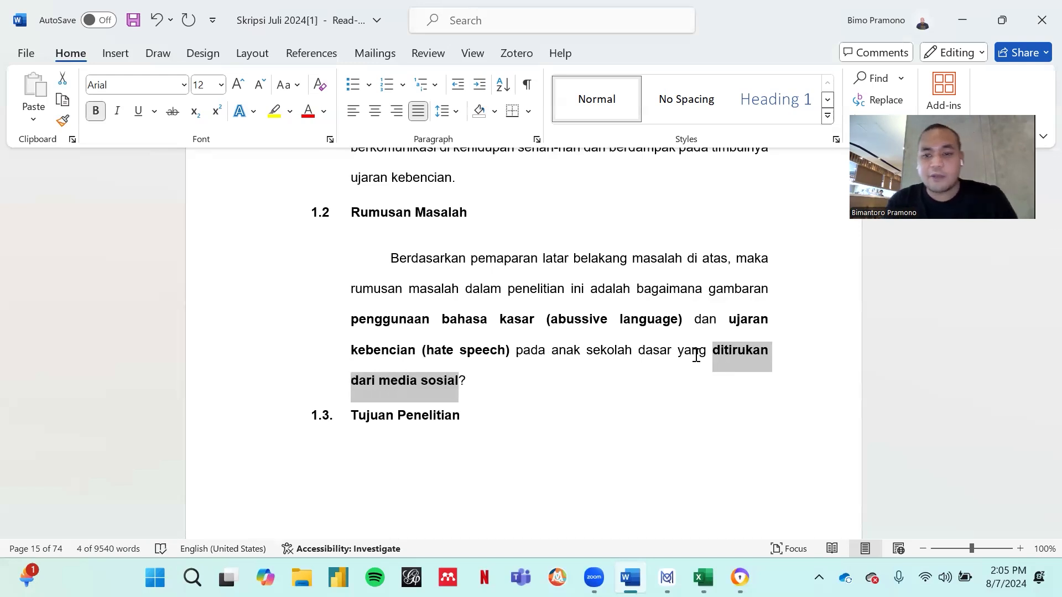
click(511, 388)
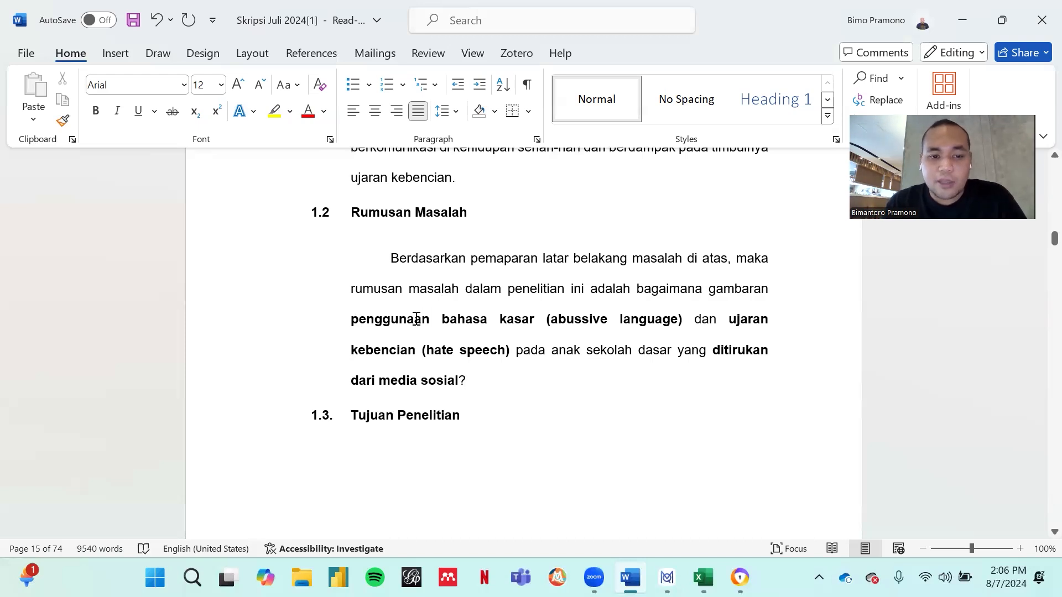
Step: Close the Data Shabrina workbook and switch to the Hasil Kuesioner - EM workbook in Excel
mouse_move(702, 578)
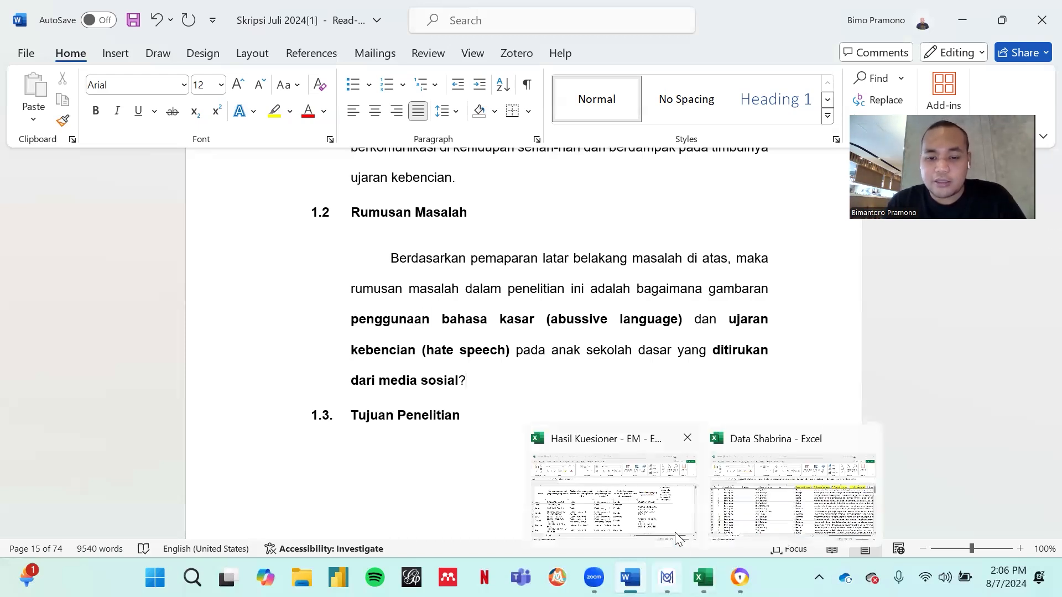
click(866, 439)
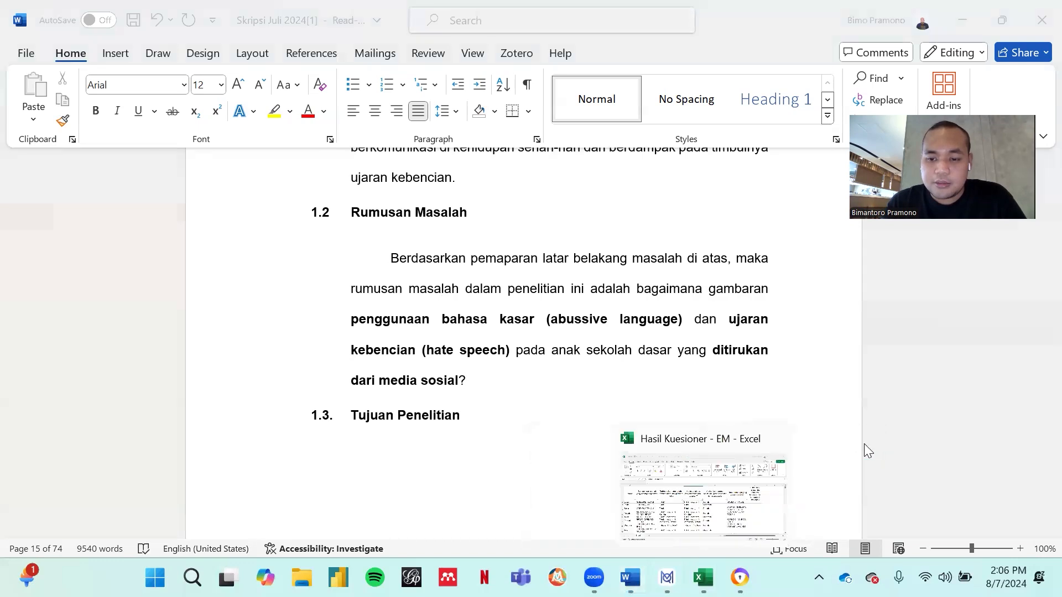
click(713, 492)
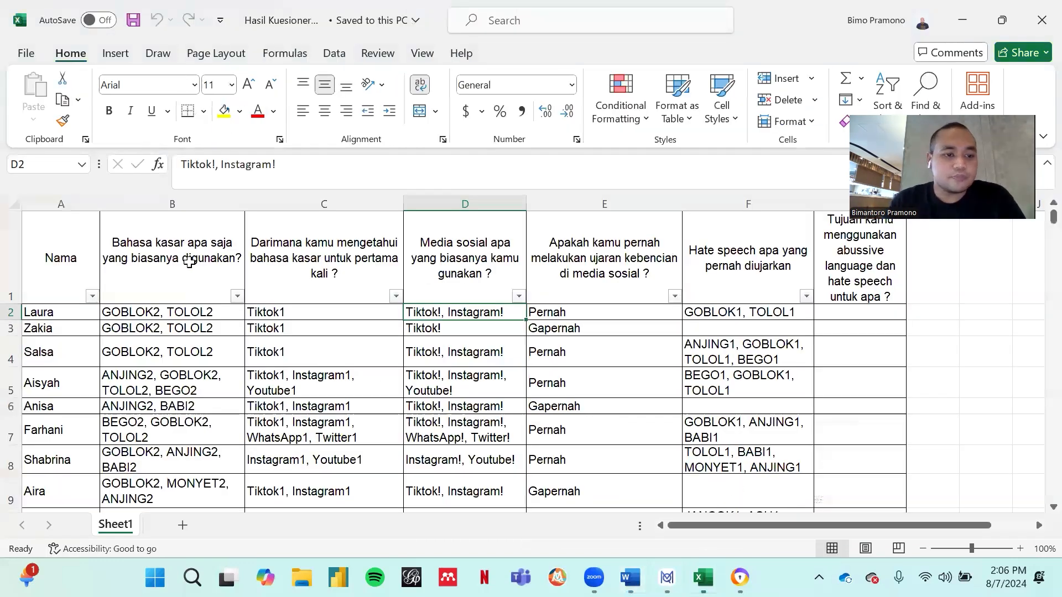
Step: Bold the column B header "Bahasa kasar apa saja yang biasanya digunakan?" in cell B1
click(189, 261)
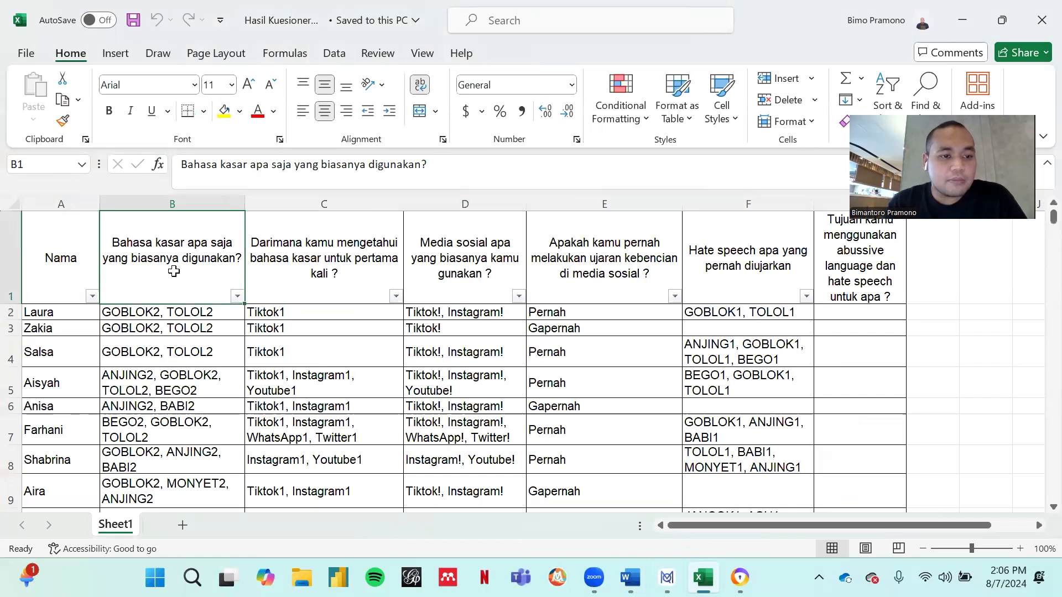
click(110, 112)
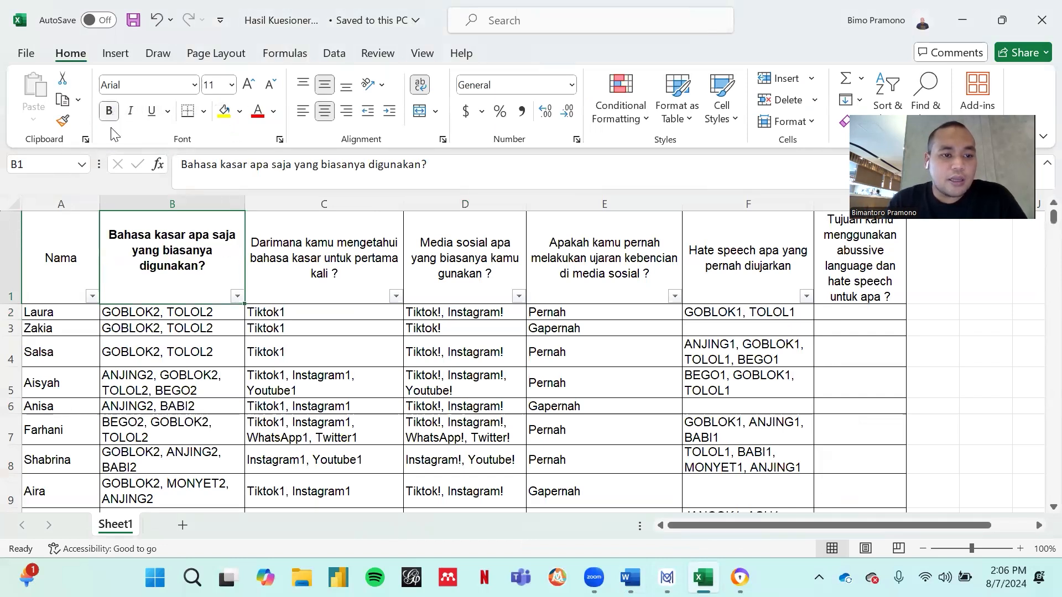
click(326, 274)
click(177, 264)
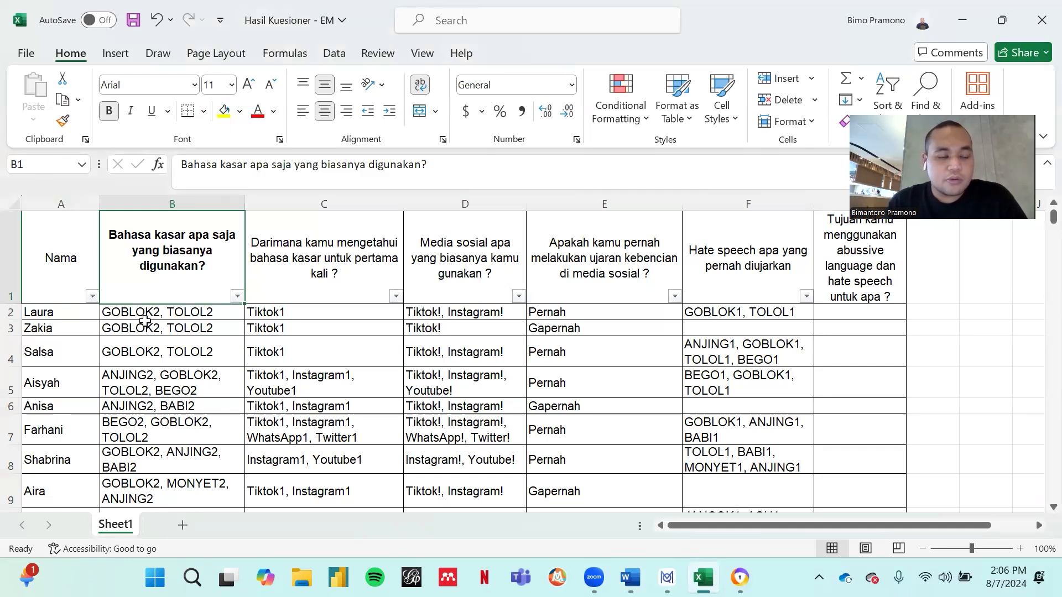
click(172, 312)
click(181, 275)
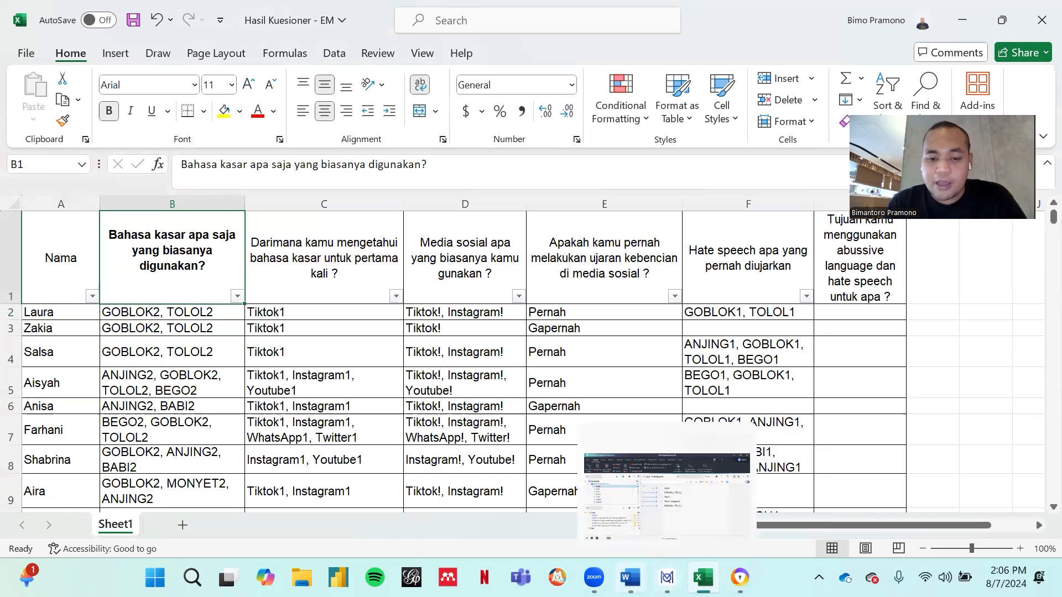
Step: Check the research question in Word, return to Hasil Kuesioner - EM in Excel, and bold the header "Hate speech apa yang pernah diujarkan" in F1
key(alt+Tab)
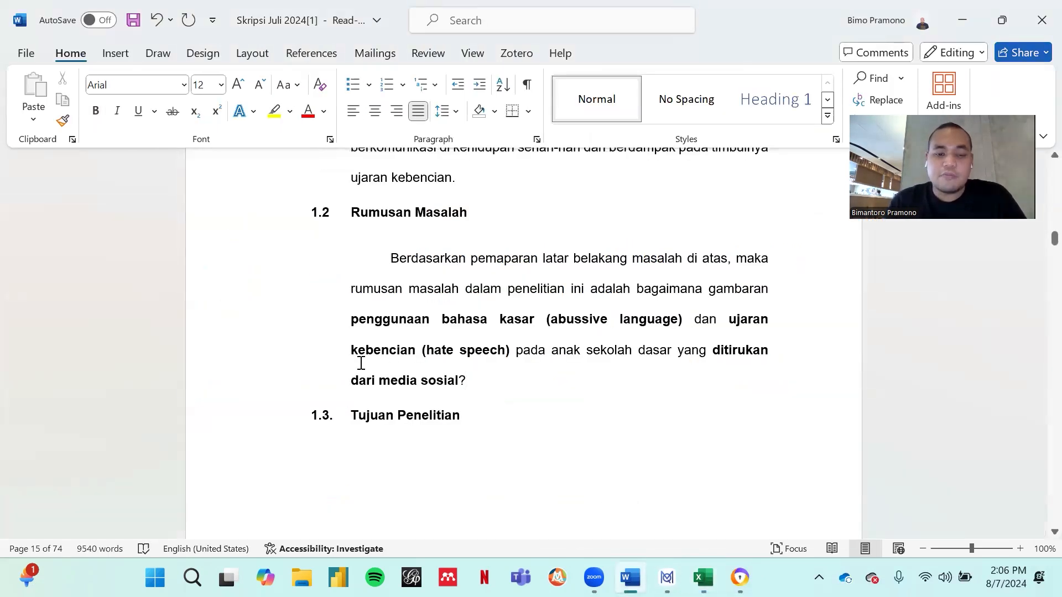
mouse_move(702, 577)
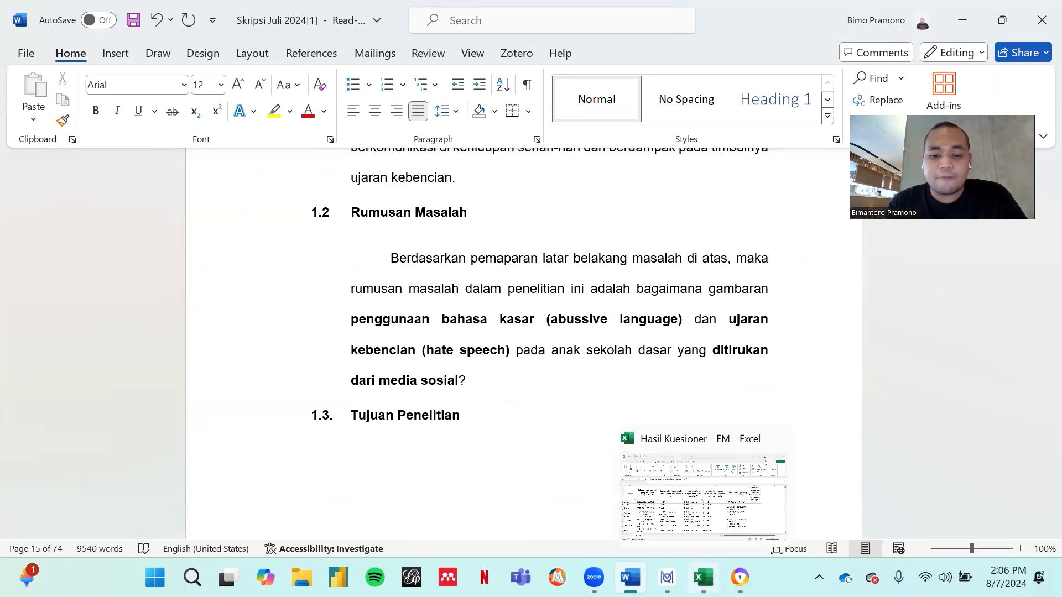
click(690, 497)
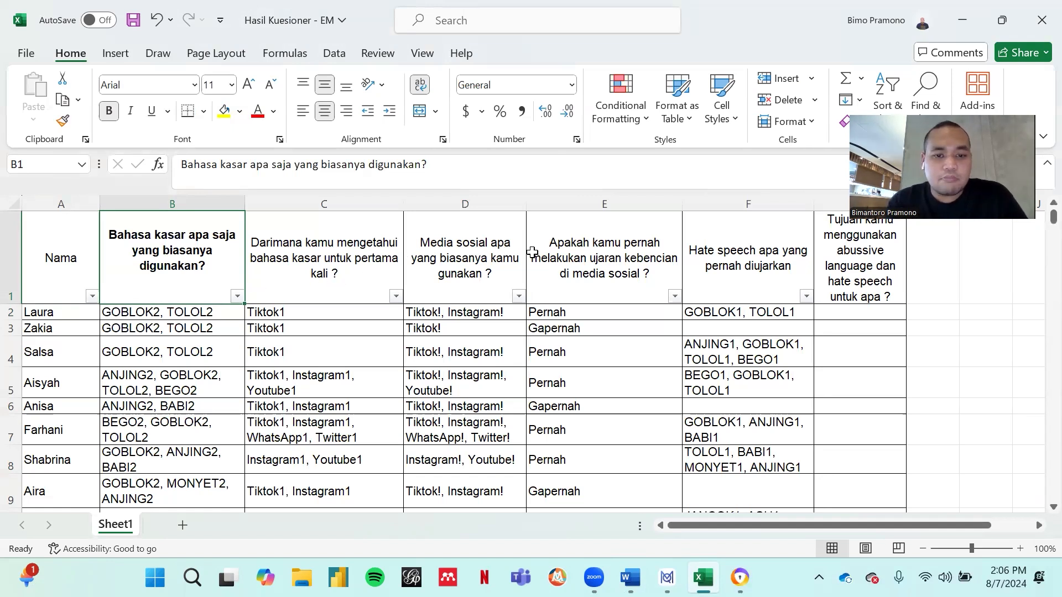
click(616, 261)
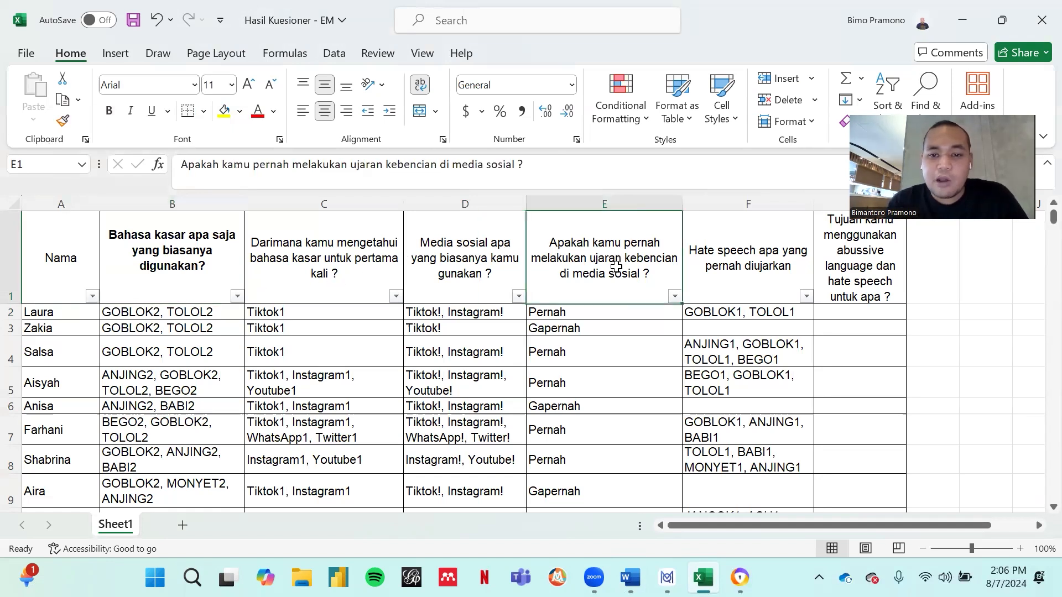
click(724, 260)
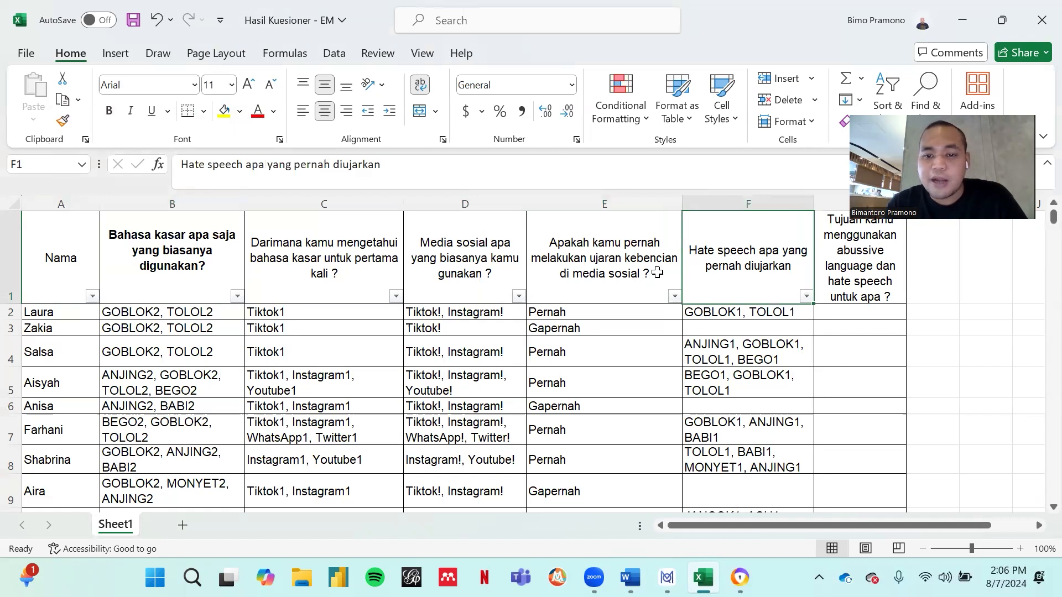
click(108, 111)
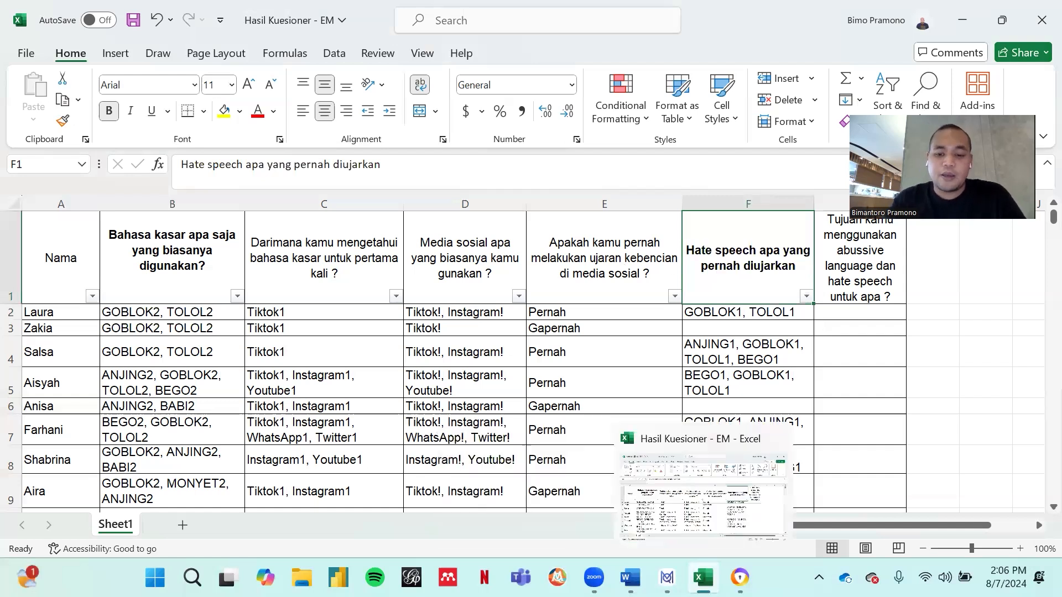
Step: Compare the research question in Word with the first-source and social media question headers in columns C and D of the Excel questionnaire
mouse_move(666, 578)
click(631, 578)
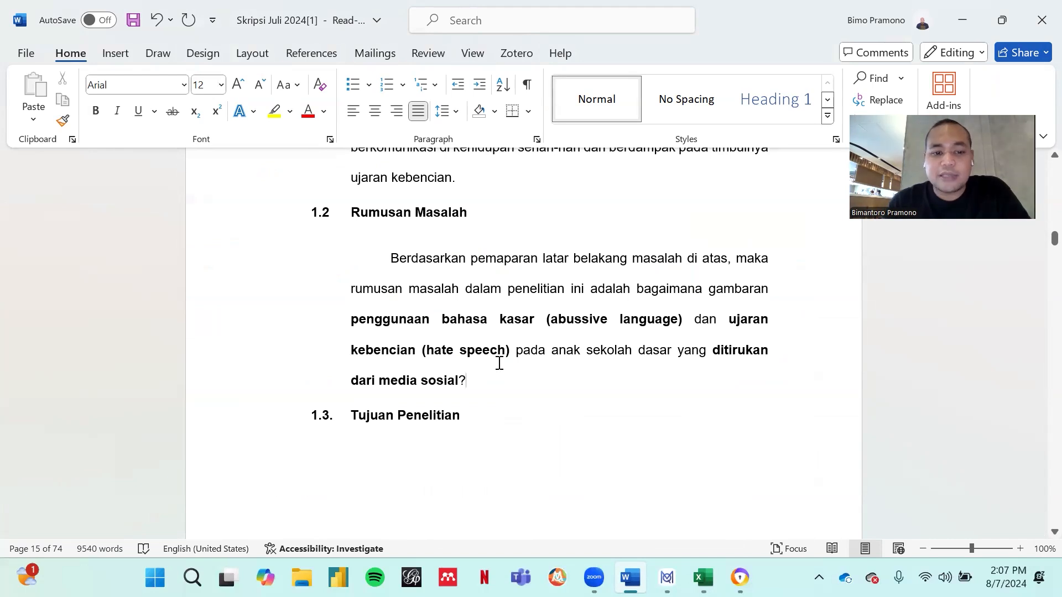
mouse_move(704, 577)
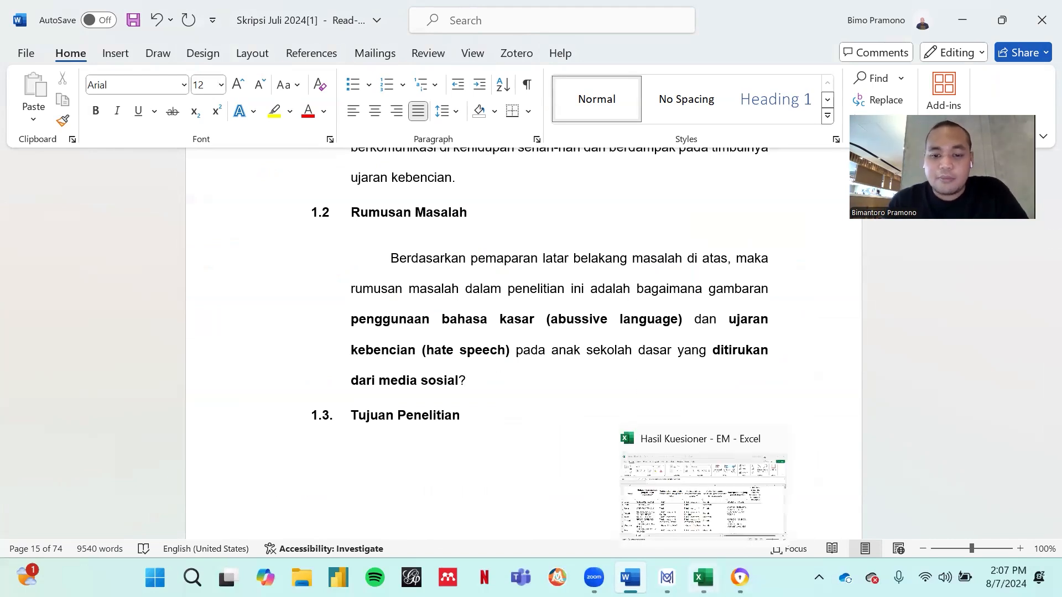
click(682, 502)
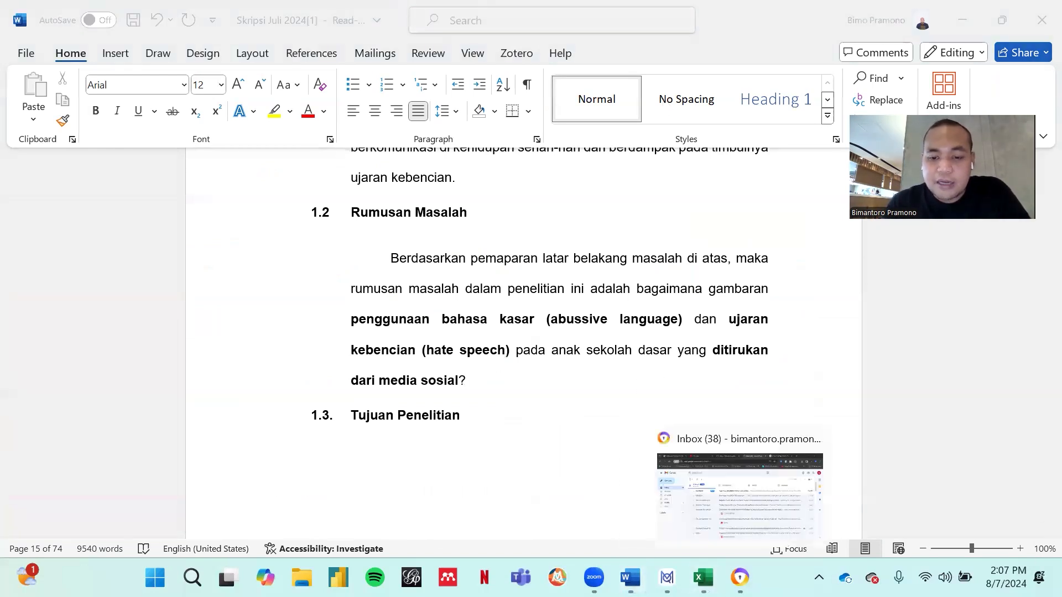
click(699, 453)
click(355, 263)
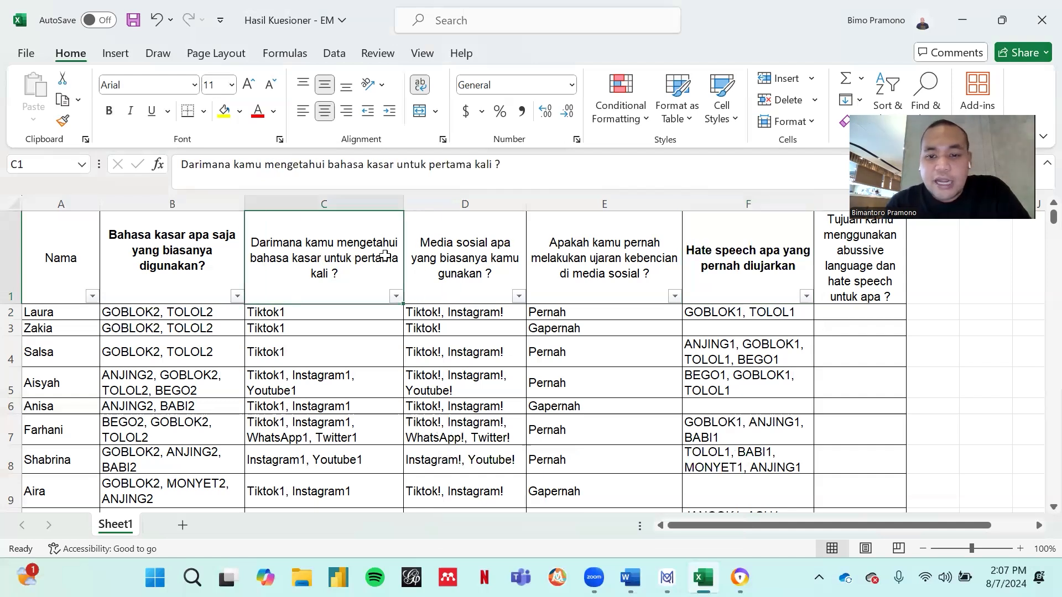
click(326, 314)
click(335, 247)
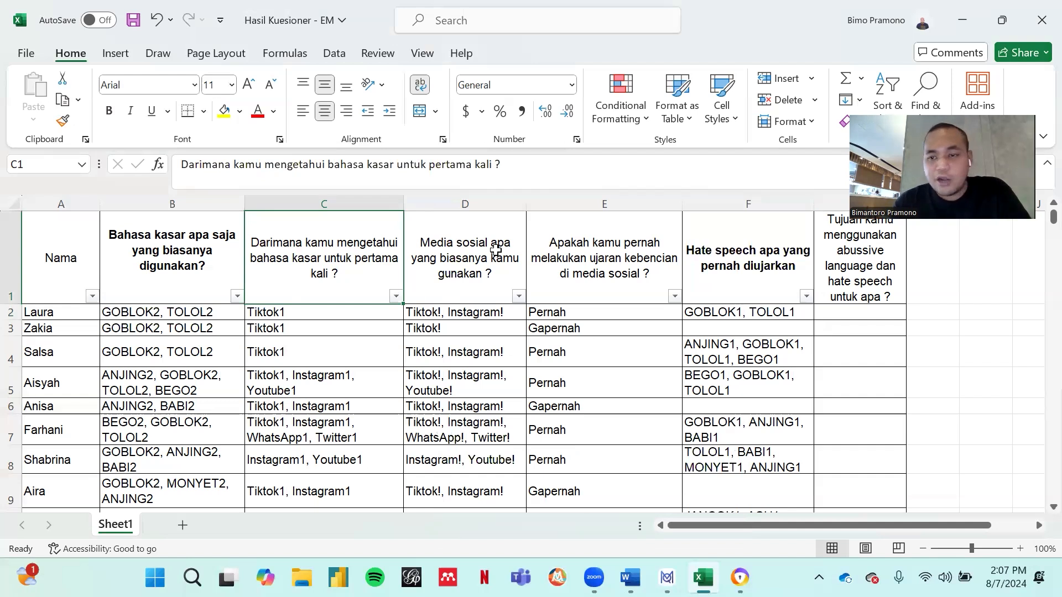
click(496, 250)
key(Left)
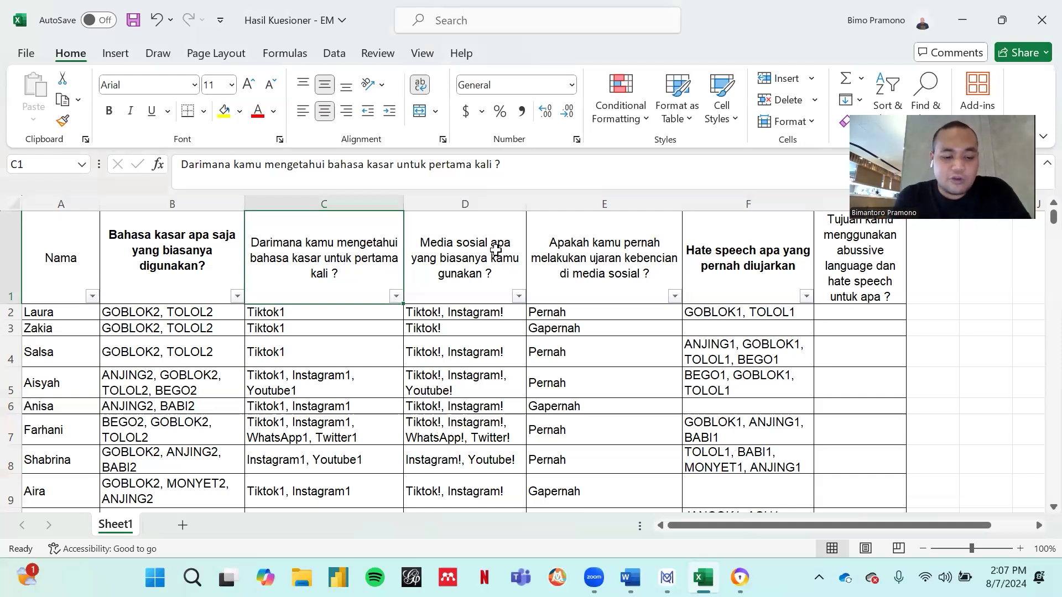
Step: Bold the header "Darimana kamu mengetahui bahasa kasar untuk pertama kali ?" in cell C1
key(ctrl+b)
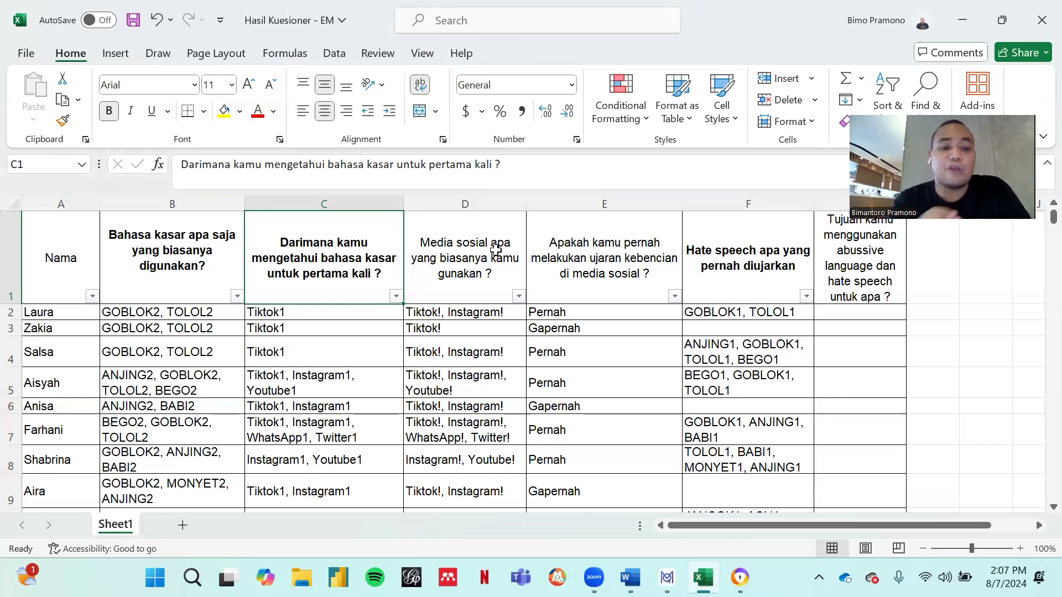
Step: Examine the social media question in D1 against the bold questionnaire headers in B1, C1 and F1
click(495, 250)
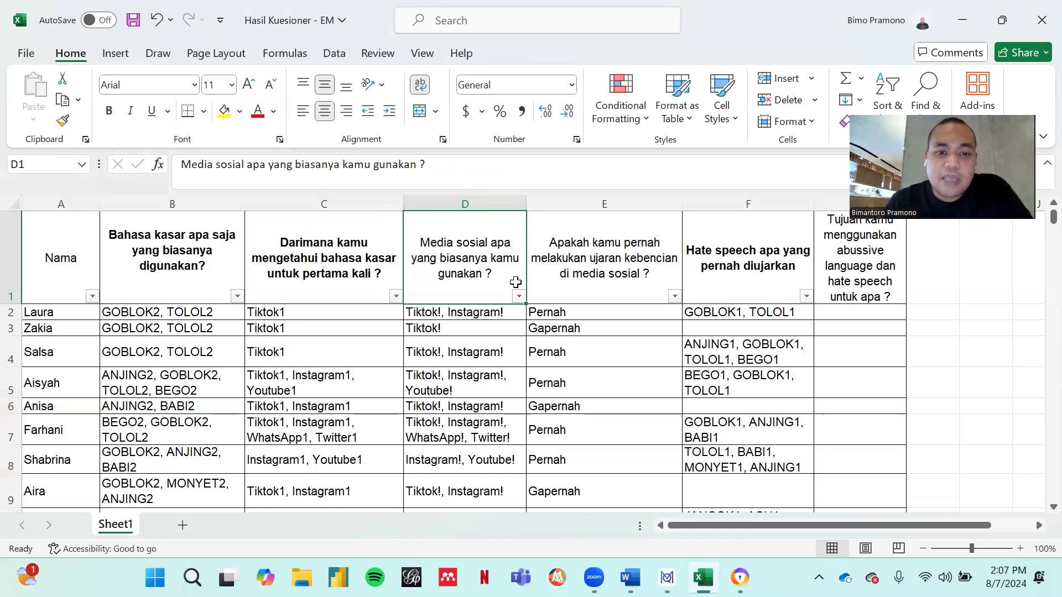
click(491, 310)
click(484, 275)
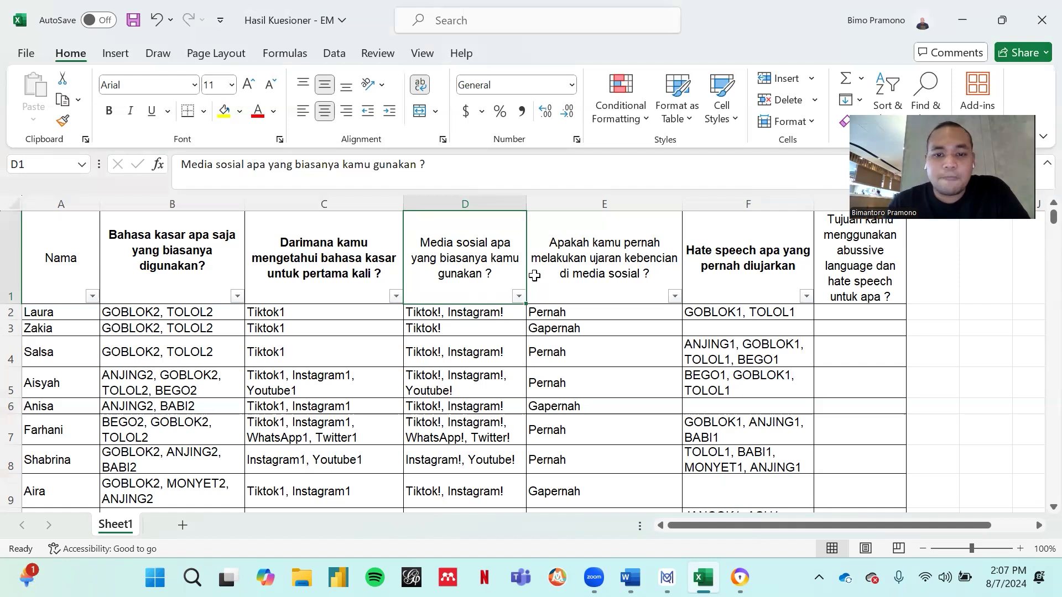
click(534, 275)
click(485, 271)
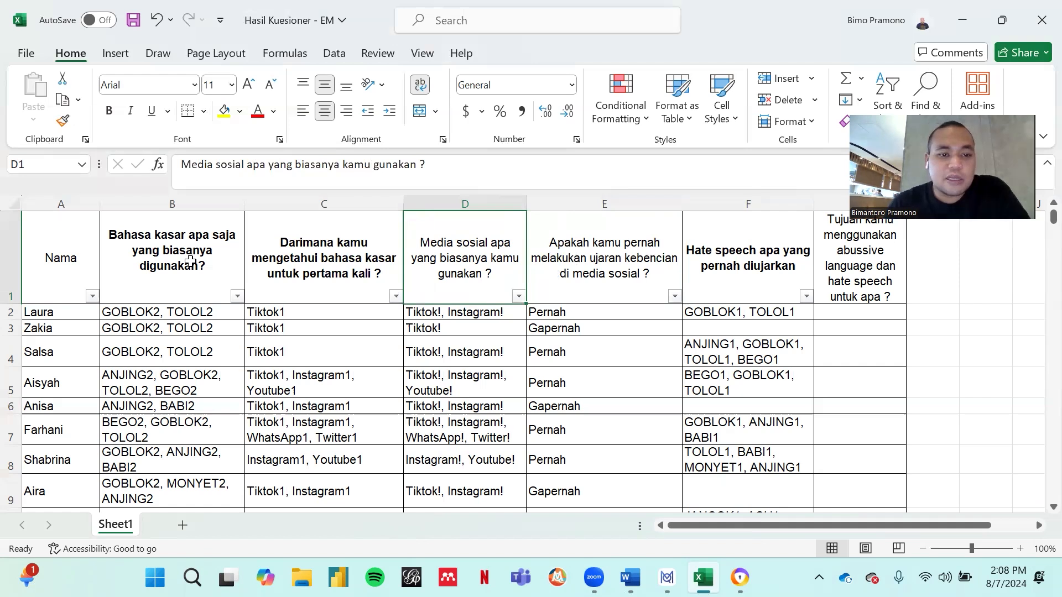
click(185, 261)
click(380, 264)
click(734, 239)
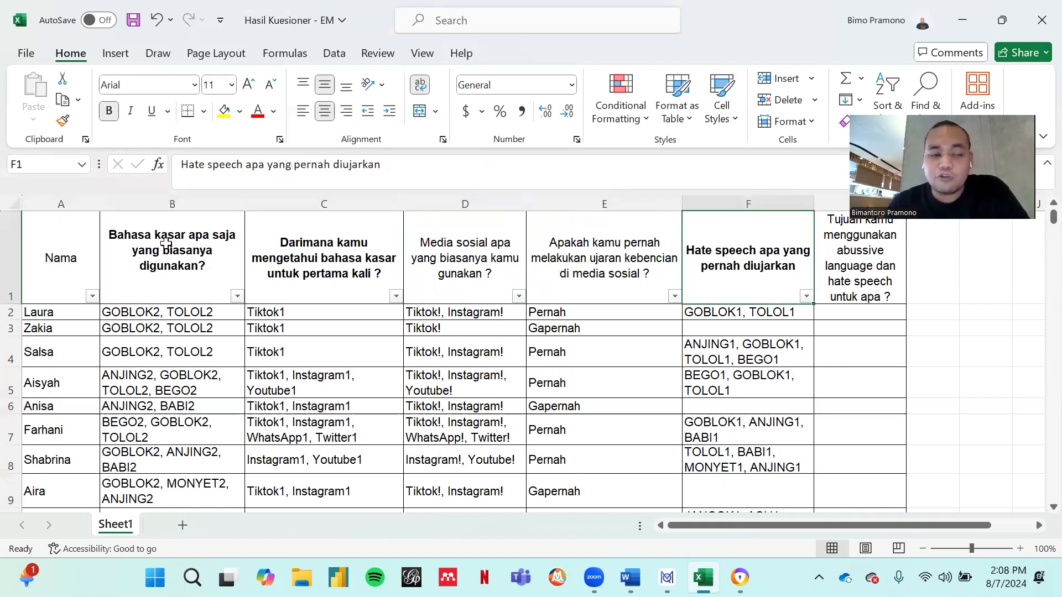
click(166, 243)
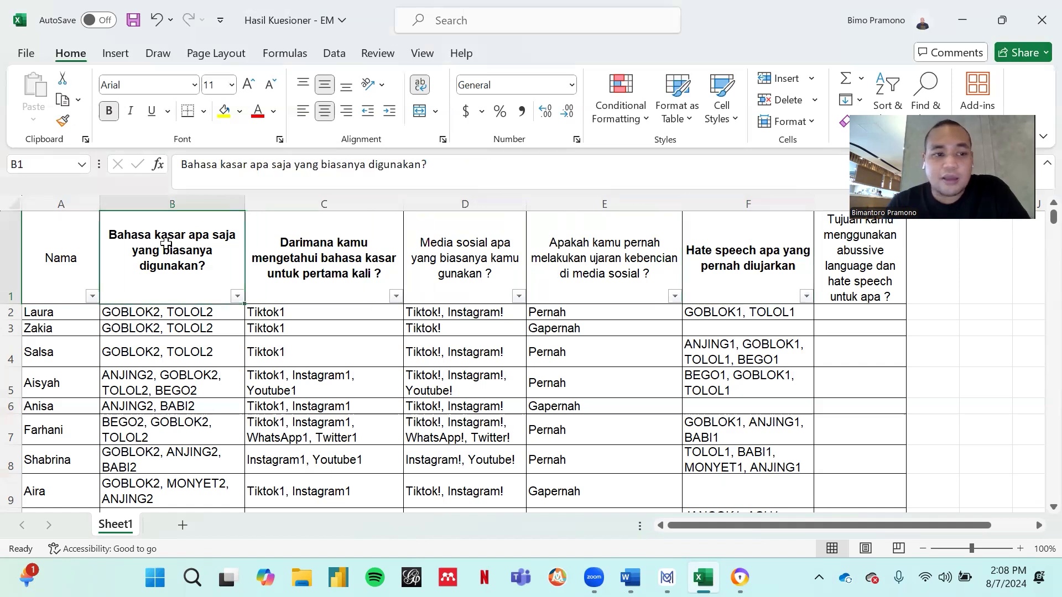
click(314, 256)
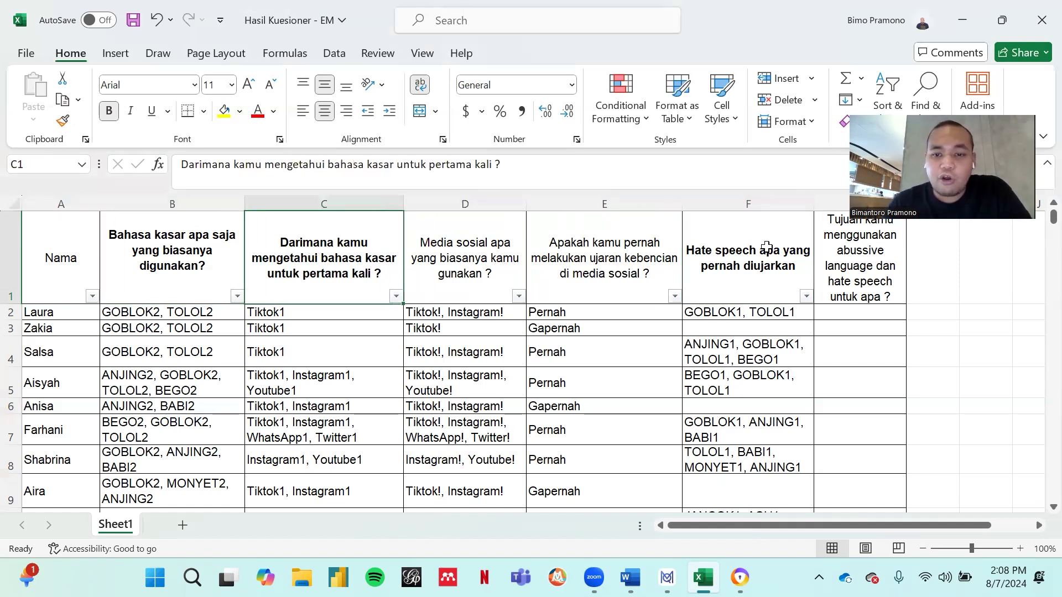
click(724, 255)
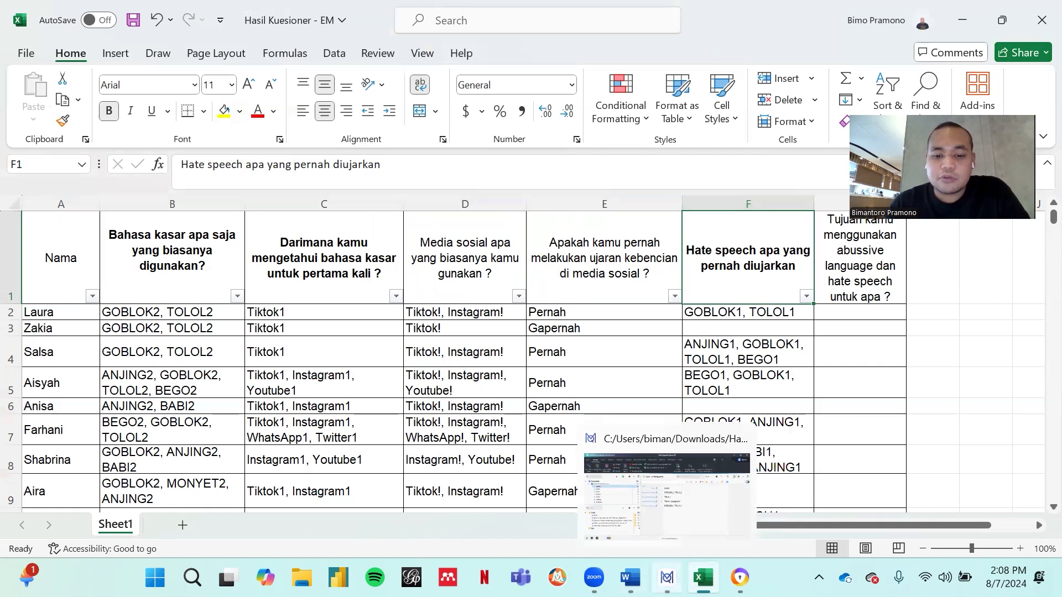
Step: Recheck the research question's key terms in Word and switch to the Hate Speech Siswa SD project in MAXQDA
mouse_move(629, 578)
mouse_move(667, 578)
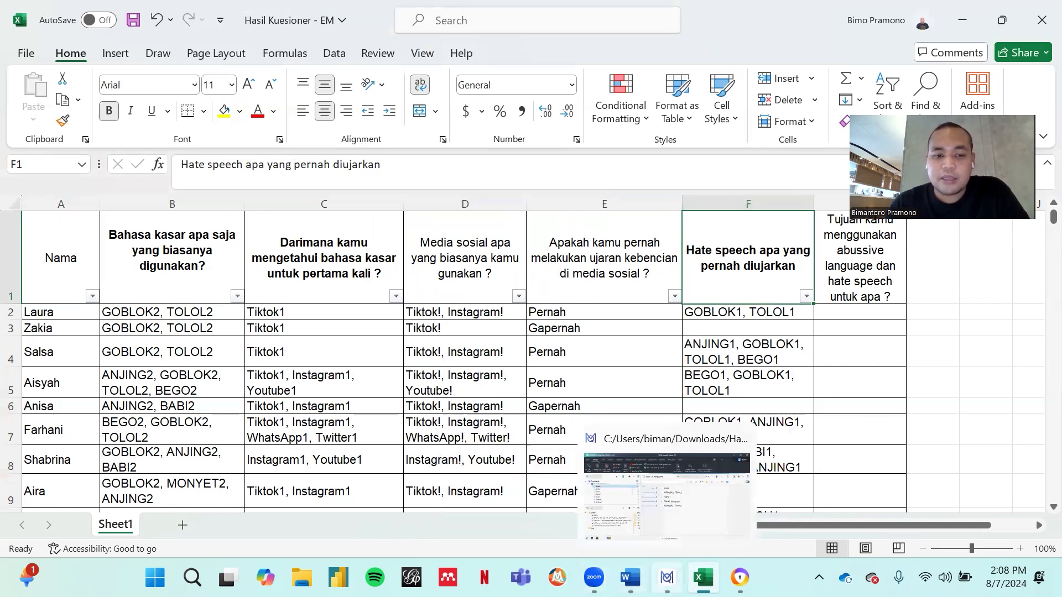
click(660, 494)
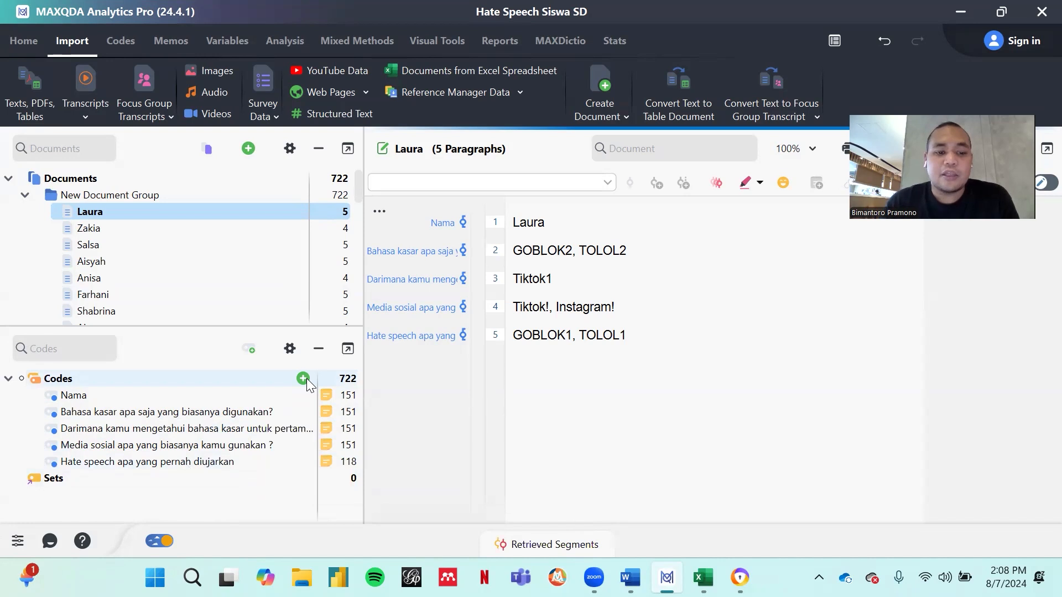
click(304, 379)
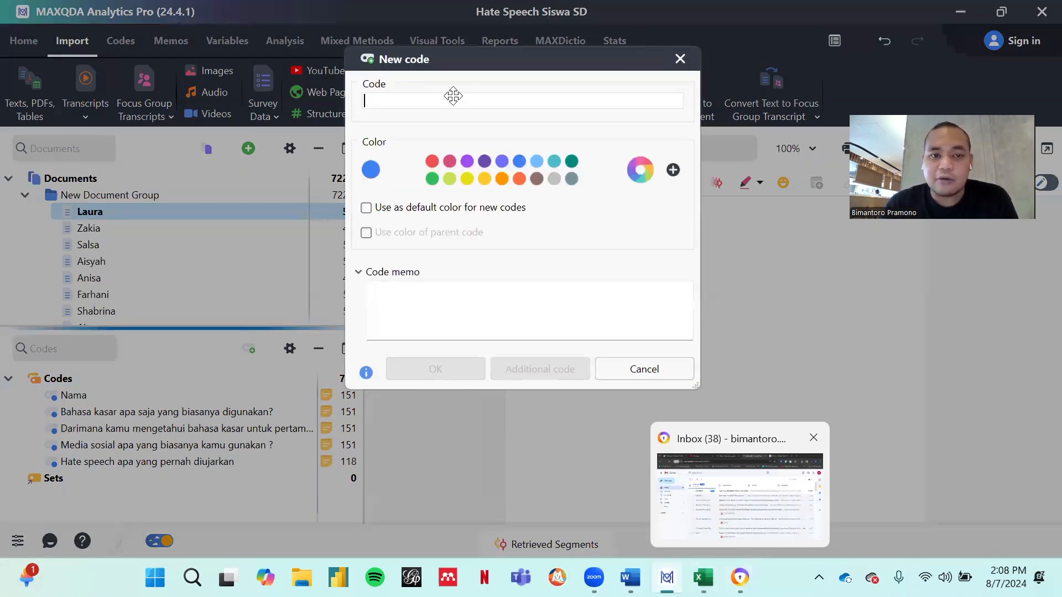
key(Escape)
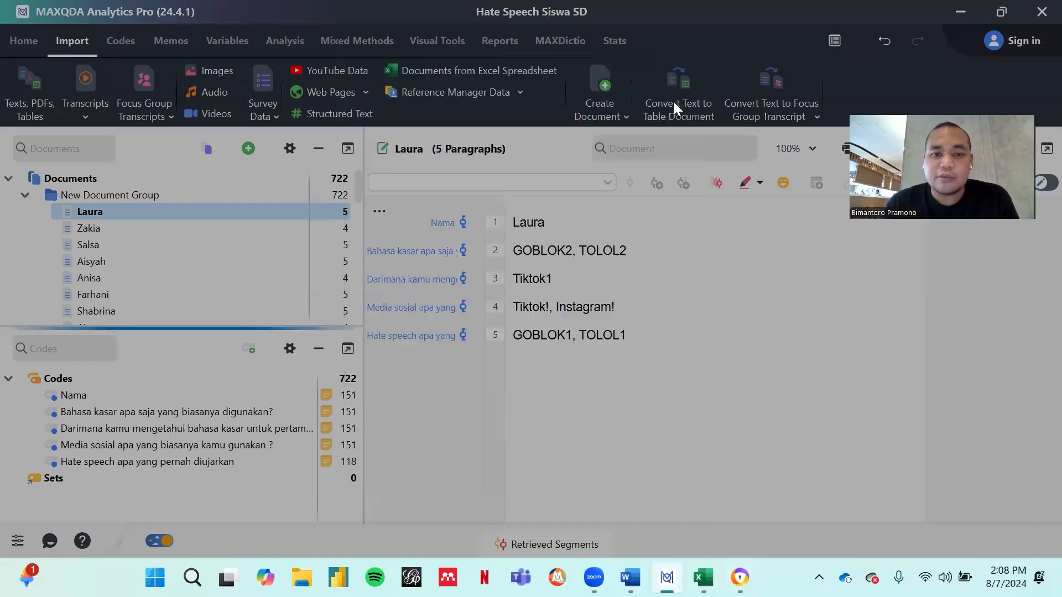
click(624, 497)
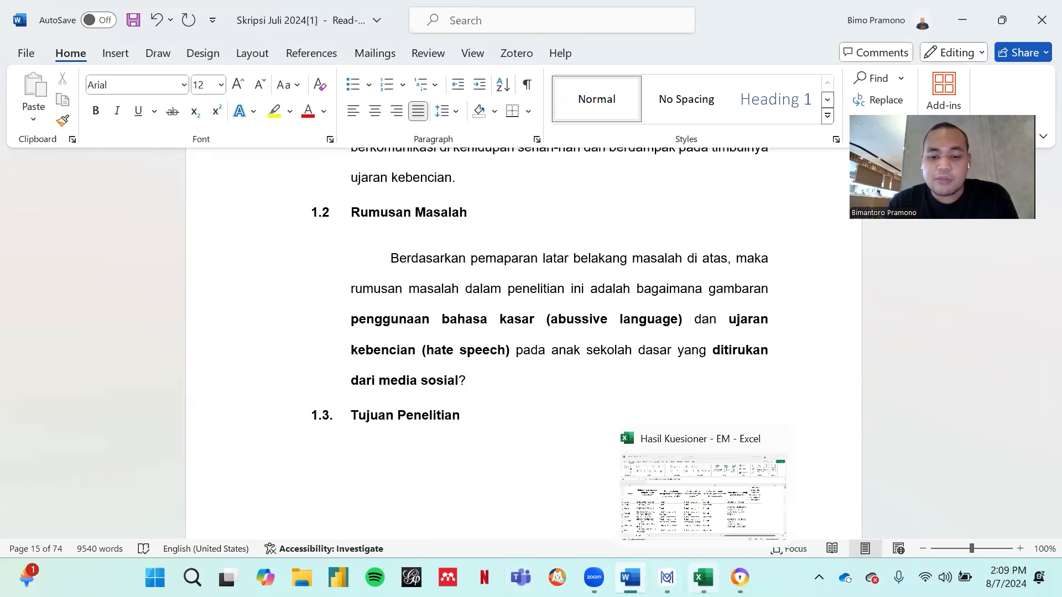
mouse_move(667, 578)
click(660, 491)
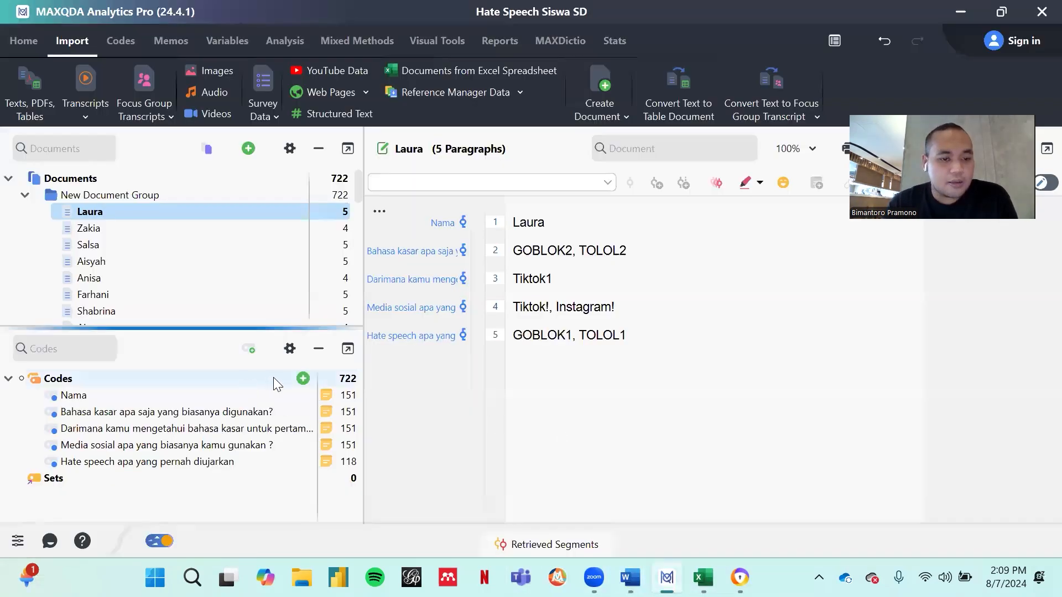
Step: Create a new top-level code named "Penggunaan Bahasa Kasar" in the code system
click(304, 378)
text(Penggunaan Baha)
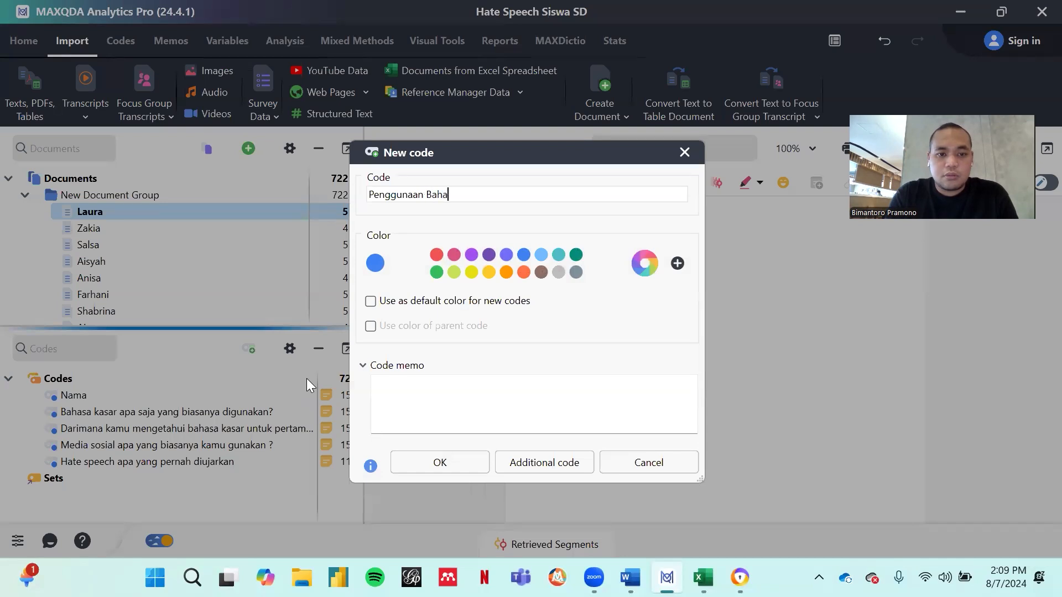
text(sa Kasar)
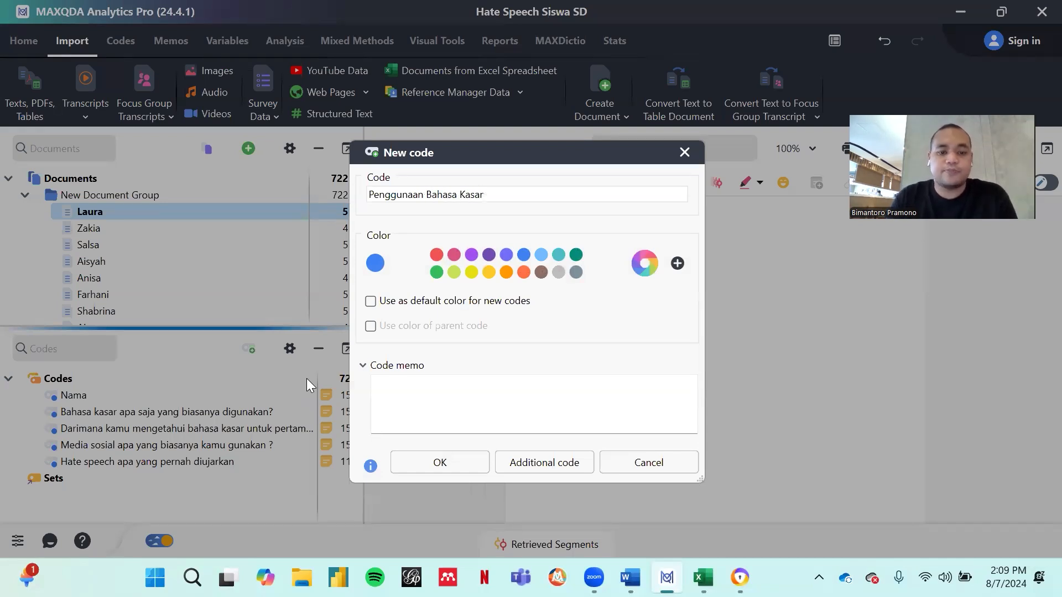
click(432, 462)
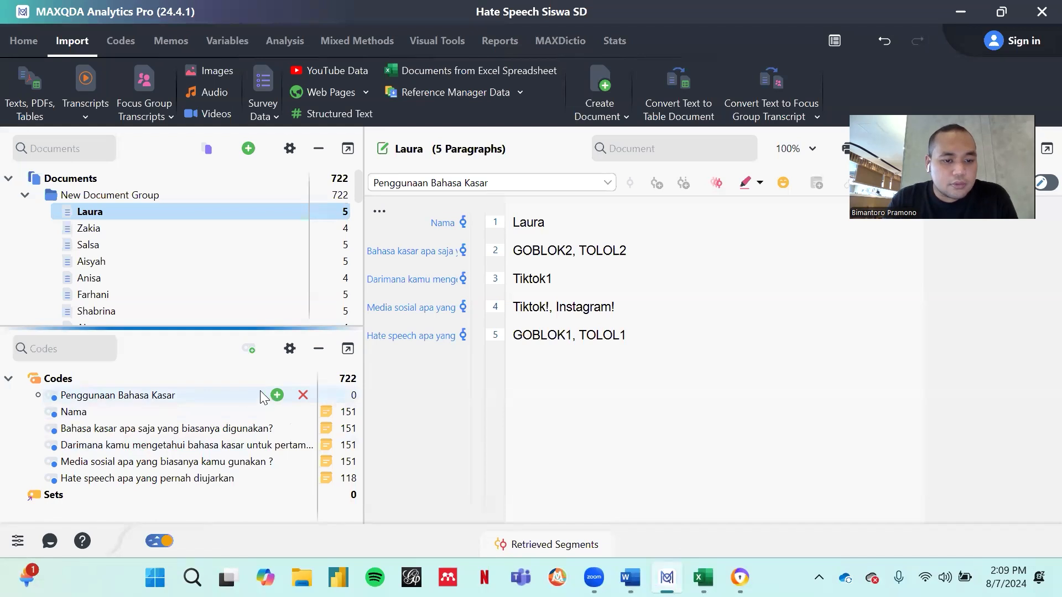
Step: Create a new top-level code named "Penggunaan Hate Speech"
click(303, 378)
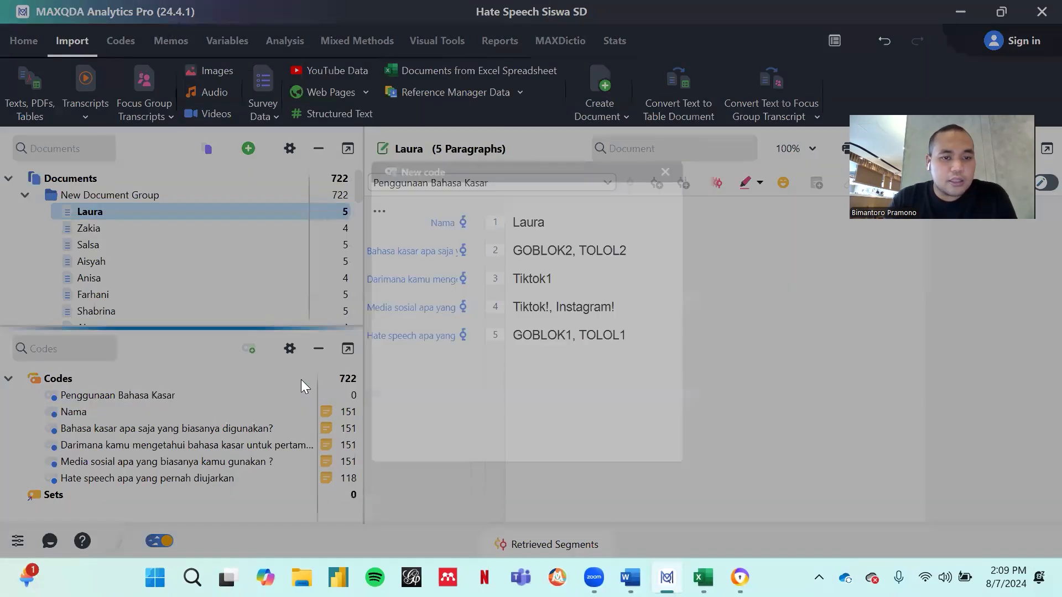
text(Pengguna)
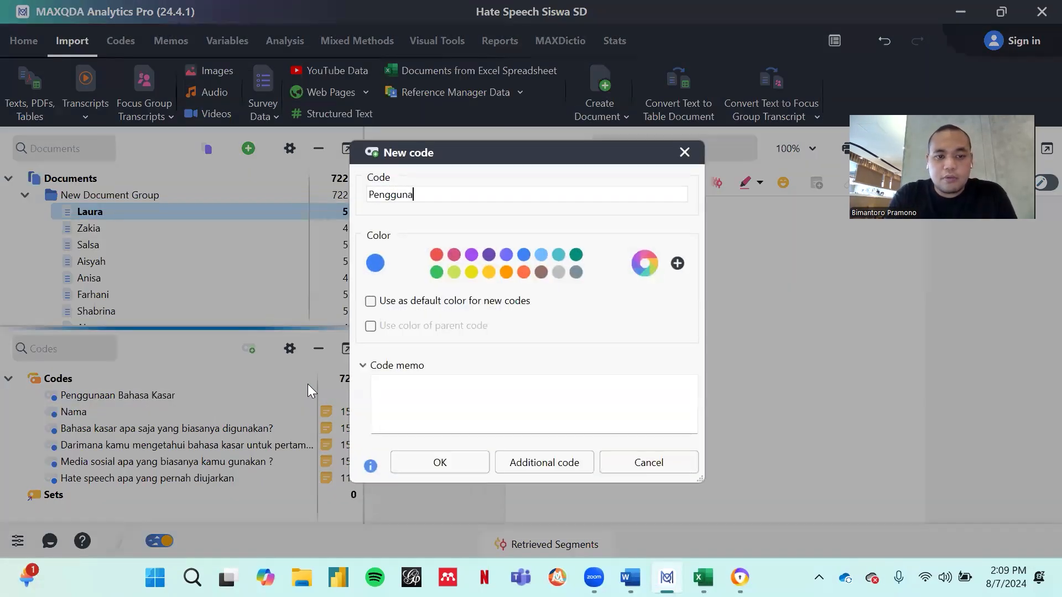
text(an Hate Speech)
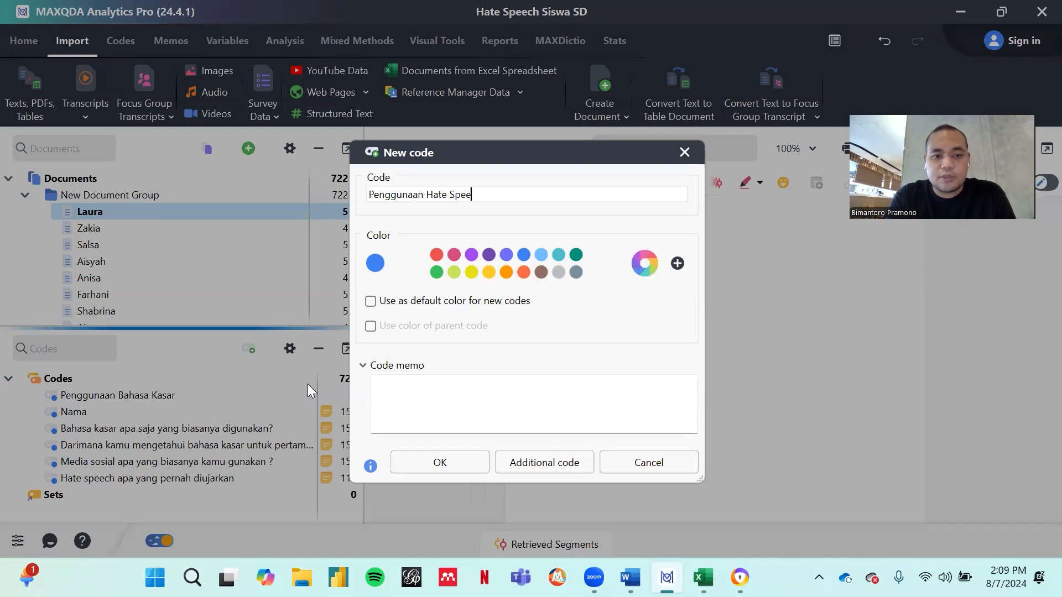
click(416, 460)
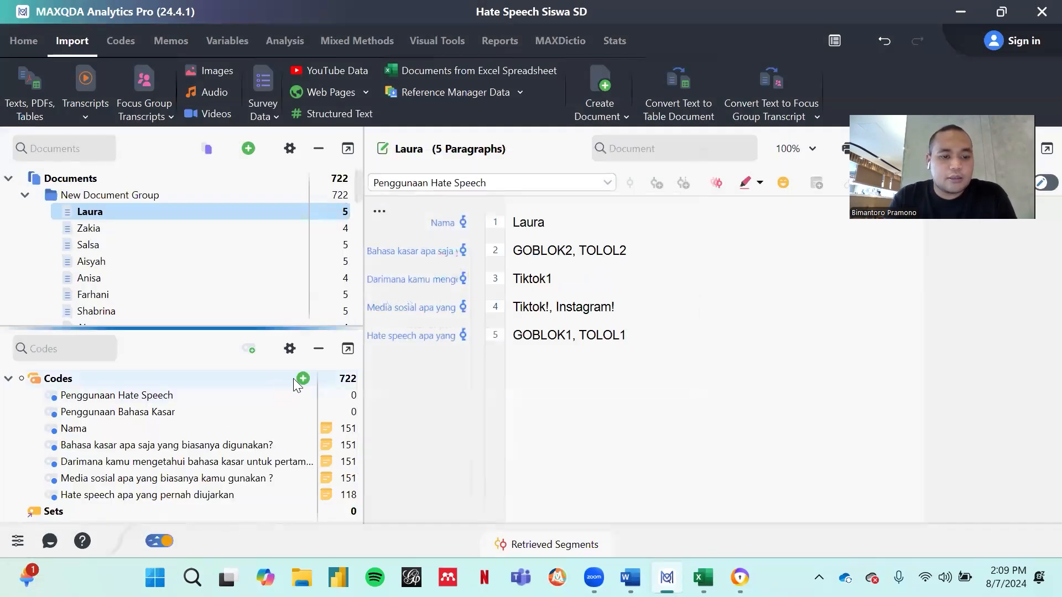
Step: Create a new top-level code named "Media Sosial yang mempengaruhi"
click(301, 379)
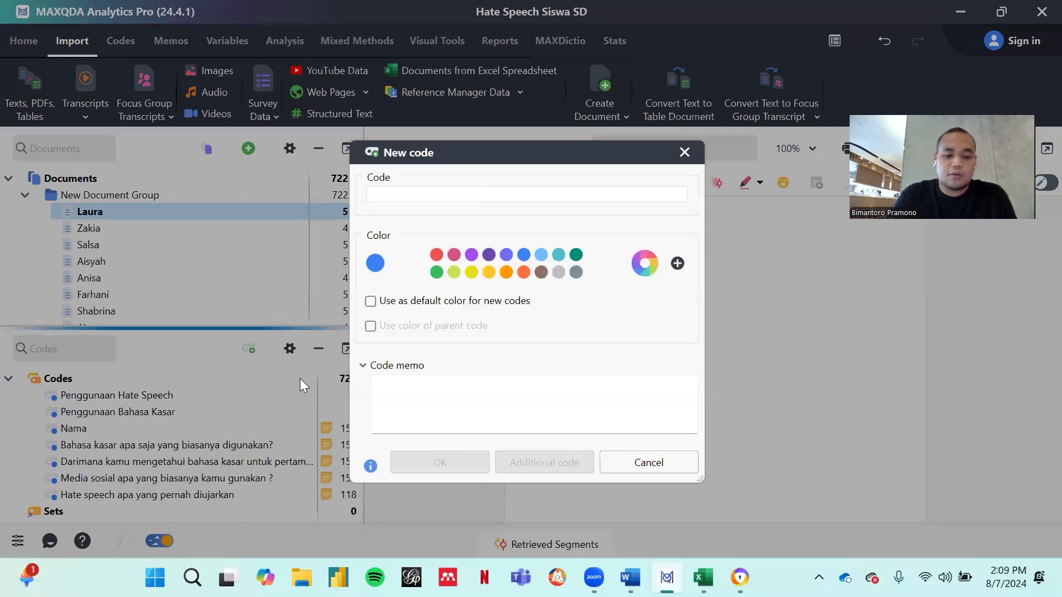
text(Sum)
key(BackSpace)
key(BackSpace)
key(BackSpace)
text(Media Sosial y)
text(ang Med)
key(BackSpace)
key(BackSpace)
key(BackSpace)
text(mempengaruhi)
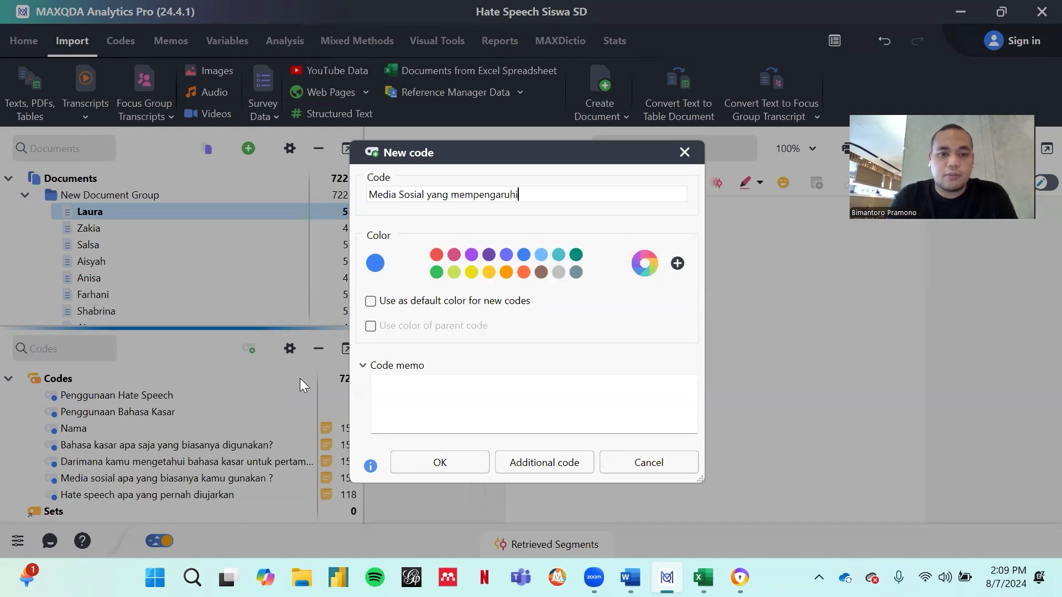
click(434, 465)
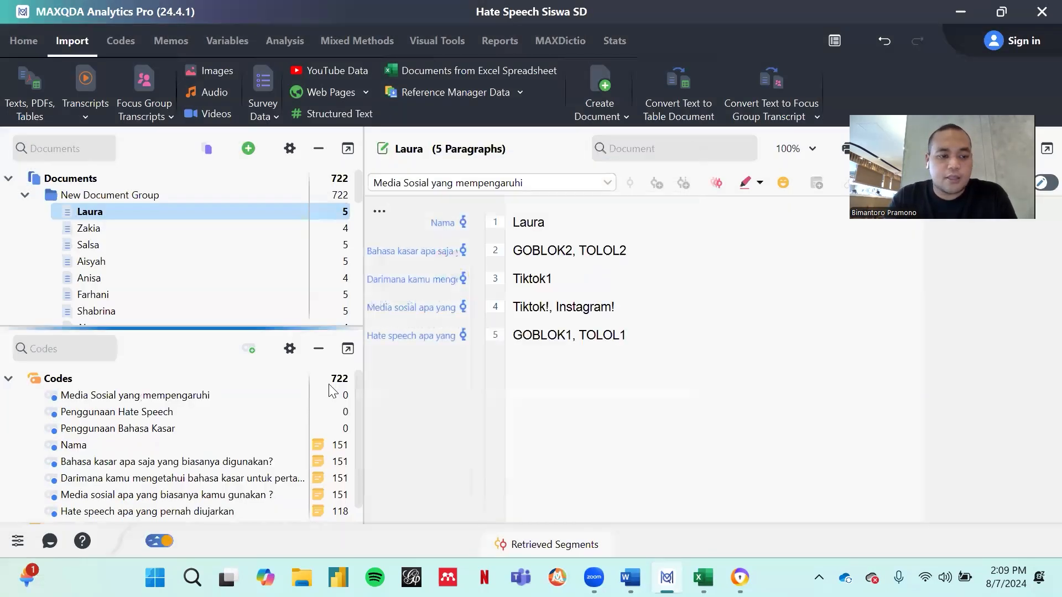
Step: Colour the Penggunaan Hate Speech code red, Penggunaan Bahasa Kasar green and Media Sosial yang mempengaruhi yellow
right_click(92, 409)
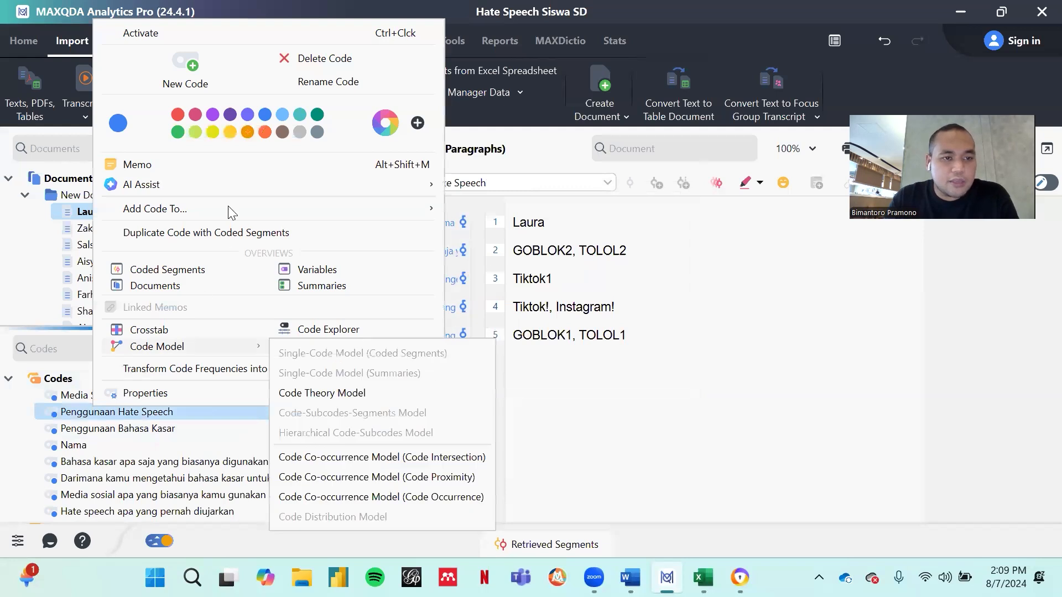
click(178, 115)
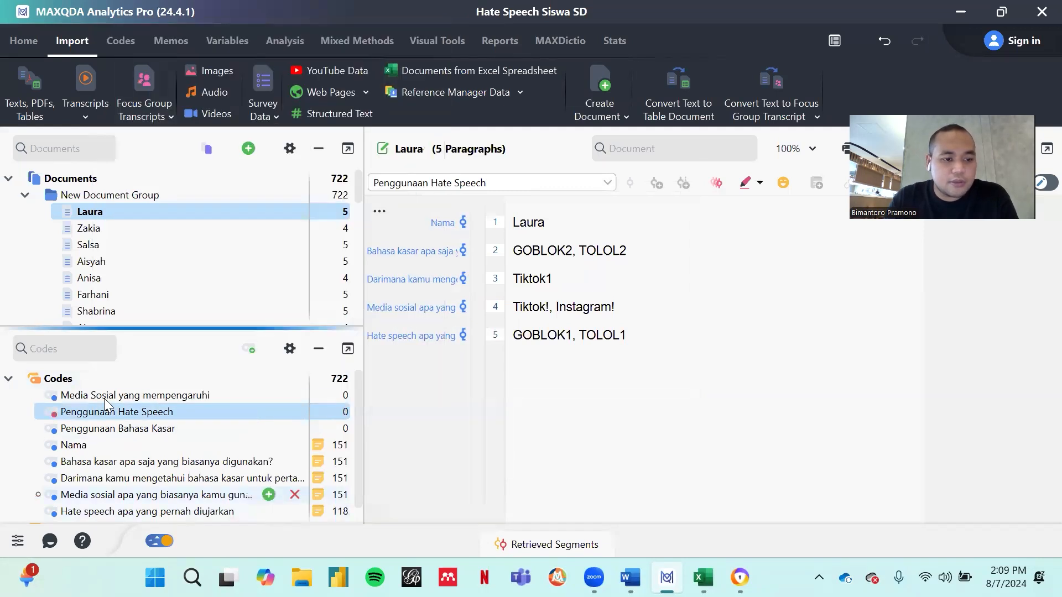
right_click(123, 428)
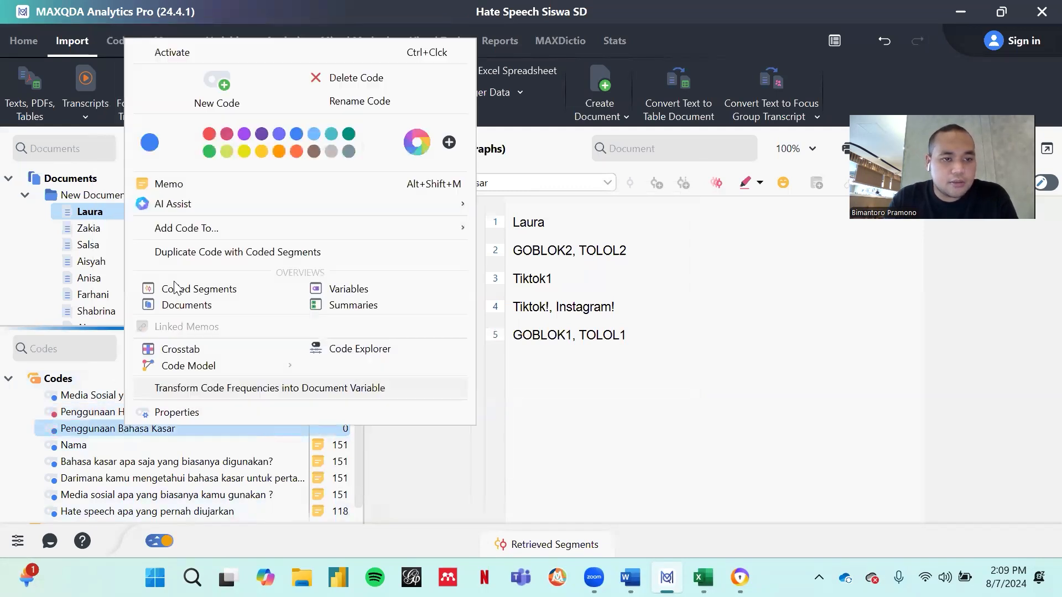
click(209, 151)
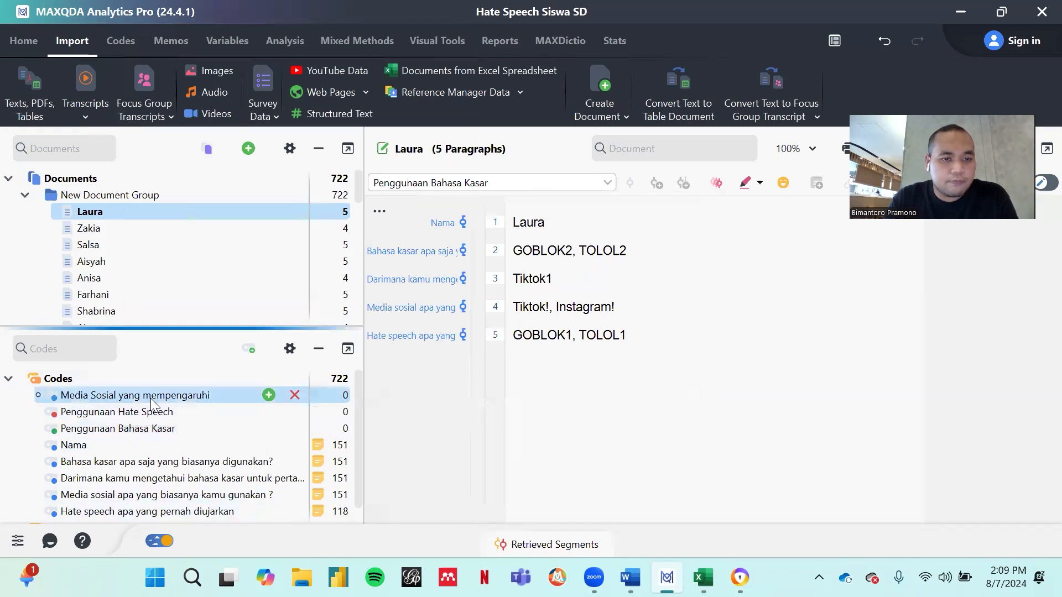
right_click(151, 399)
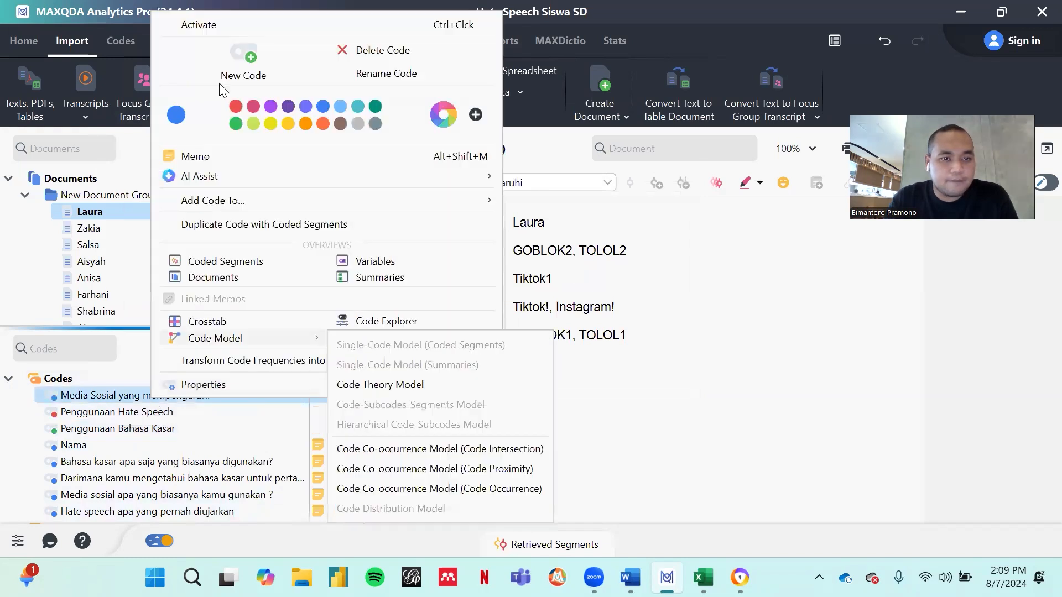
click(287, 124)
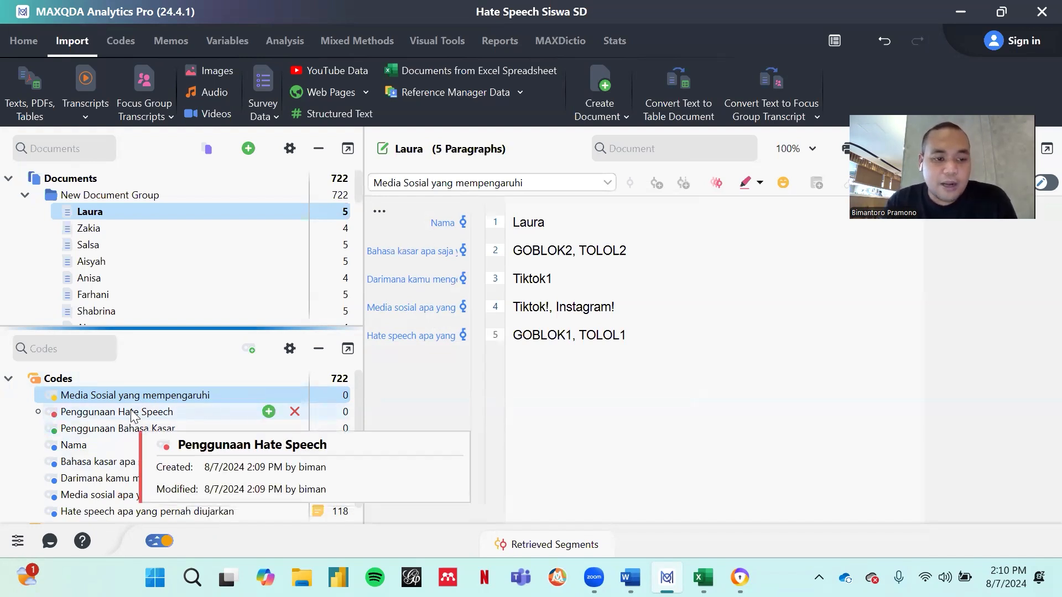
Step: Switch to the Hasil Kuesioner - EM workbook in Excel and look through the respondents' answers under the bold headers
mouse_move(716, 570)
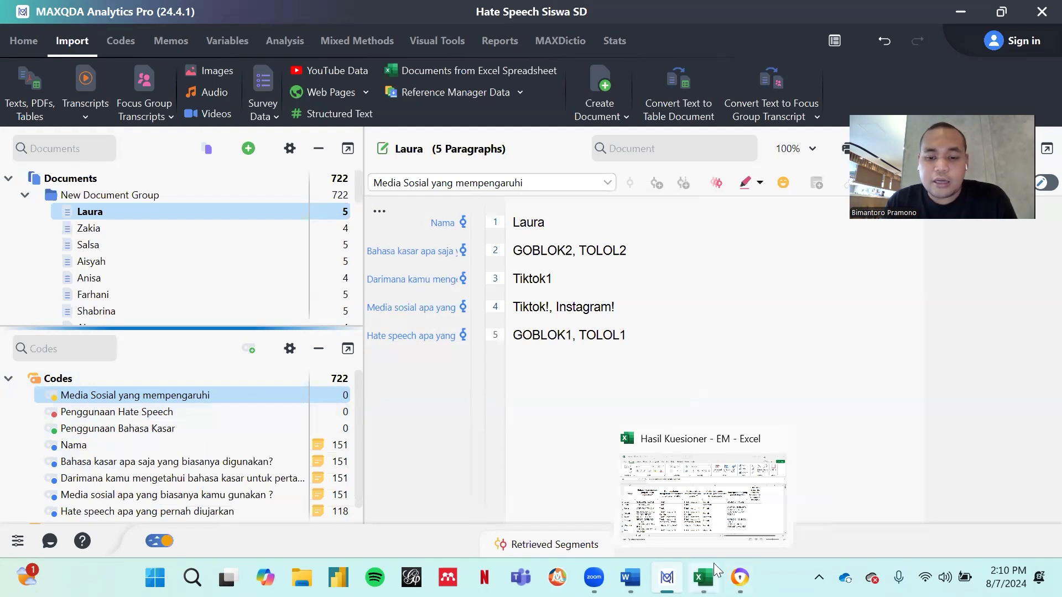
click(698, 502)
scroll(349, 374, down, 2)
scroll(349, 374, down, 20)
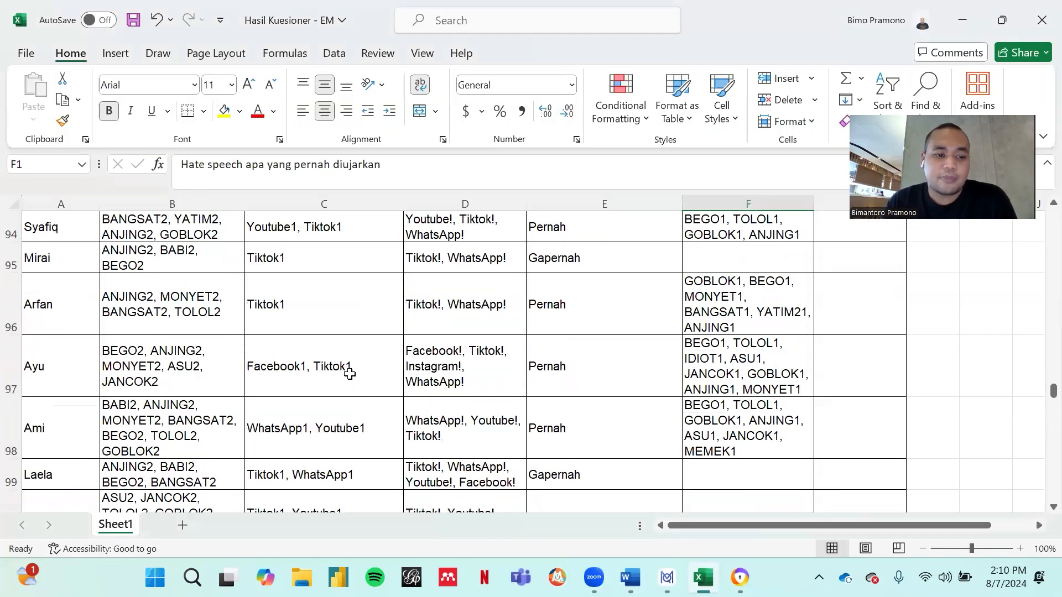
scroll(350, 373, up, 20)
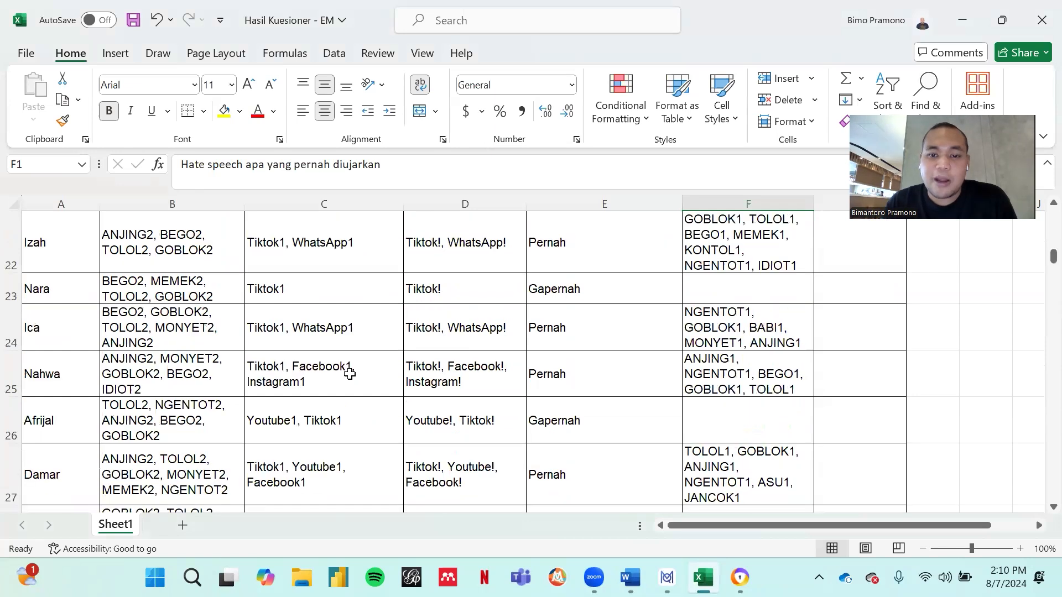
scroll(350, 374, up, 3)
scroll(350, 374, down, 5)
scroll(349, 374, up, 5)
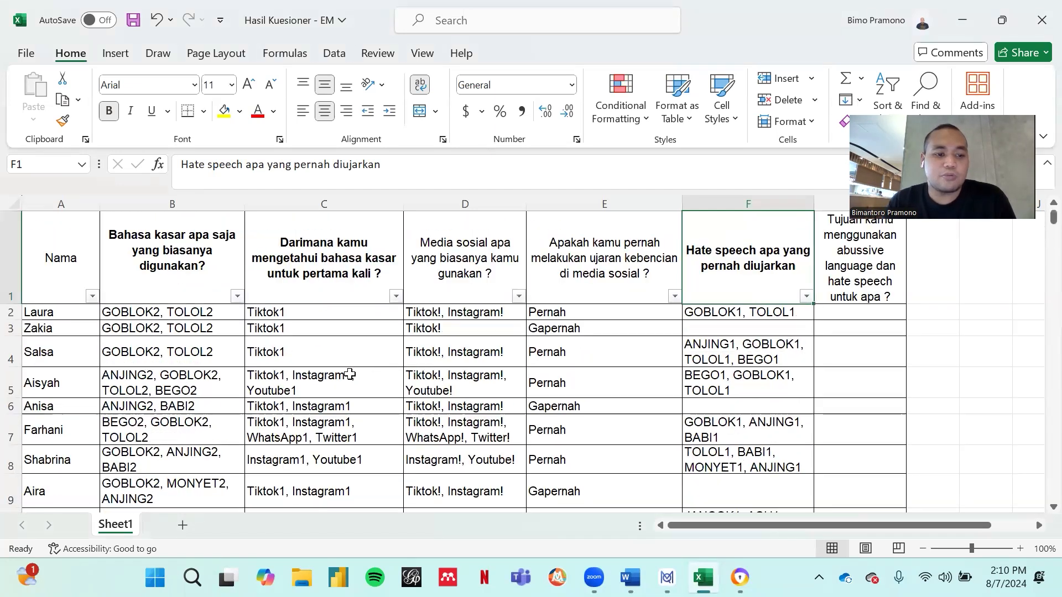
mouse_move(593, 577)
mouse_move(703, 577)
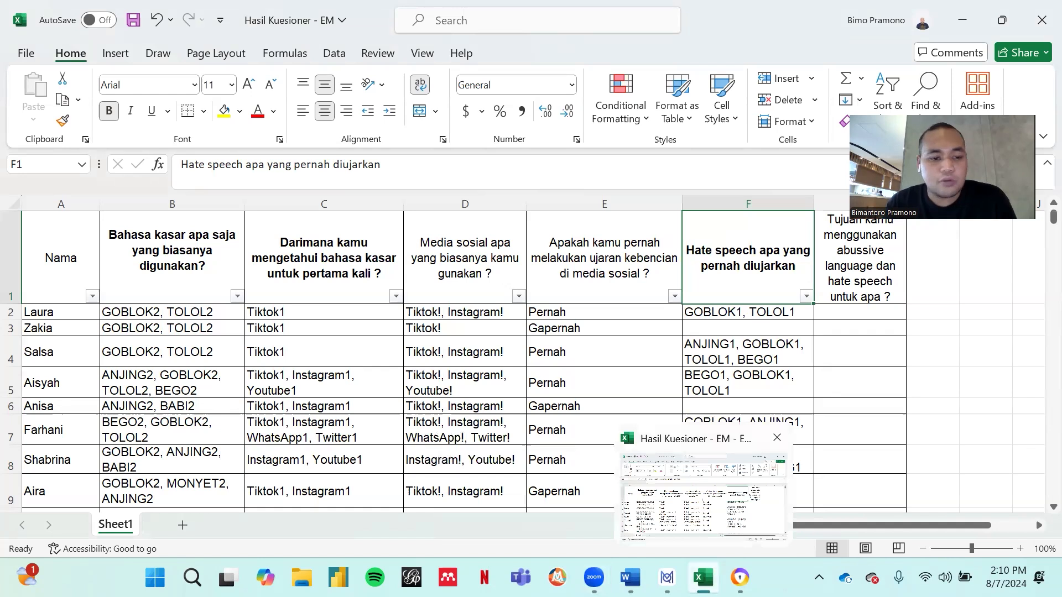
Step: Compare the answers about where respondents first learned abusive language with the other questionnaire columns, and select the first respondent's answer
scroll(305, 352, down, 3)
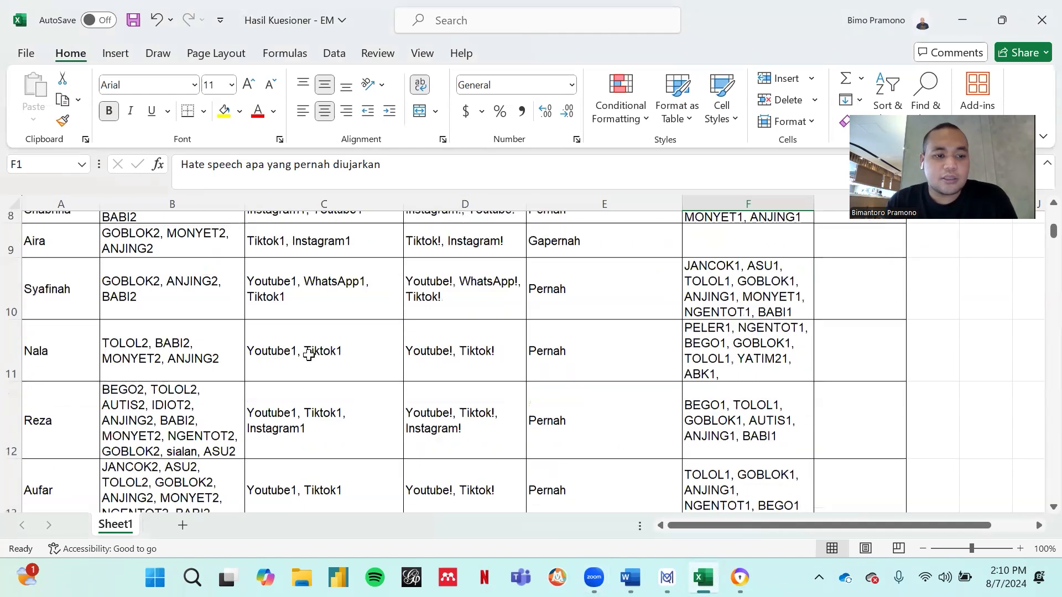
scroll(308, 355, down, 20)
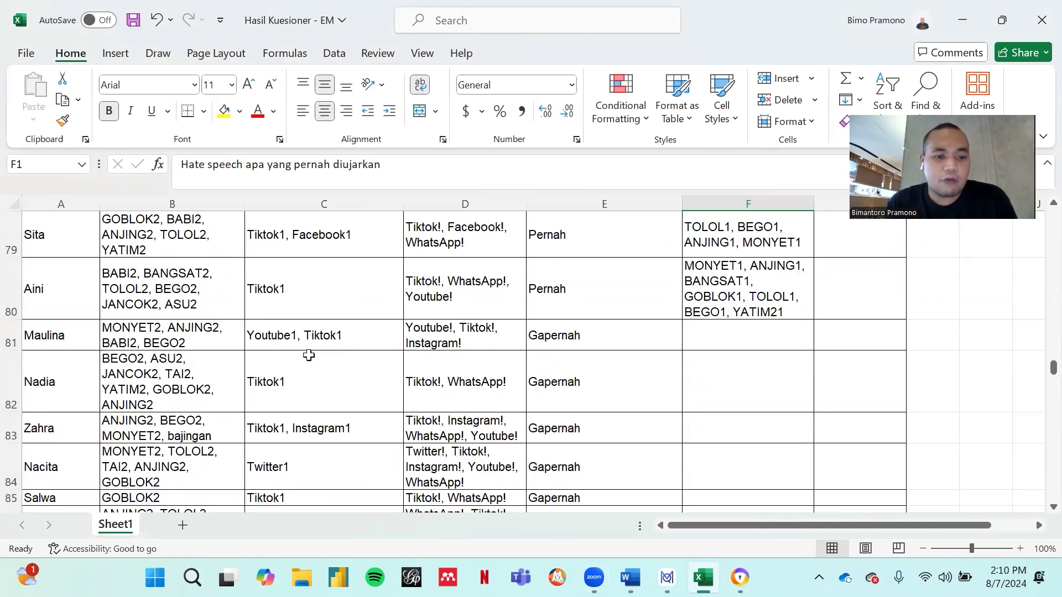
scroll(309, 355, up, 20)
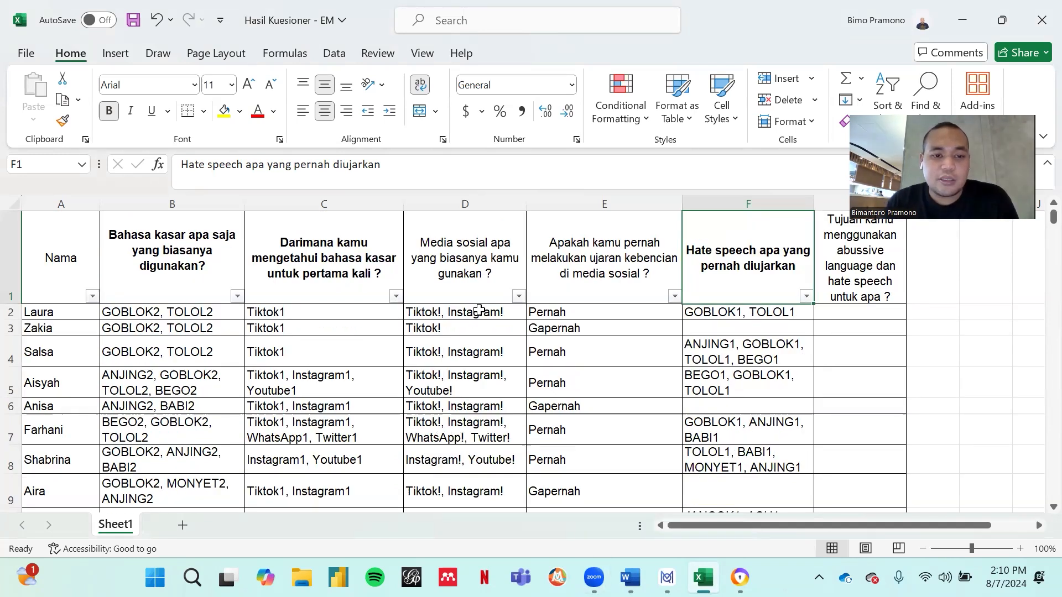
click(337, 309)
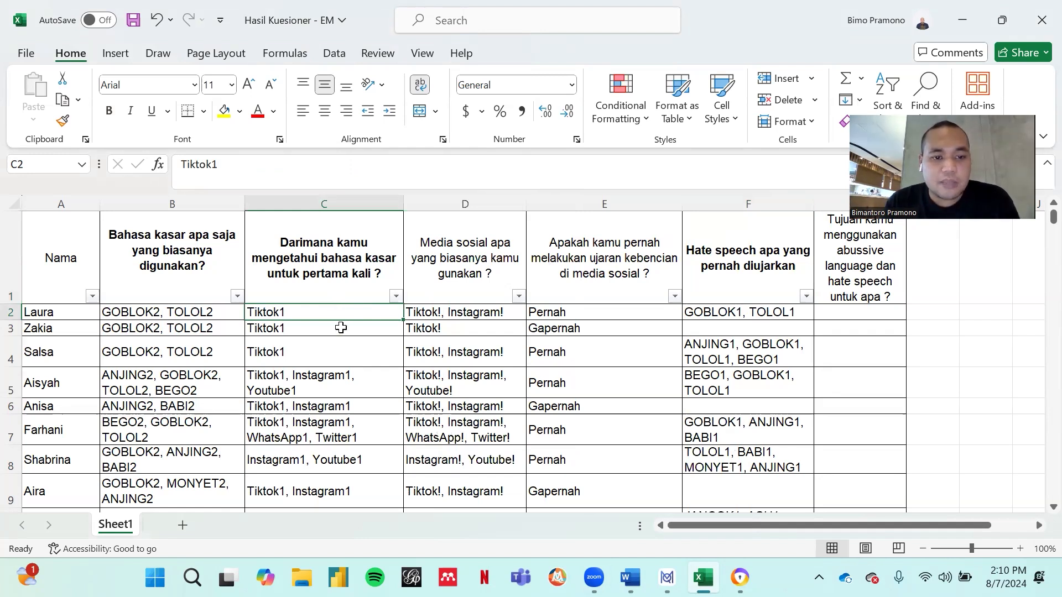
Step: Switch to MAXQDA and select the Media Sosial yang mempengaruhi code
mouse_move(667, 577)
click(670, 523)
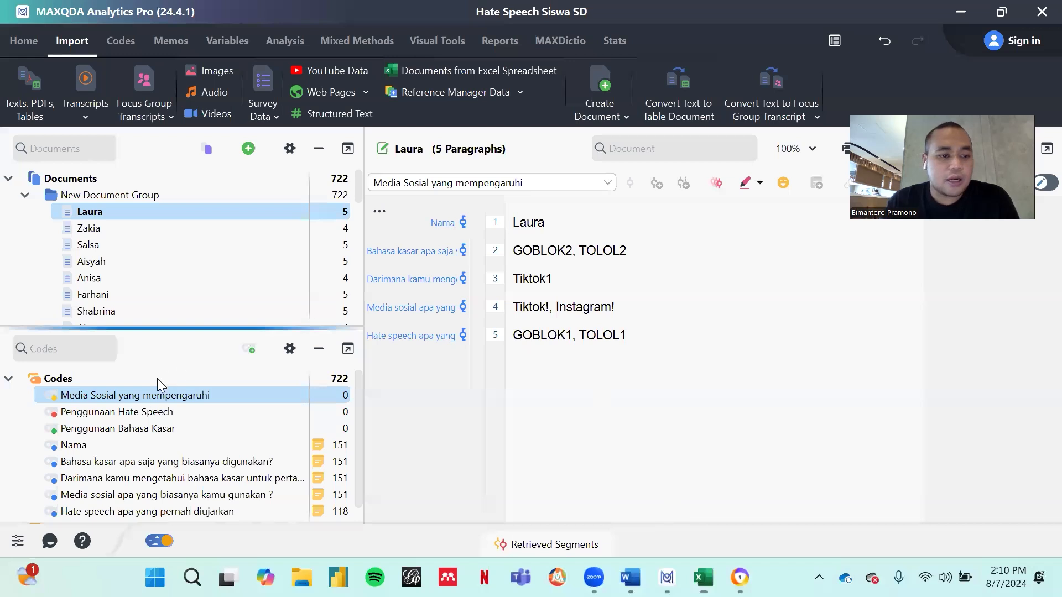
click(159, 415)
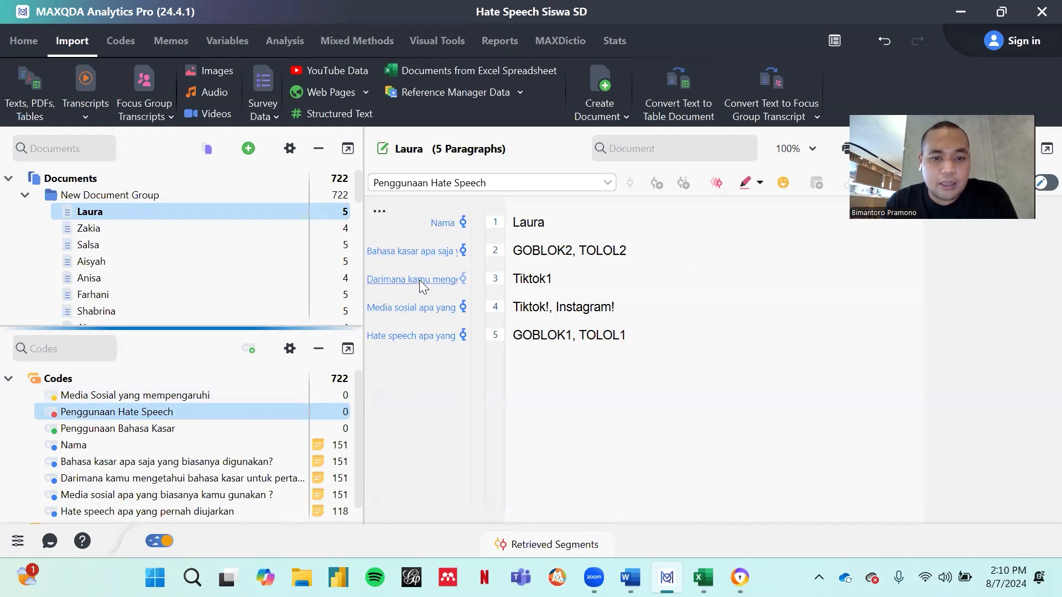
mouse_move(420, 283)
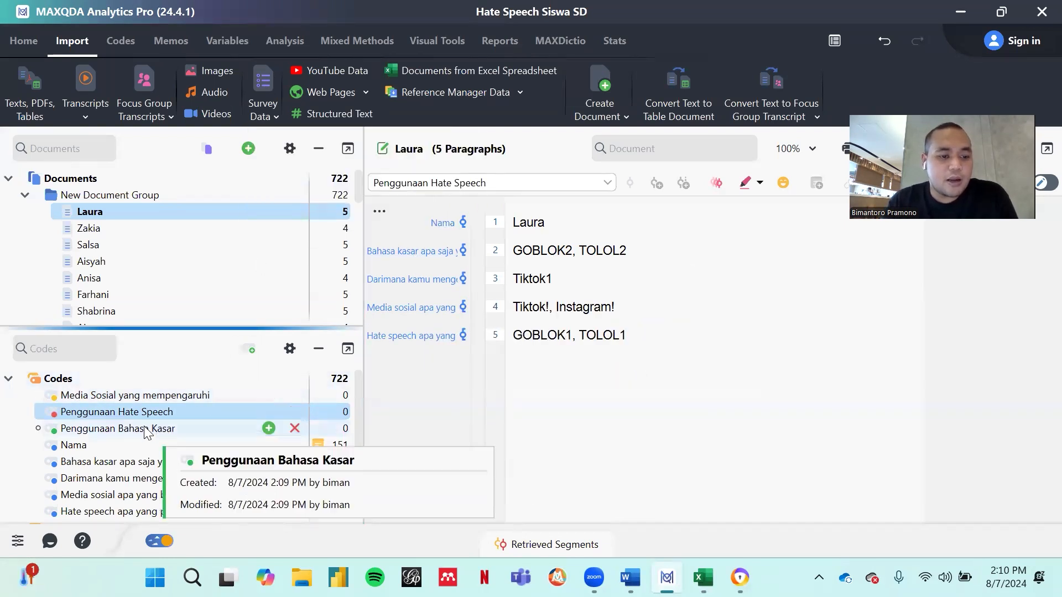
click(138, 395)
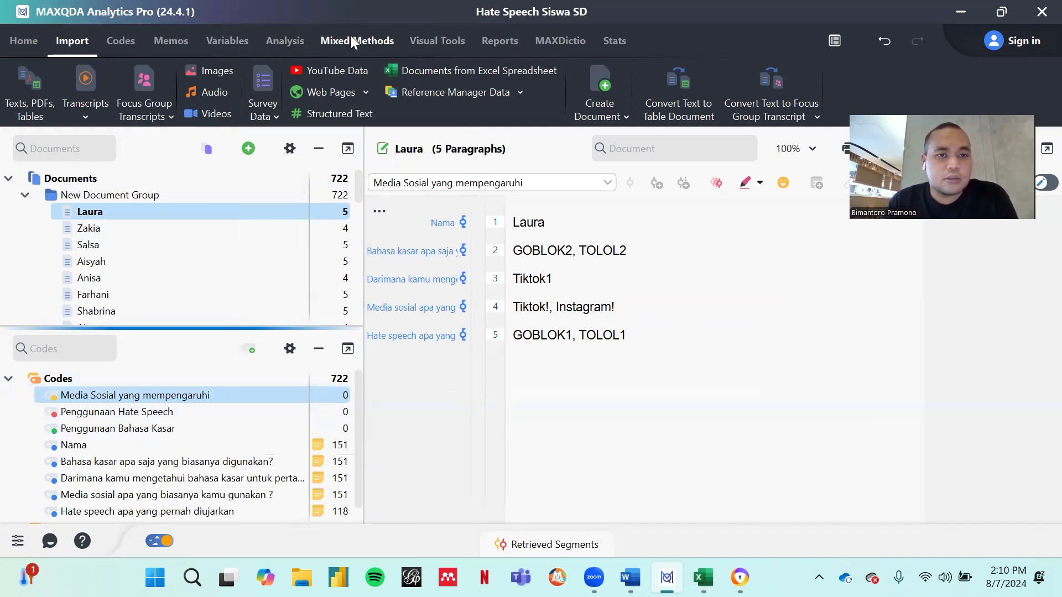
Step: Open a Text Search & Autocode query for the documents
click(275, 37)
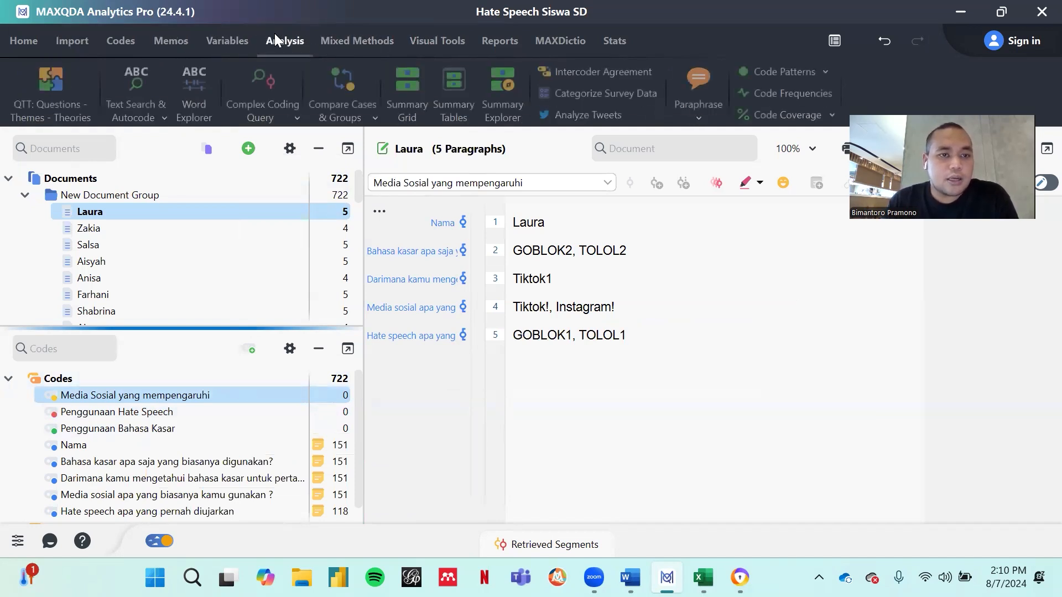
click(153, 123)
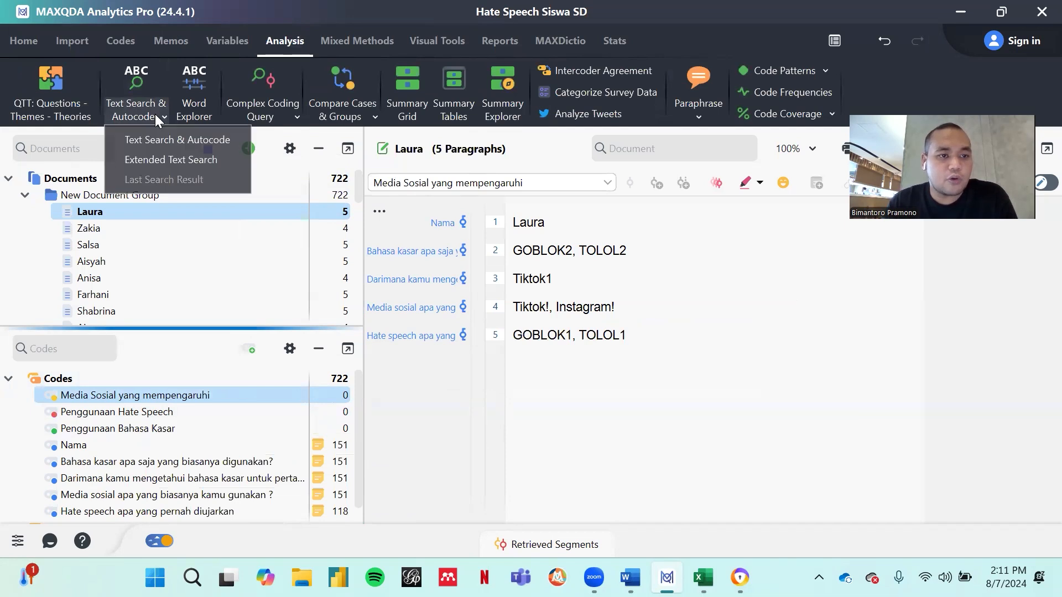
click(201, 139)
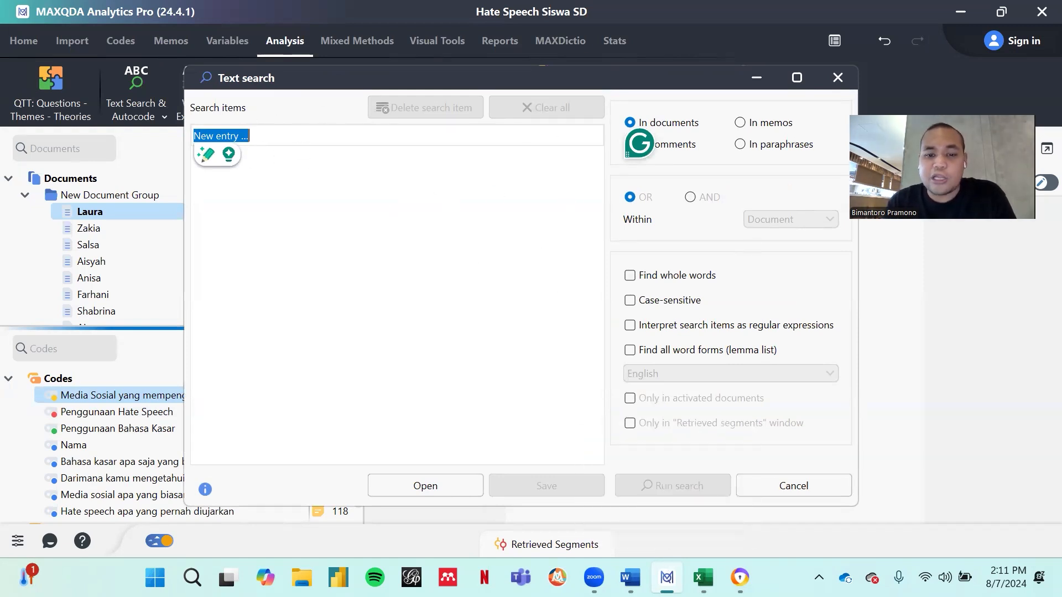
Step: Switch to the Hasil Kuesioner - EM workbook in Excel and examine the platform labels used in the first-source-of-abusive-language column
mouse_move(703, 577)
click(693, 498)
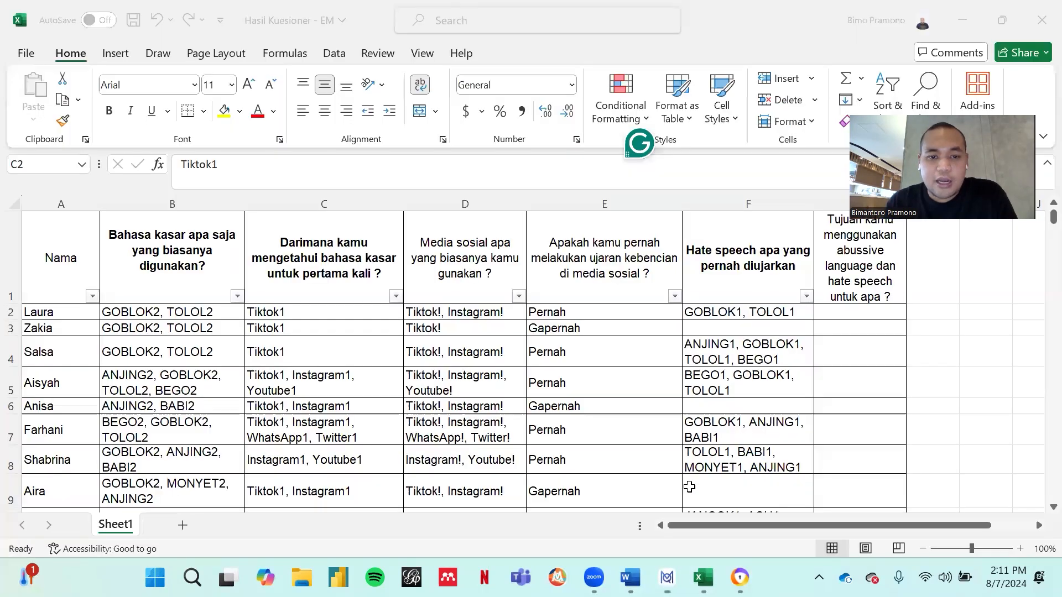
scroll(338, 332, down, 9)
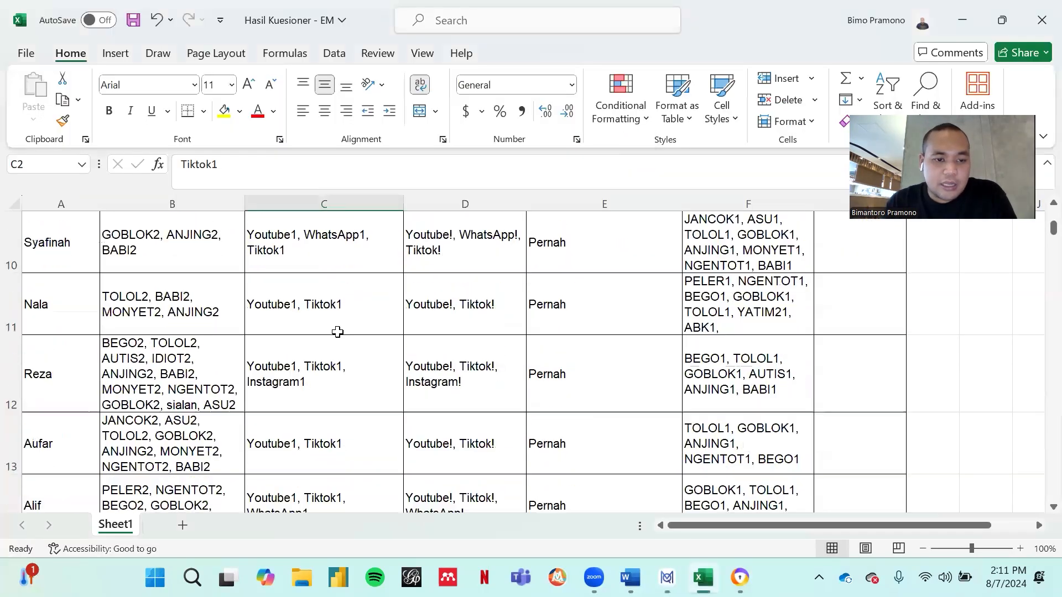
scroll(337, 332, up, 5)
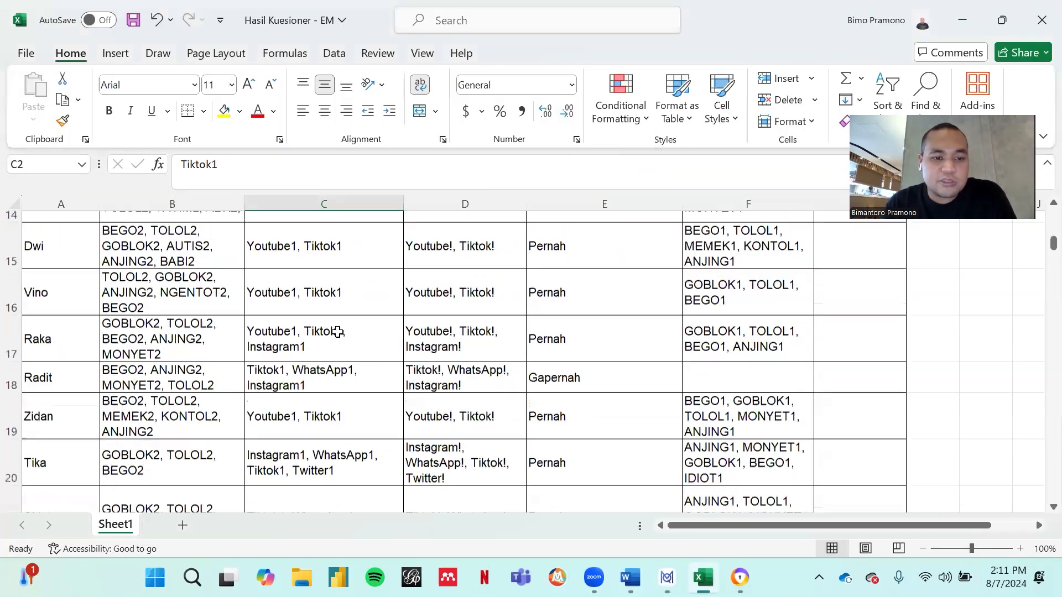
scroll(338, 332, up, 5)
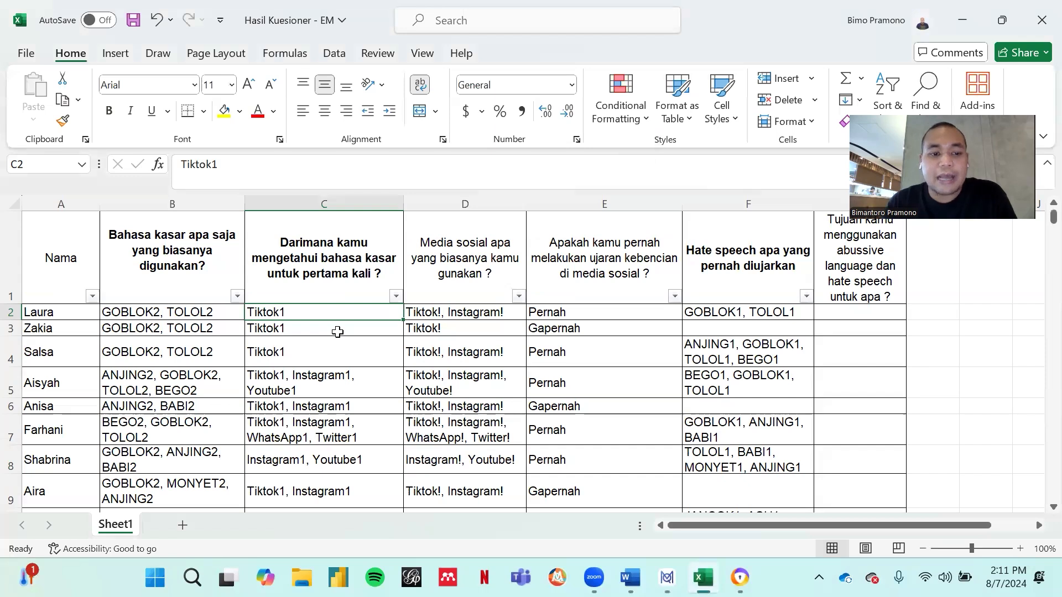
scroll(286, 335, down, 6)
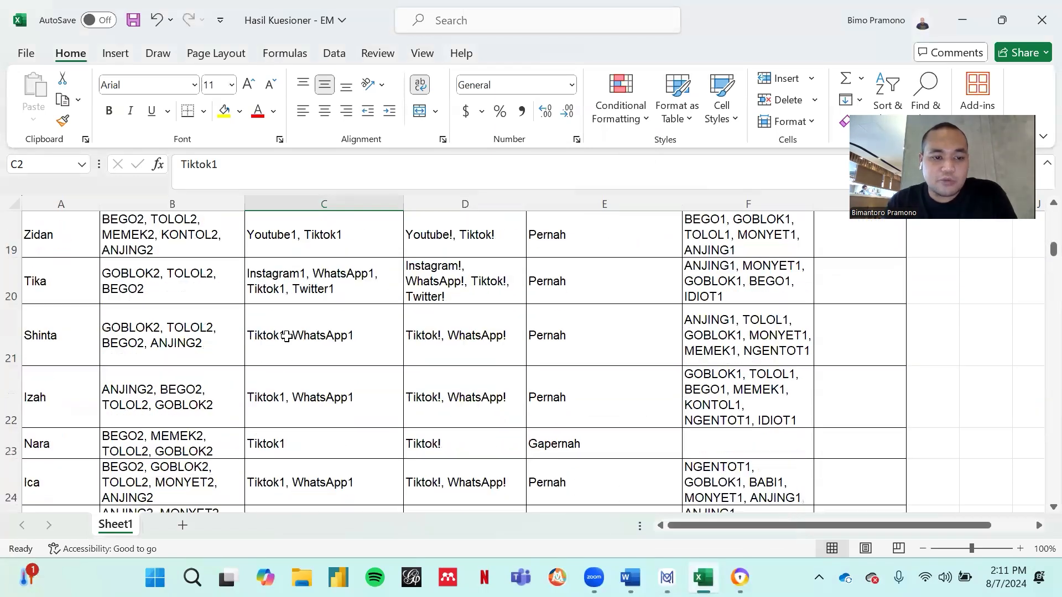
scroll(286, 336, up, 6)
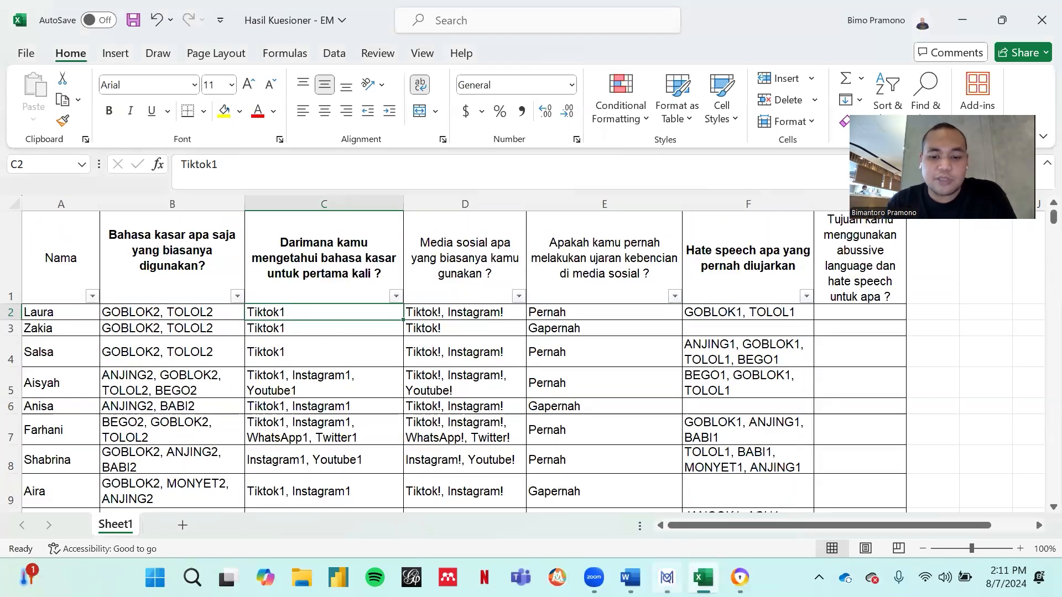
Step: Switch back to MAXQDA, run the text search for Tiktok1 in the documents and review the hits
mouse_move(667, 577)
click(648, 498)
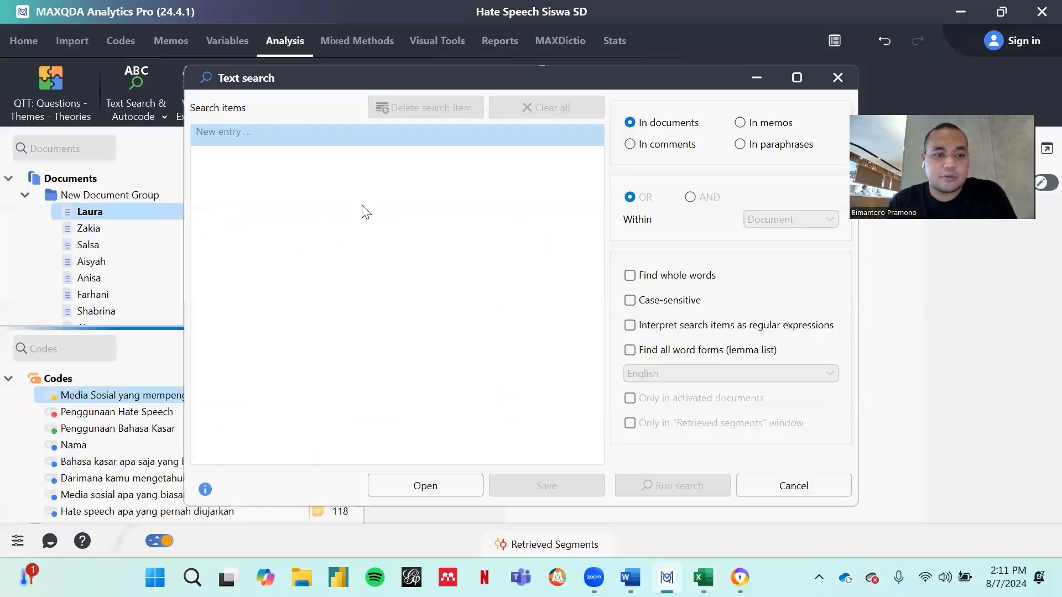
click(342, 140)
text(Tiktok1)
click(669, 474)
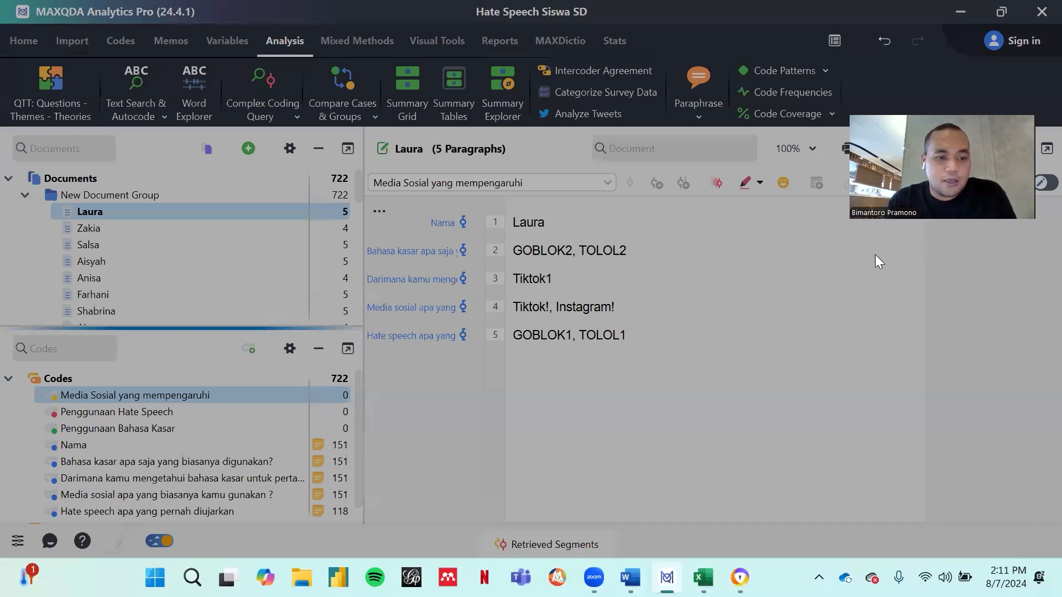
scroll(233, 313, down, 3)
scroll(233, 314, down, 10)
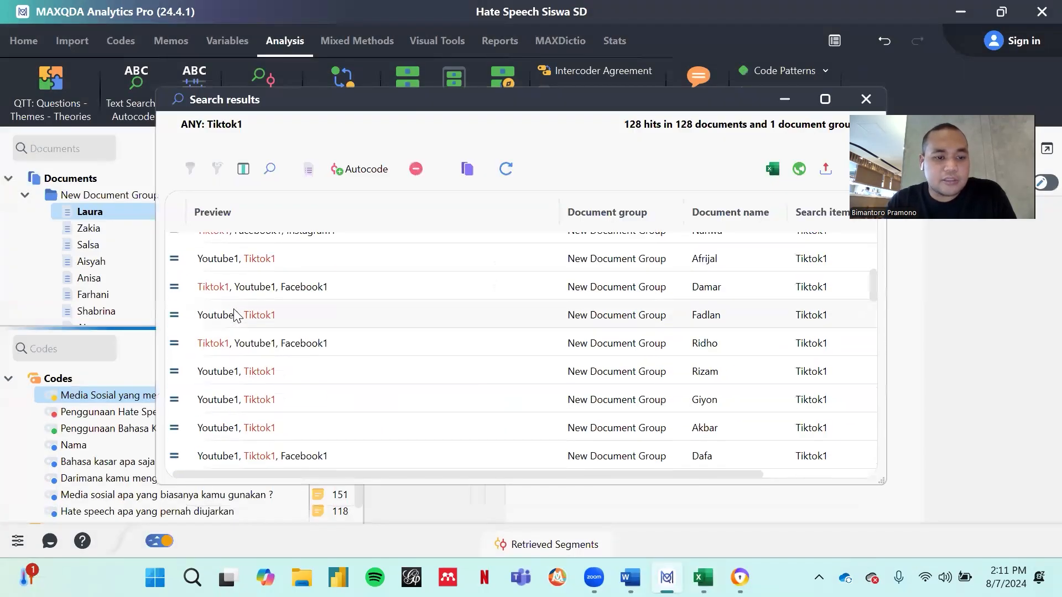
scroll(235, 313, up, 15)
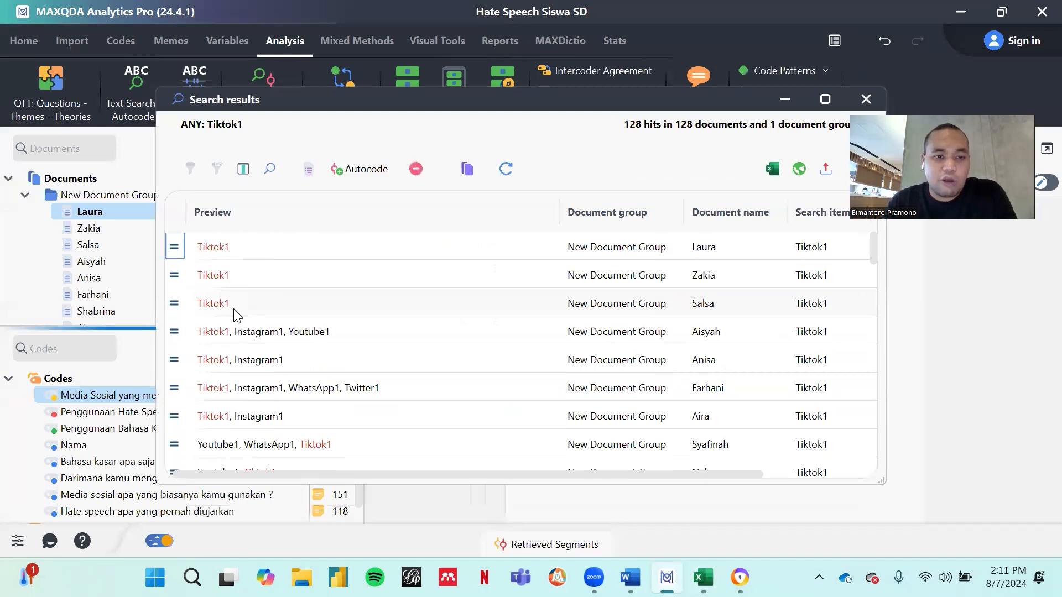
Step: Autocode the Tiktok1 search results with a new code named TikTok and nest it under Media Sosial yang mempengaruhi
click(354, 178)
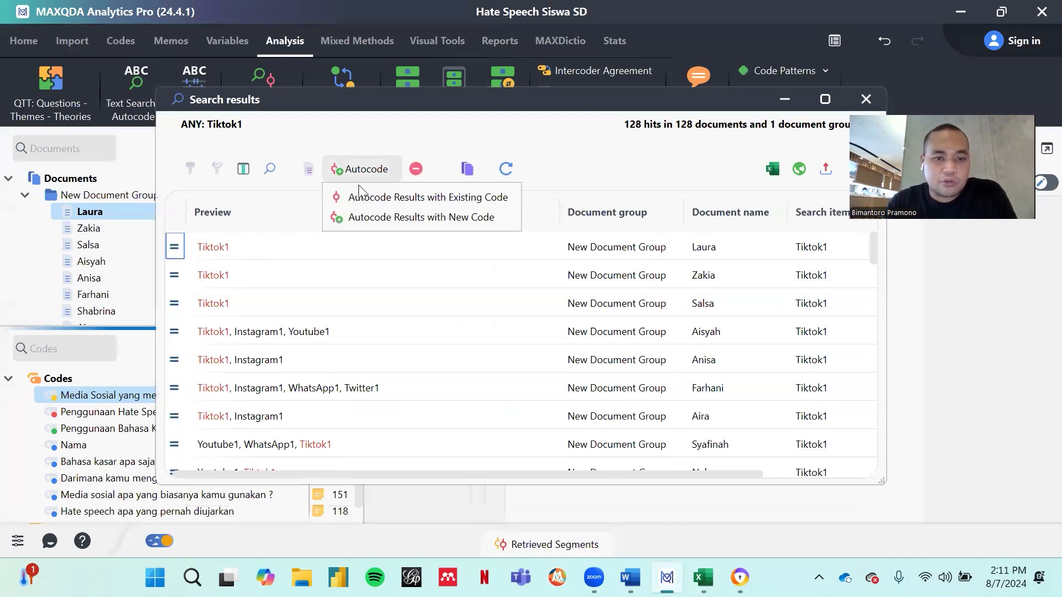
click(377, 218)
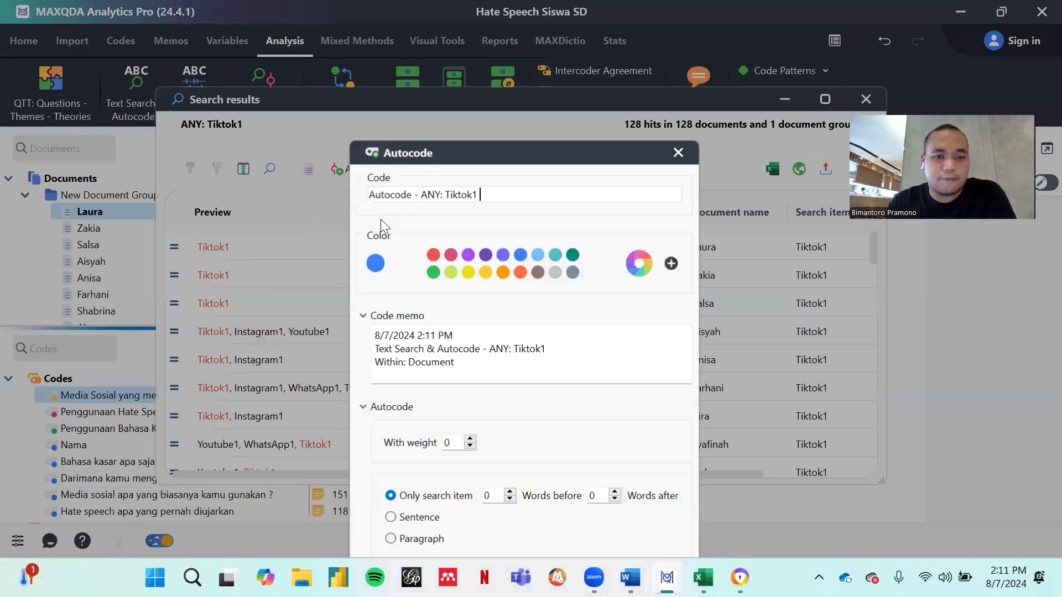
key(ctrl+a)
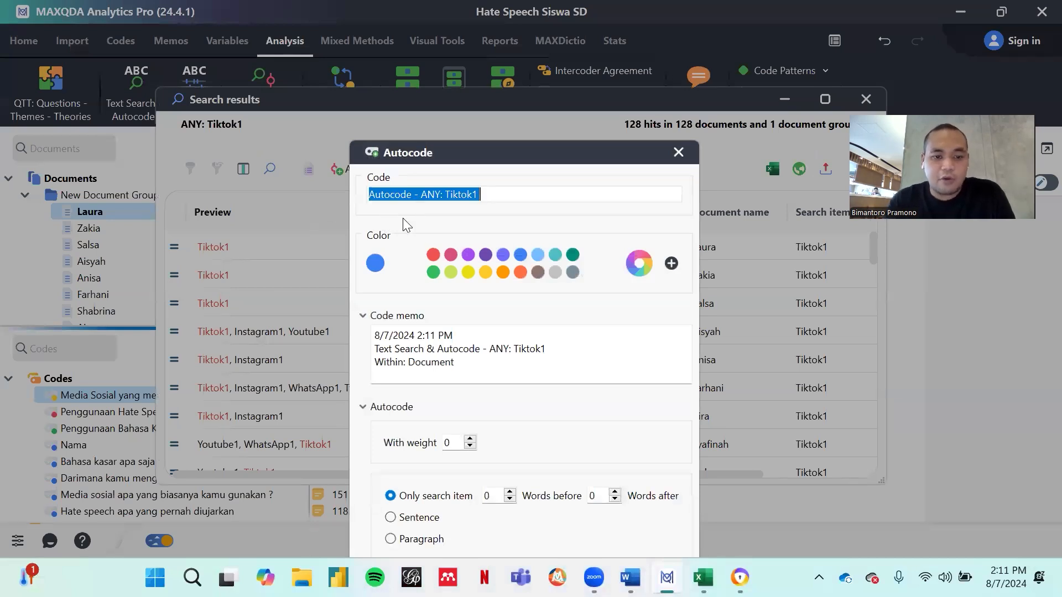
text(TikTok)
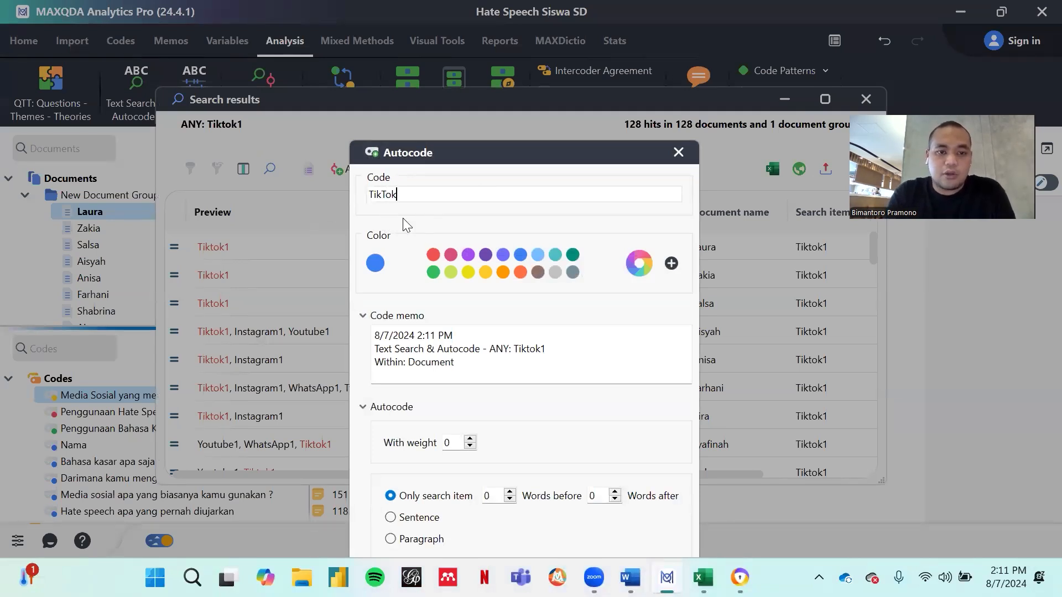
drag(506, 156, 436, 76)
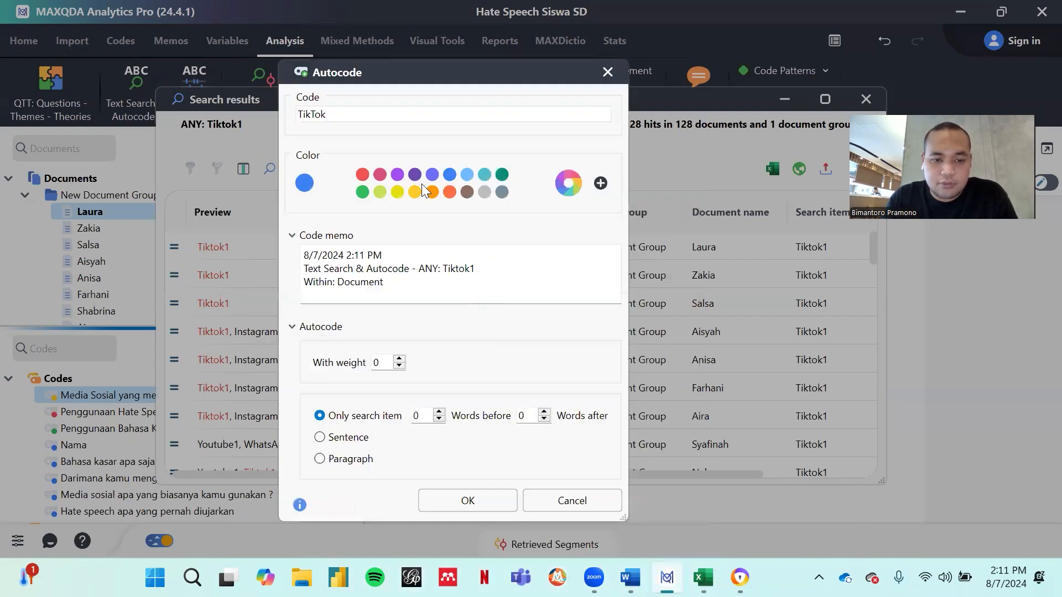
click(486, 500)
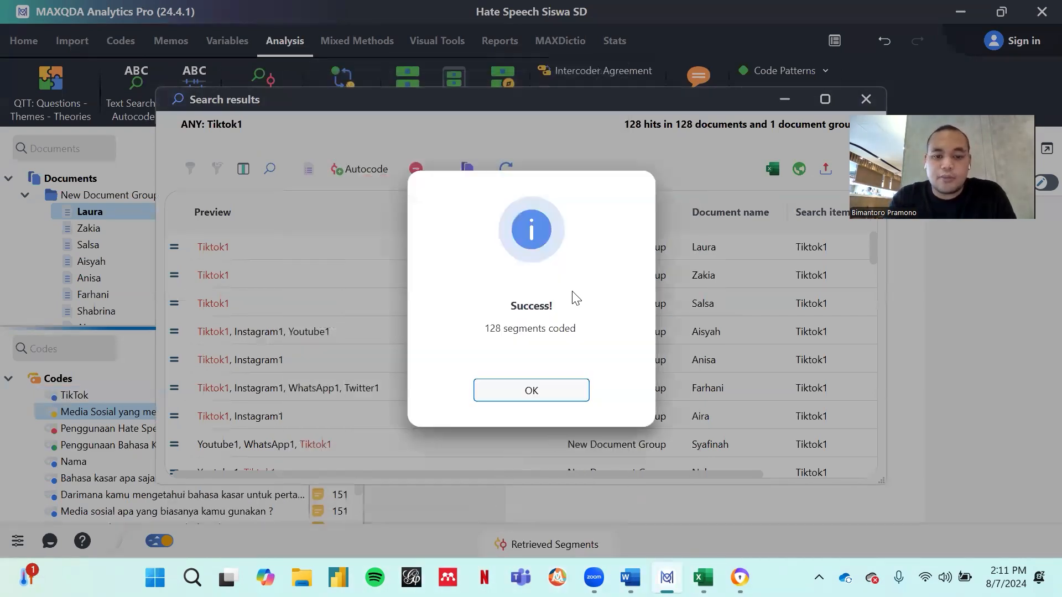
click(523, 390)
click(864, 99)
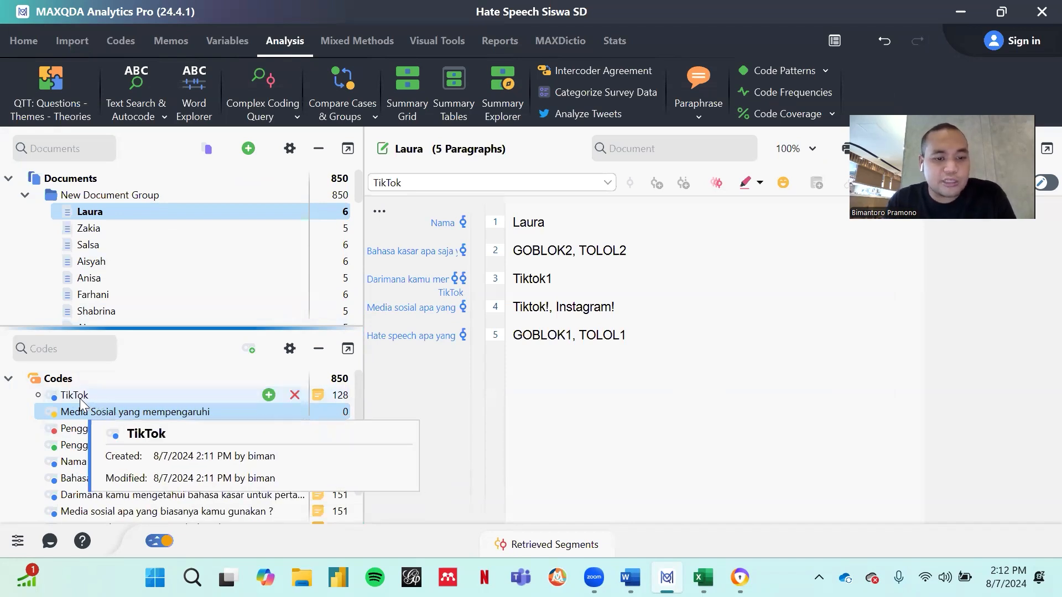
drag(75, 397, 188, 408)
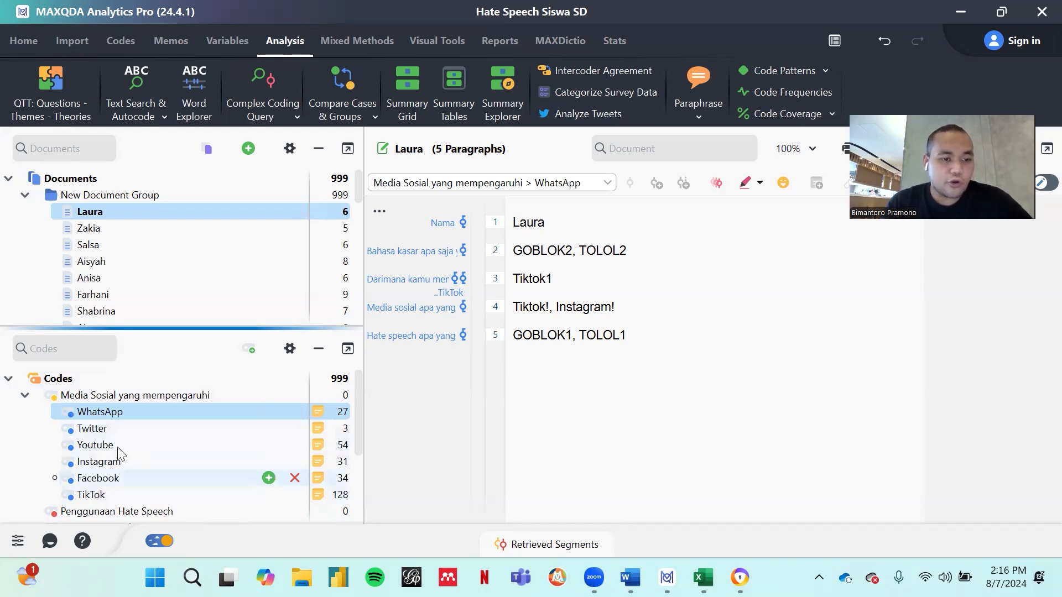
Step: Sort the subcodes of Media Sosial yang mempengaruhi by name from A to Z
click(136, 397)
right_click(136, 397)
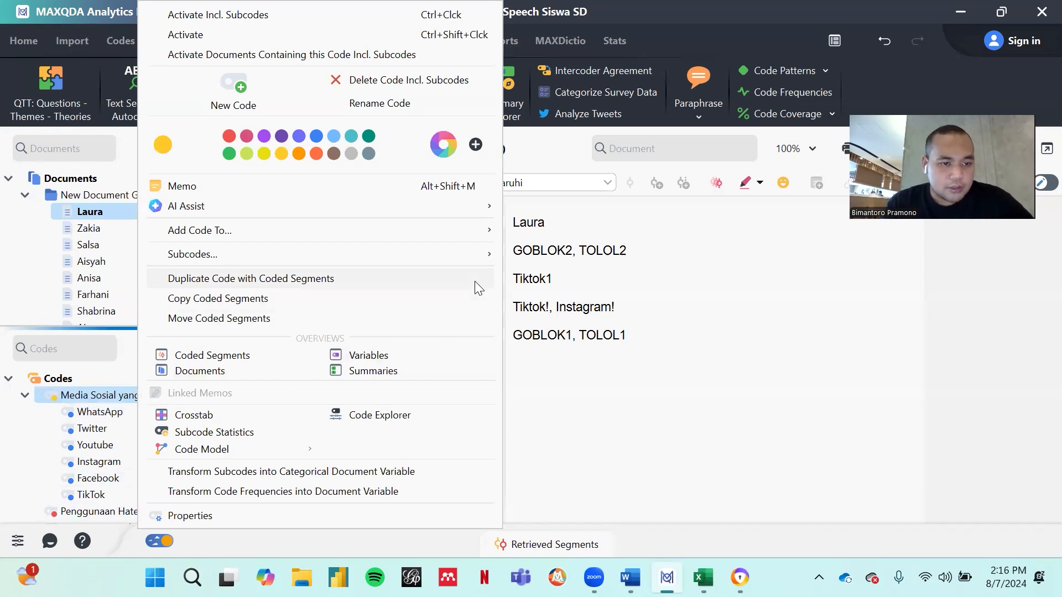
mouse_move(476, 256)
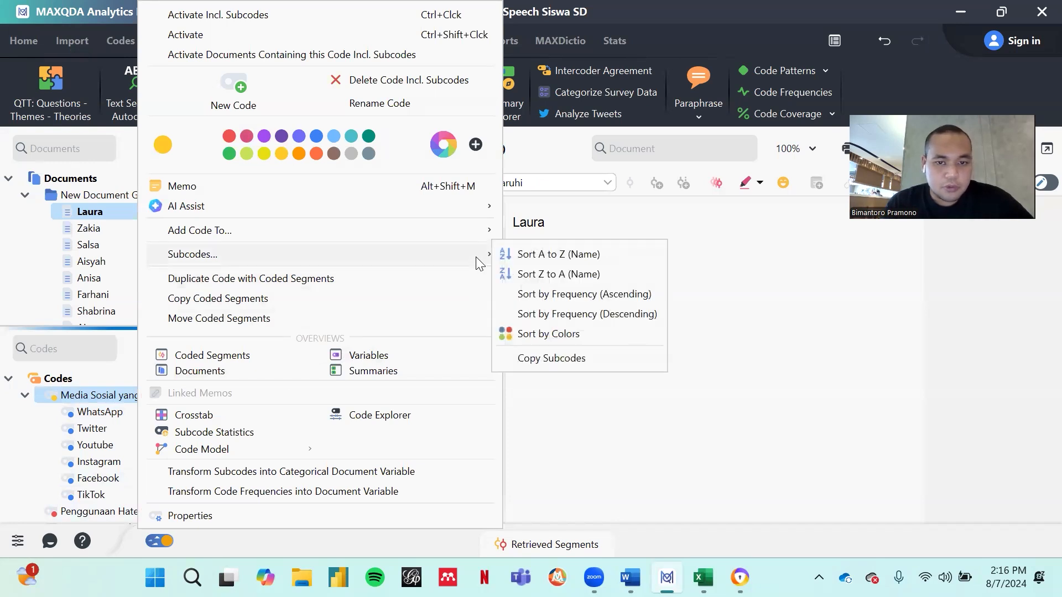
click(531, 255)
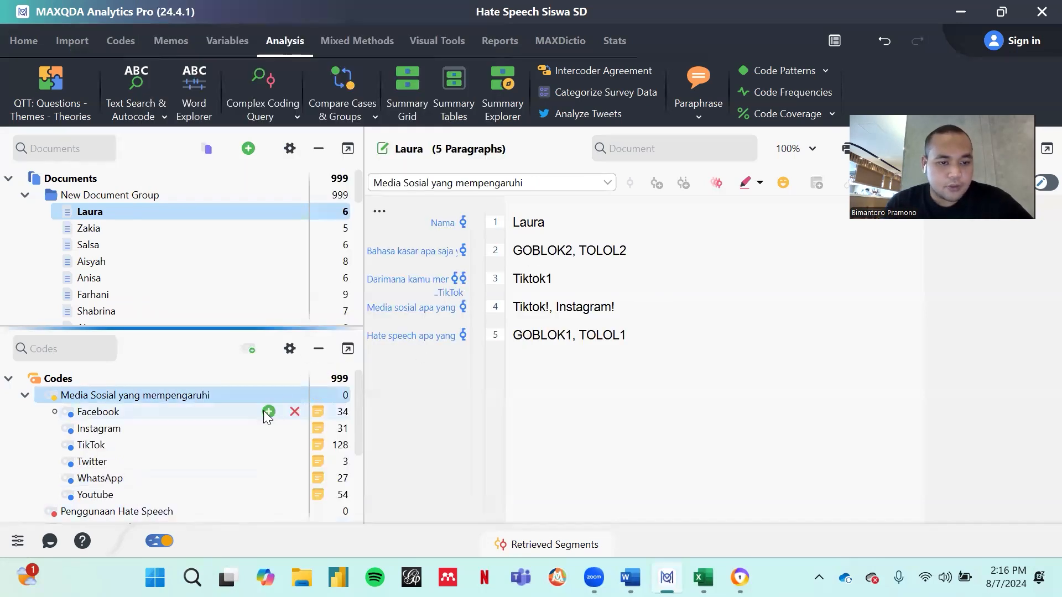
Step: Sort the subcodes of Media Sosial yang mempengaruhi by descending frequency and collapse the code
right_click(227, 394)
mouse_move(563, 251)
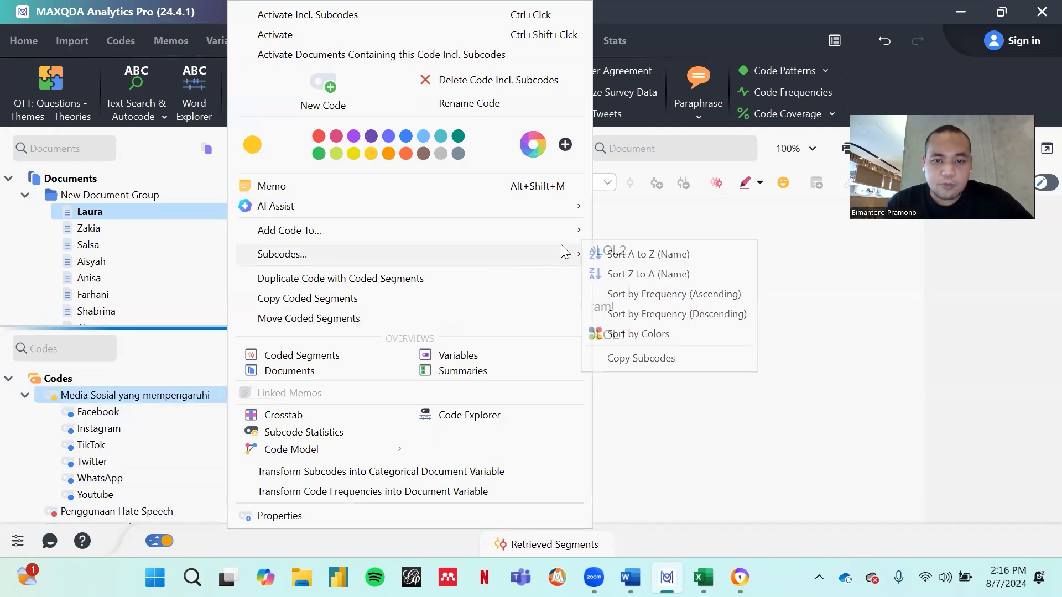
click(661, 314)
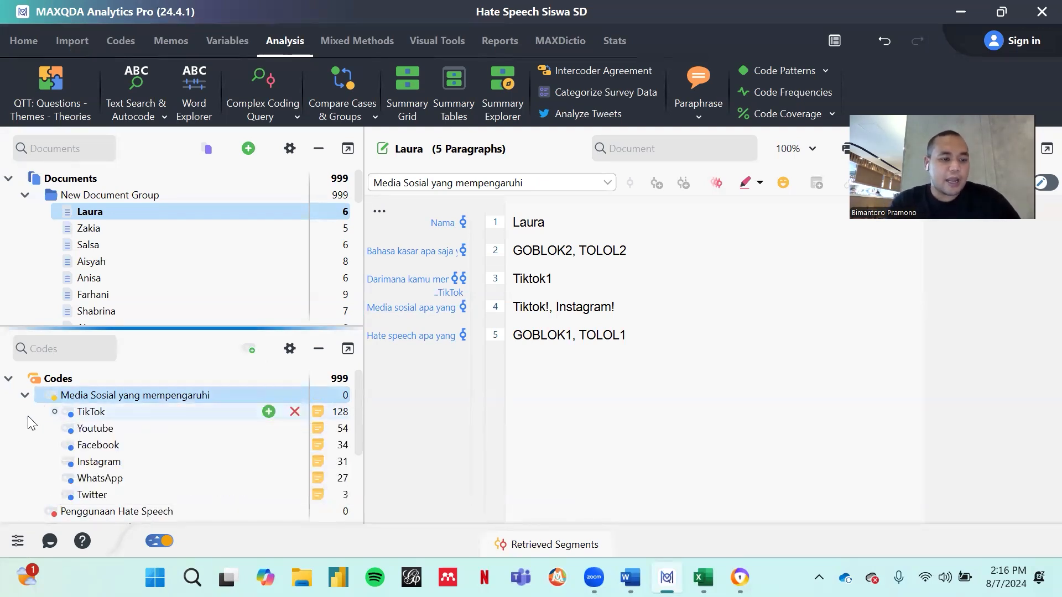
click(26, 397)
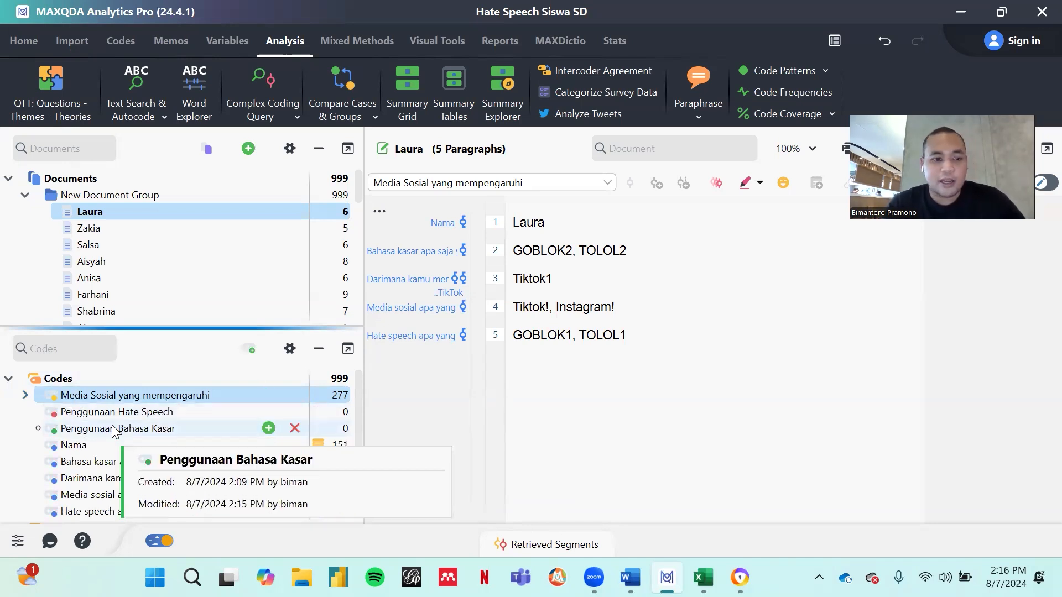
Step: Select the code Penggunaan Bahasa Kasar and expand the subcodes of Media Sosial yang mempengaruhi
click(113, 431)
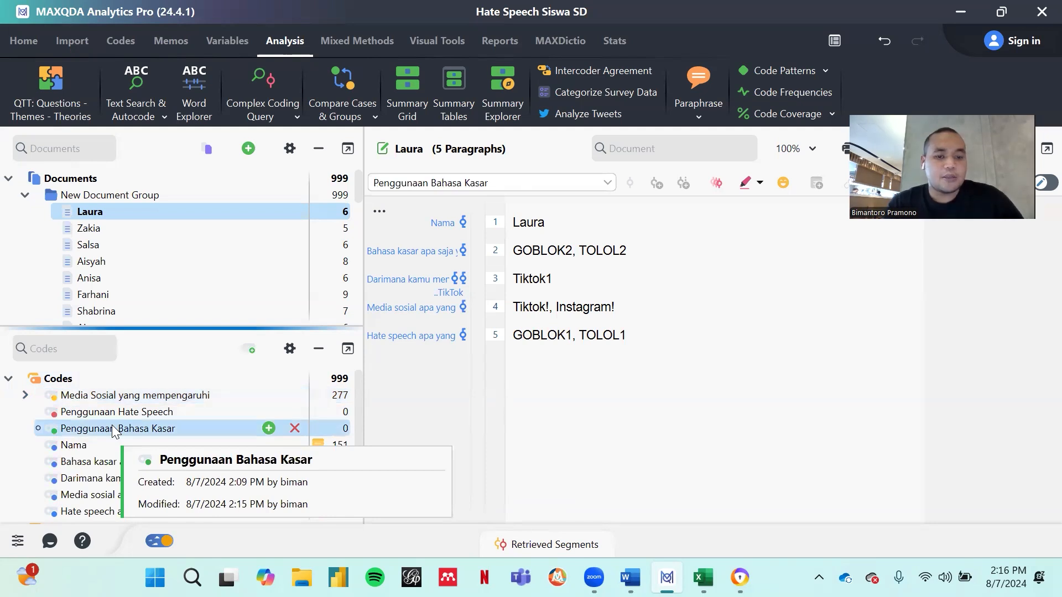
mouse_move(740, 575)
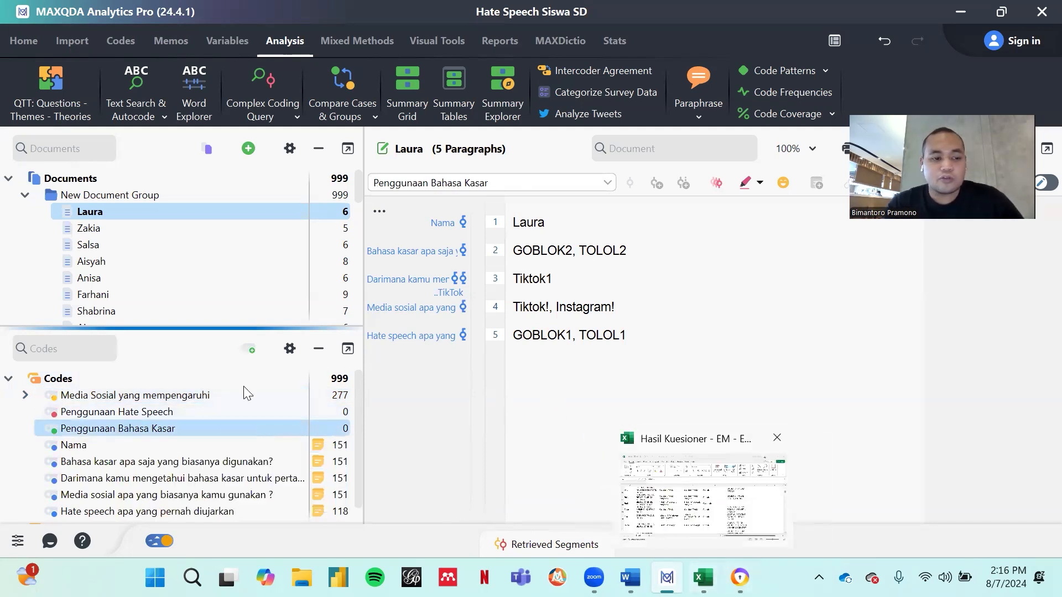
click(24, 395)
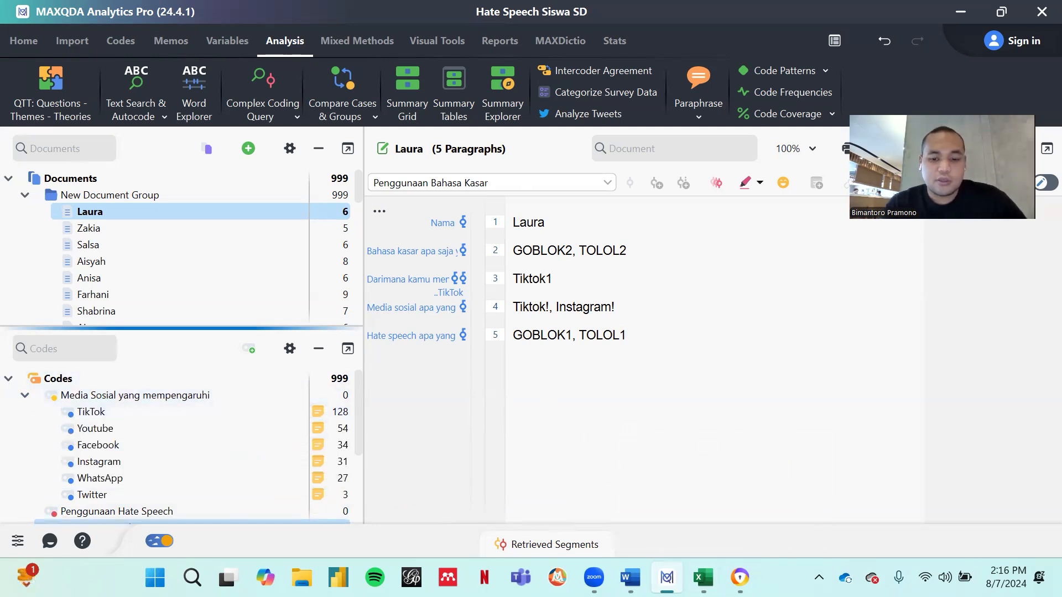
Step: Switch to the Hasil Kuesioner workbook in Excel and examine the answers in the column Bahasa kasar apa saja yang biasanya digunakan?
mouse_move(702, 578)
click(674, 464)
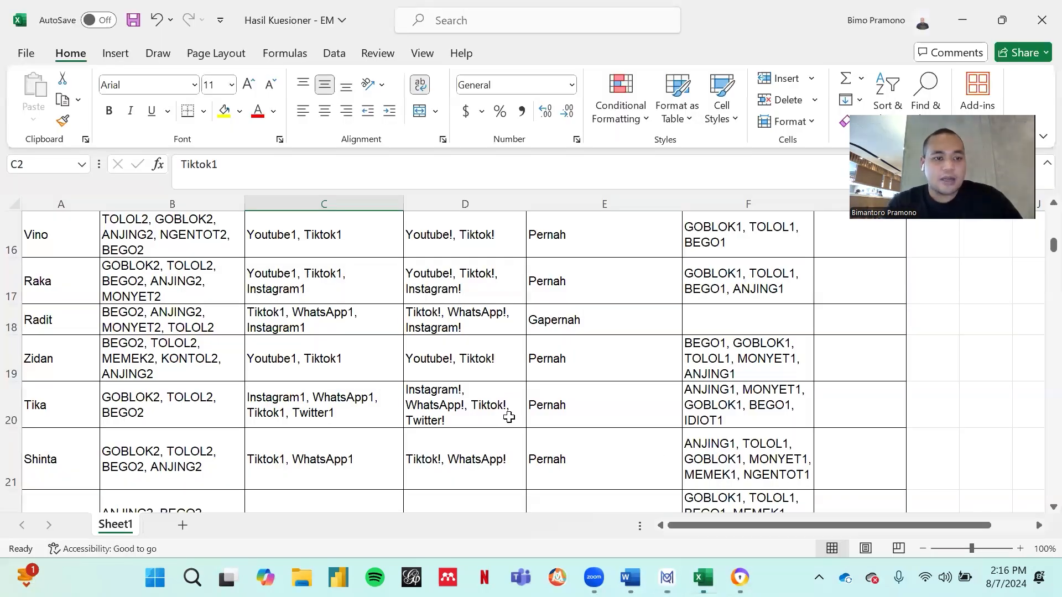
scroll(509, 416, up, 5)
click(131, 262)
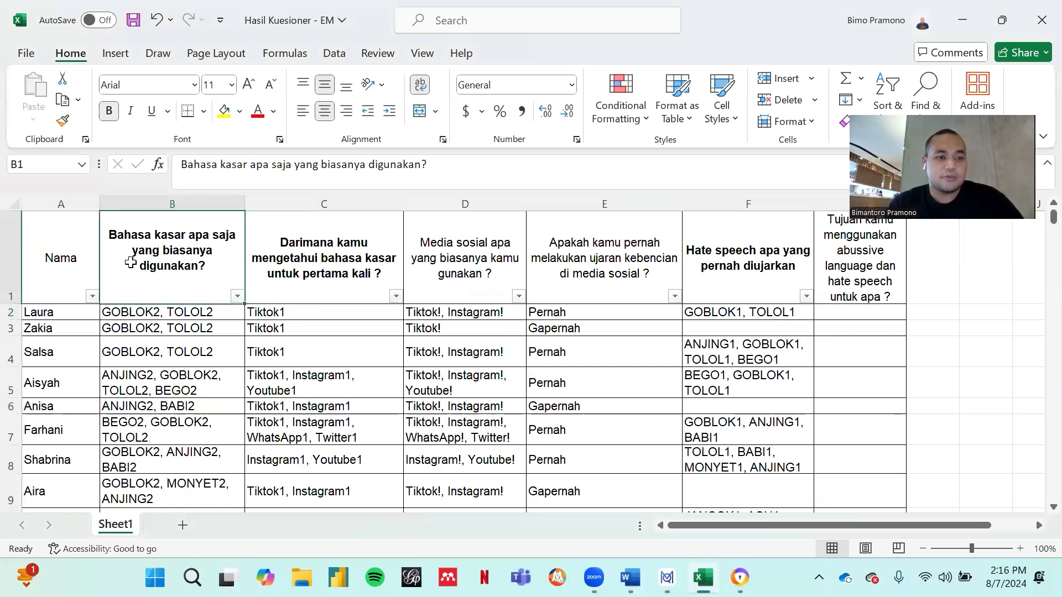
scroll(147, 312, down, 9)
scroll(147, 313, up, 9)
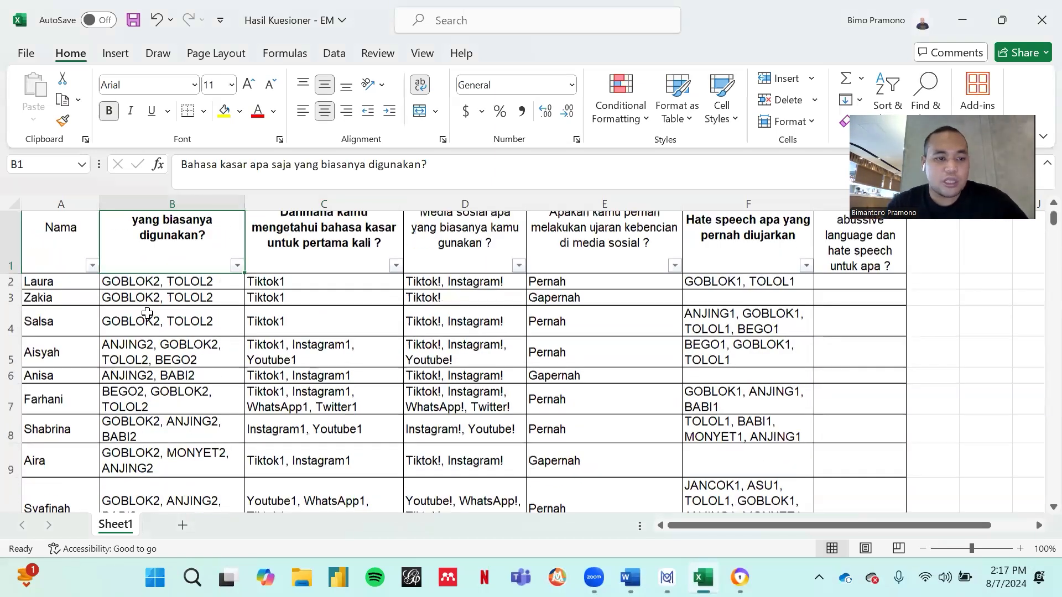
scroll(150, 313, up, 1)
click(150, 313)
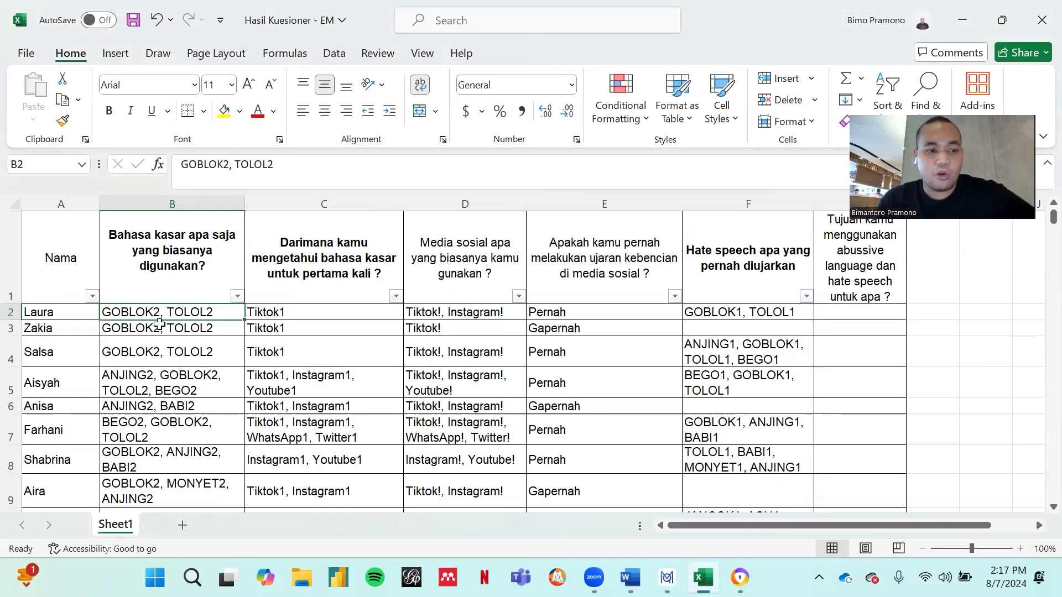
scroll(185, 349, down, 3)
scroll(185, 348, up, 3)
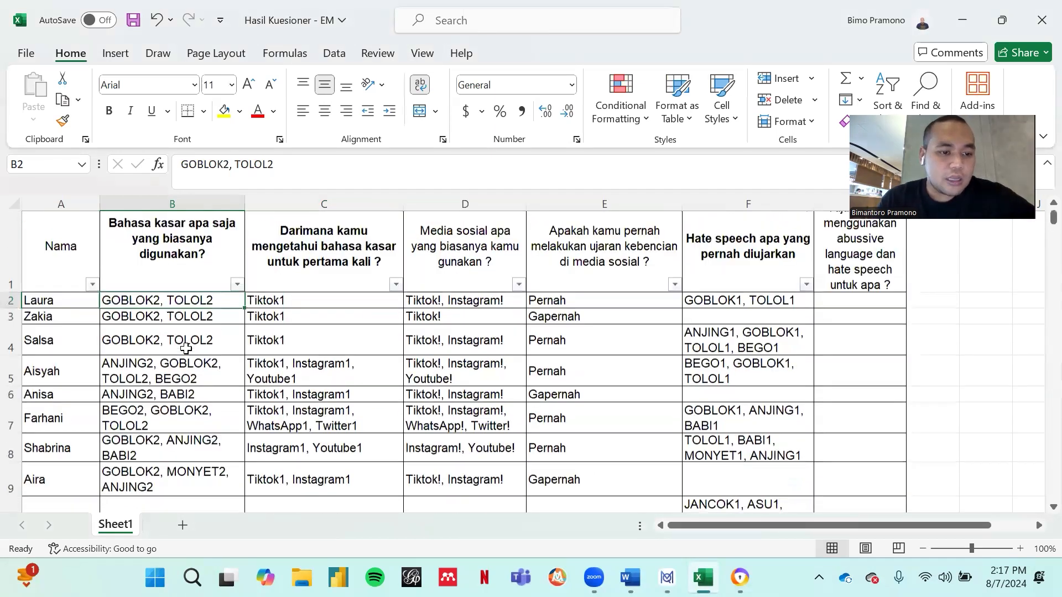
scroll(203, 326, up, 1)
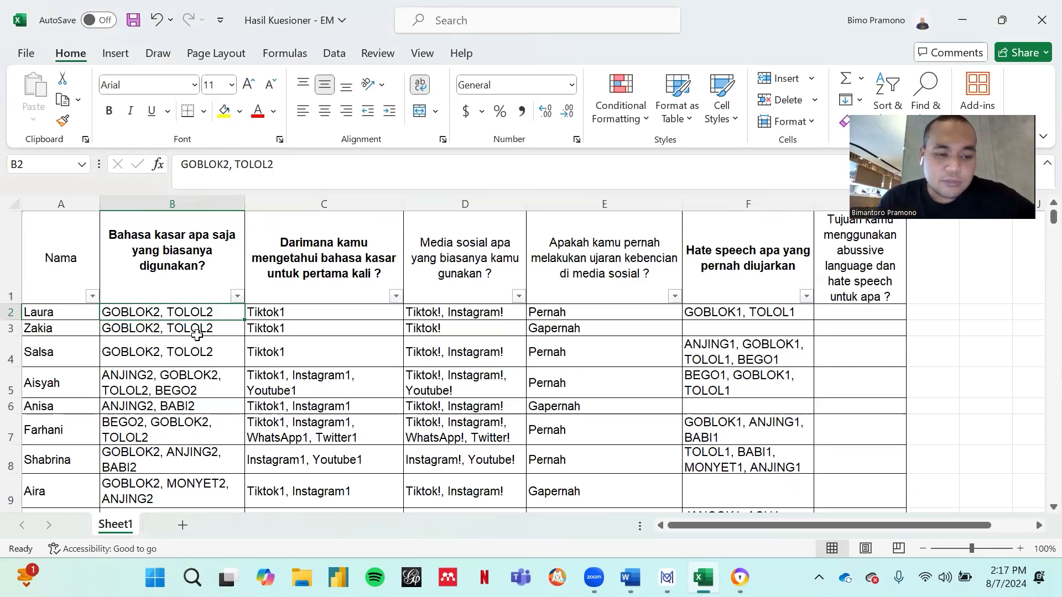
click(157, 332)
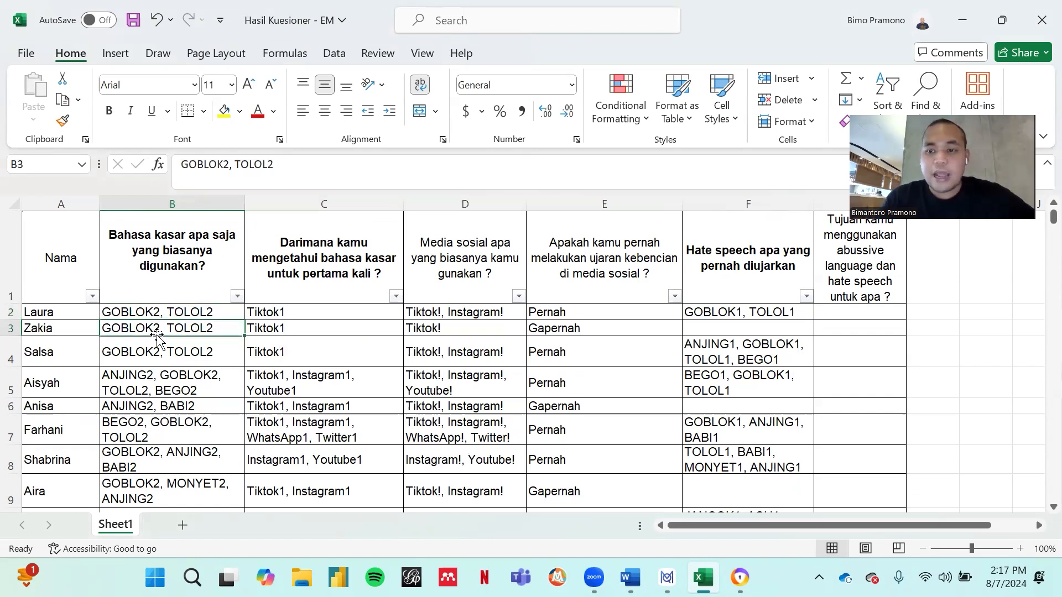
scroll(160, 358, down, 2)
scroll(160, 358, up, 2)
Step: Switch back to MAXQDA and run a text search for Bego2 in the documents
mouse_move(596, 562)
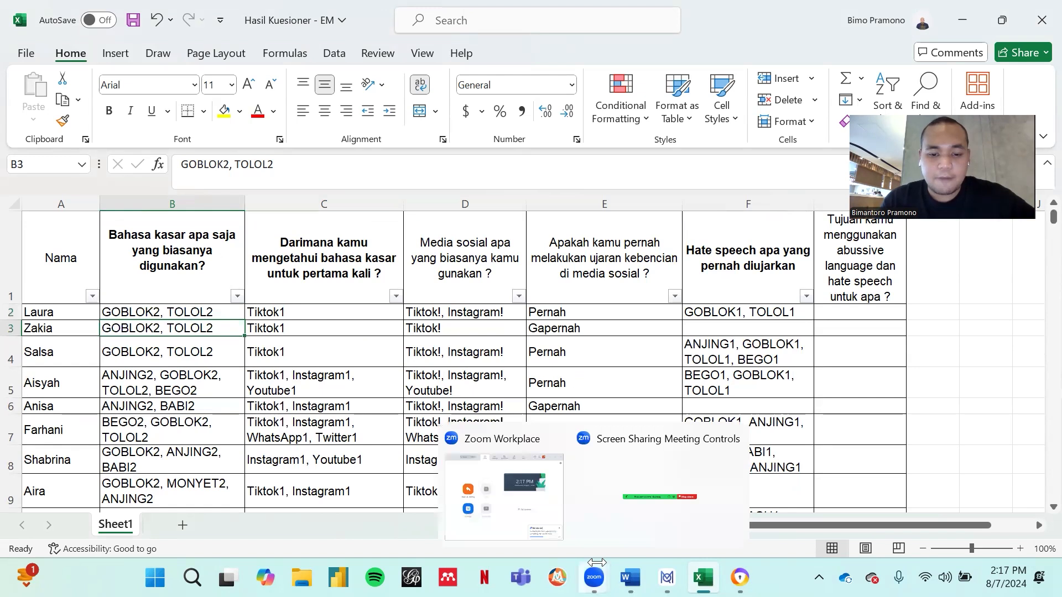
mouse_move(667, 568)
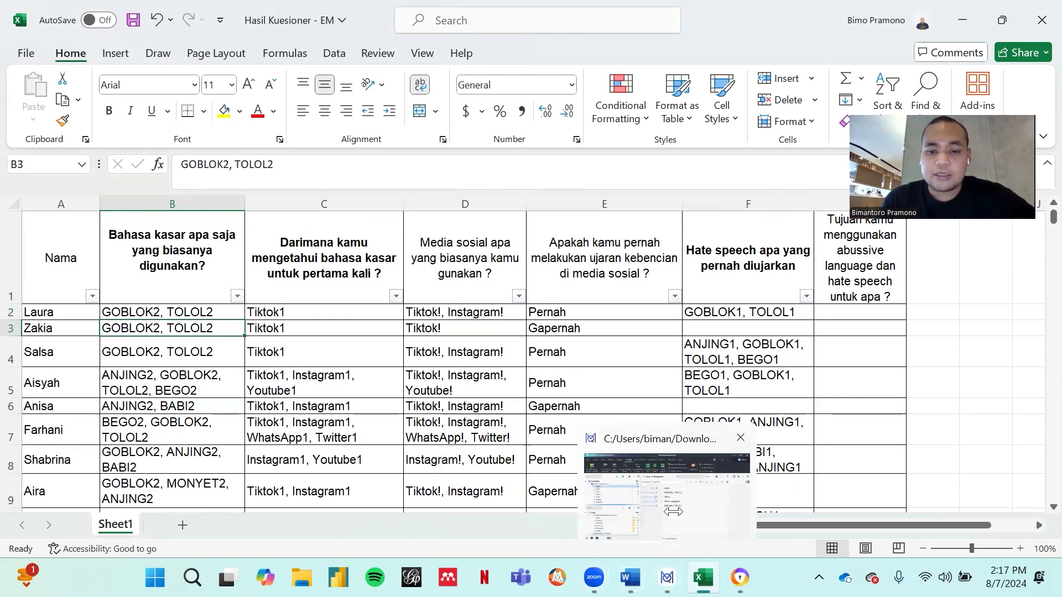
click(673, 511)
scroll(233, 428, down, 1)
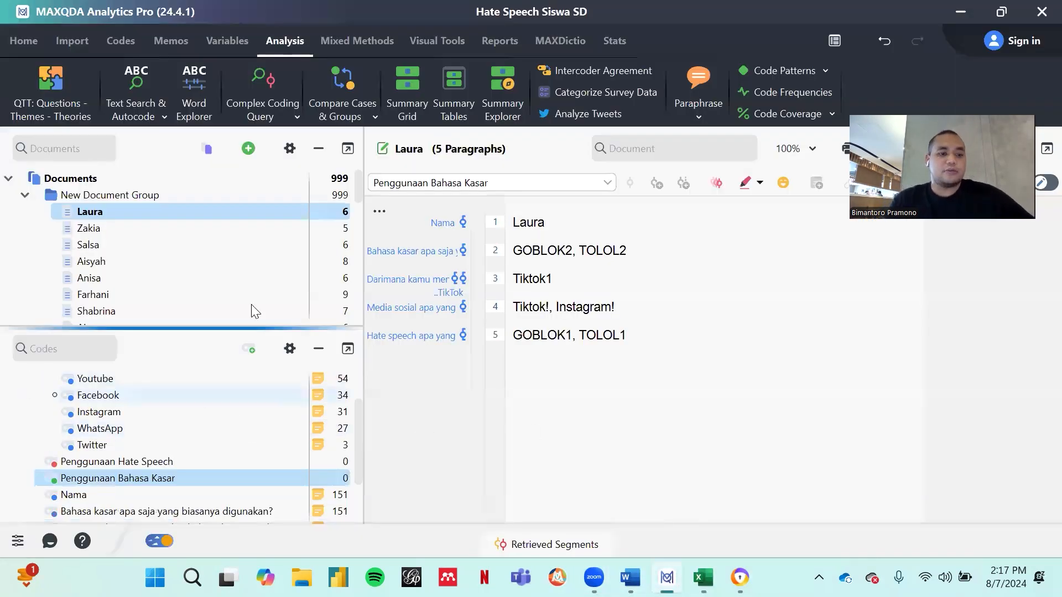
click(133, 86)
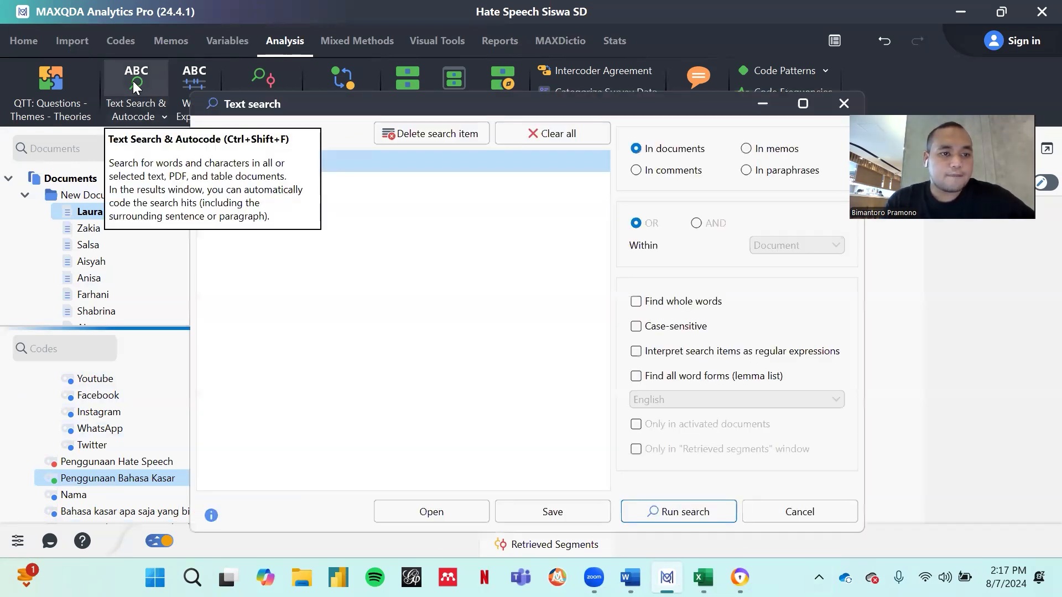
double_click(472, 163)
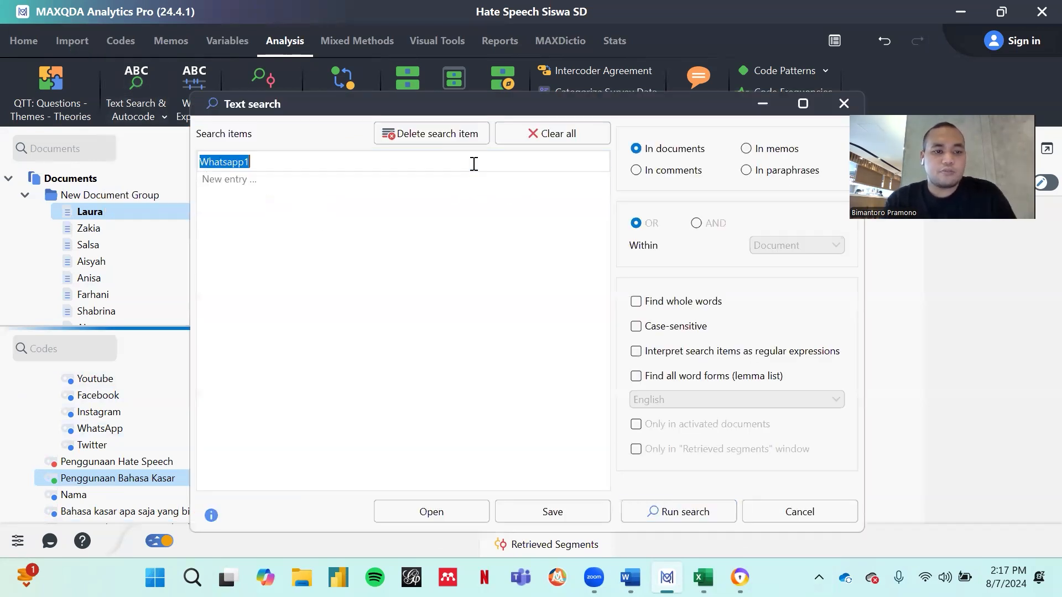
text(Bego2)
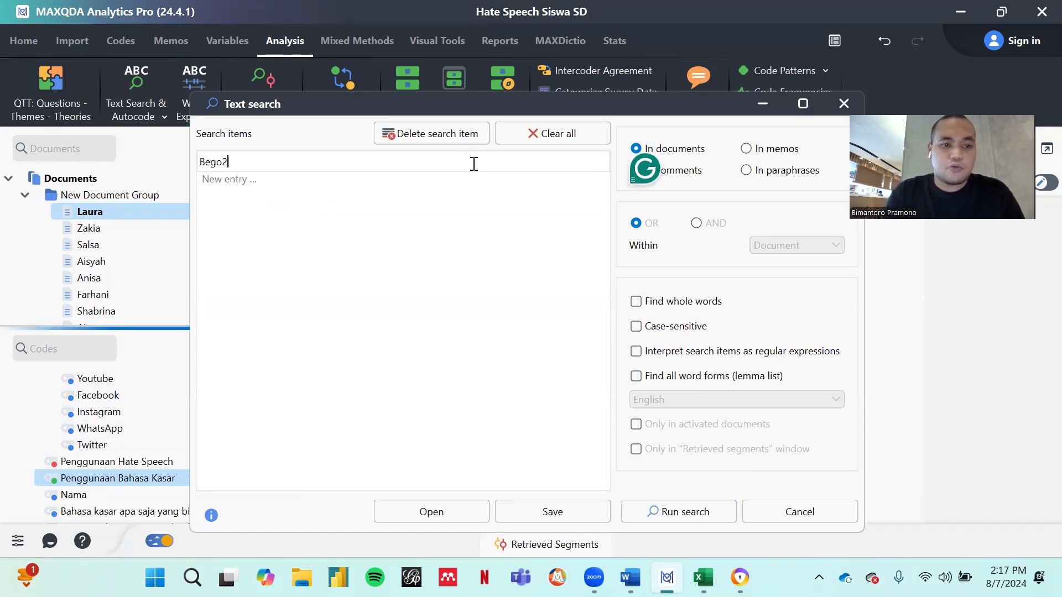
click(704, 514)
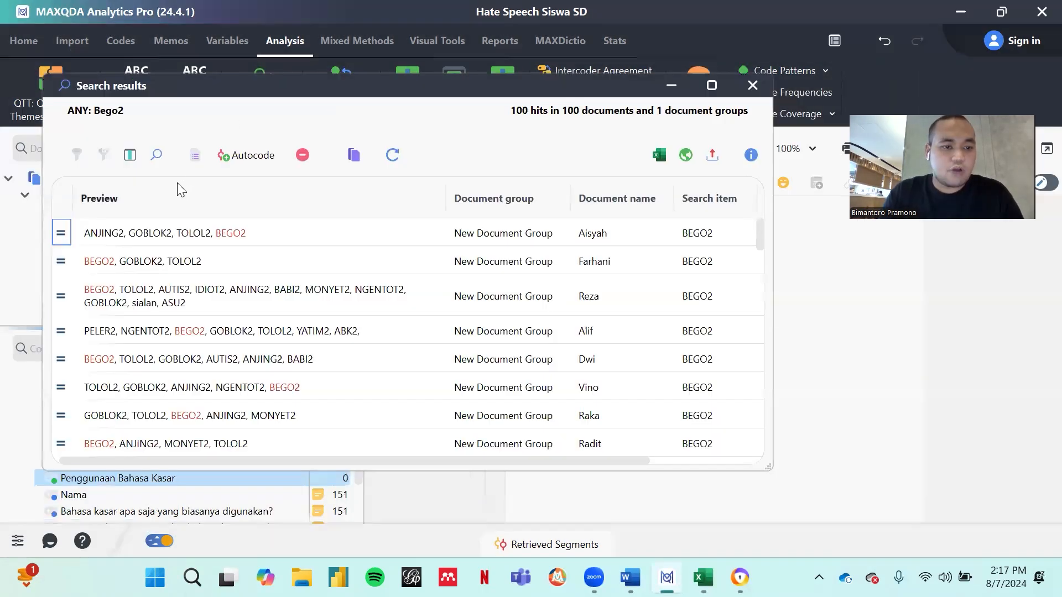
Step: Autocode the Bego2 search results with a new code named Bego and nest it under Penggunaan Bahasa Kasar
click(248, 157)
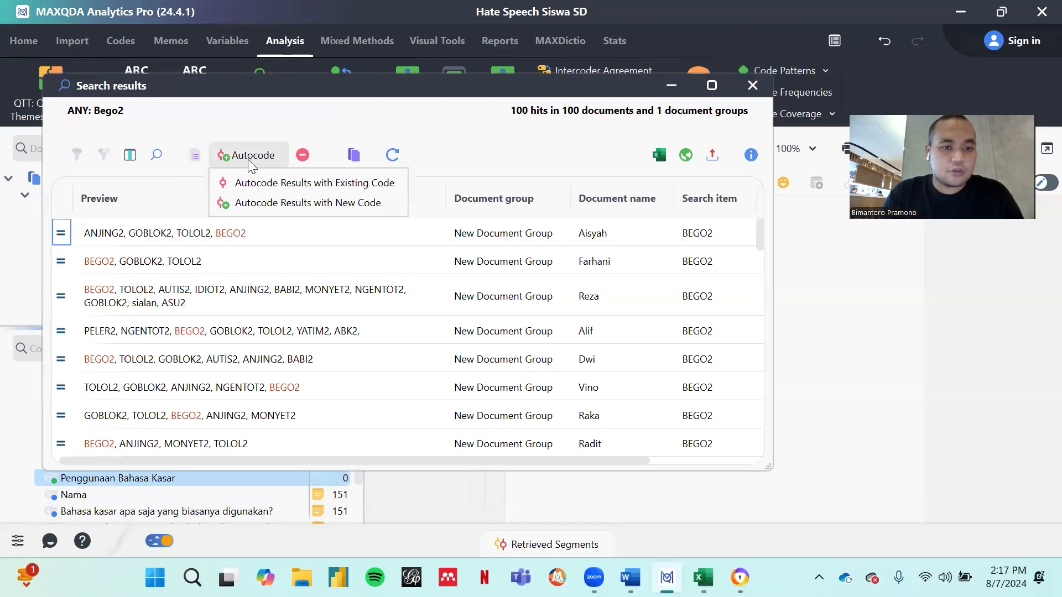
click(263, 203)
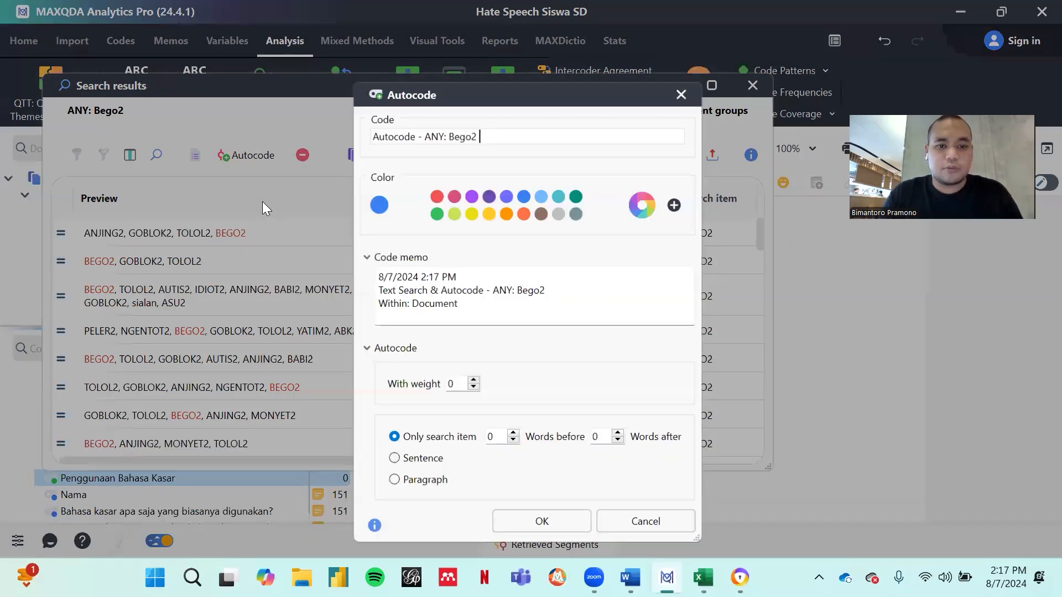
text(Bego)
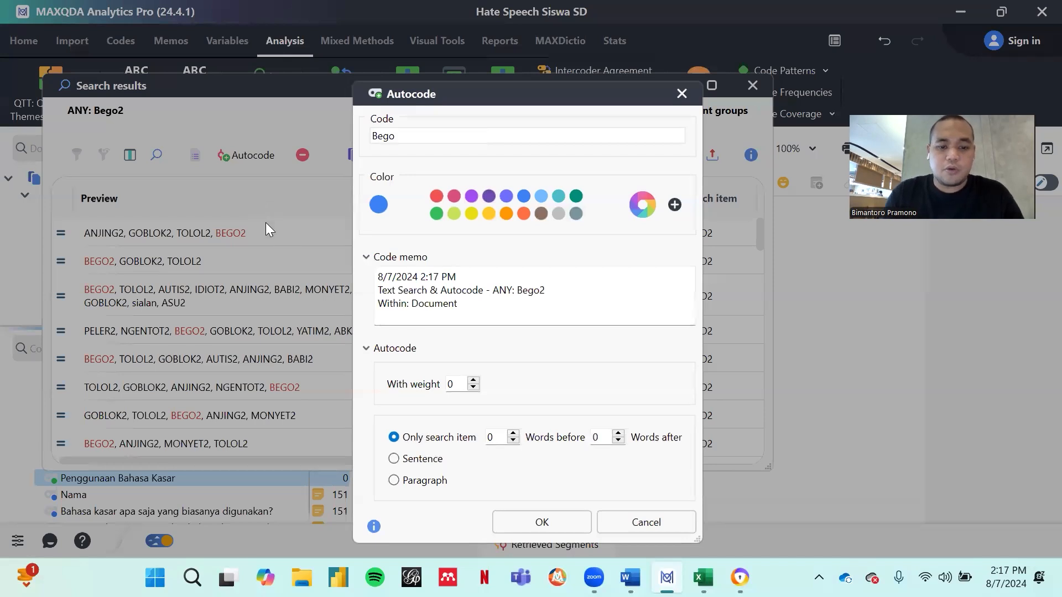
click(529, 520)
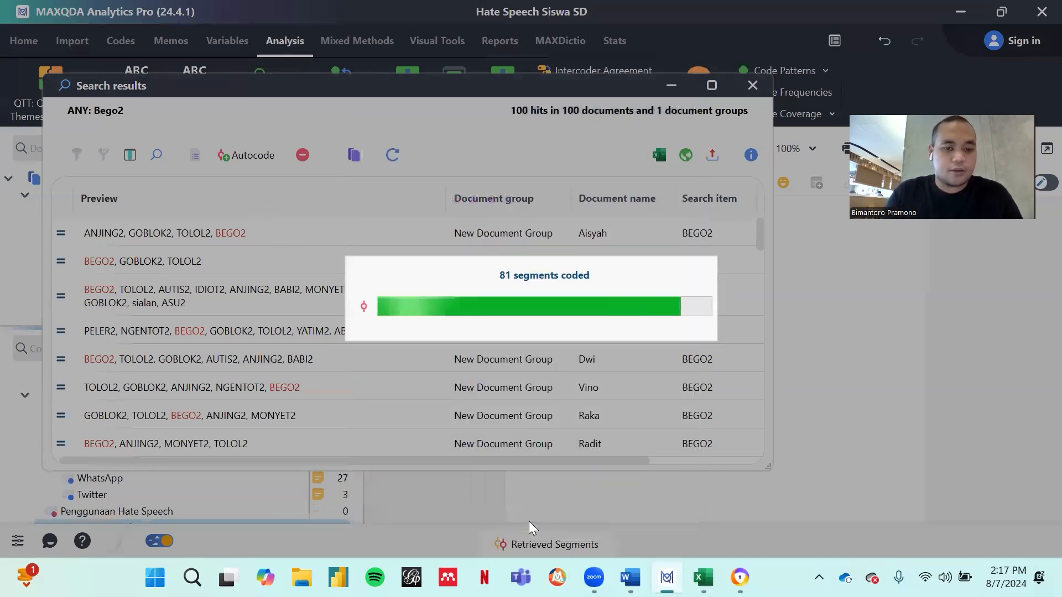
click(573, 391)
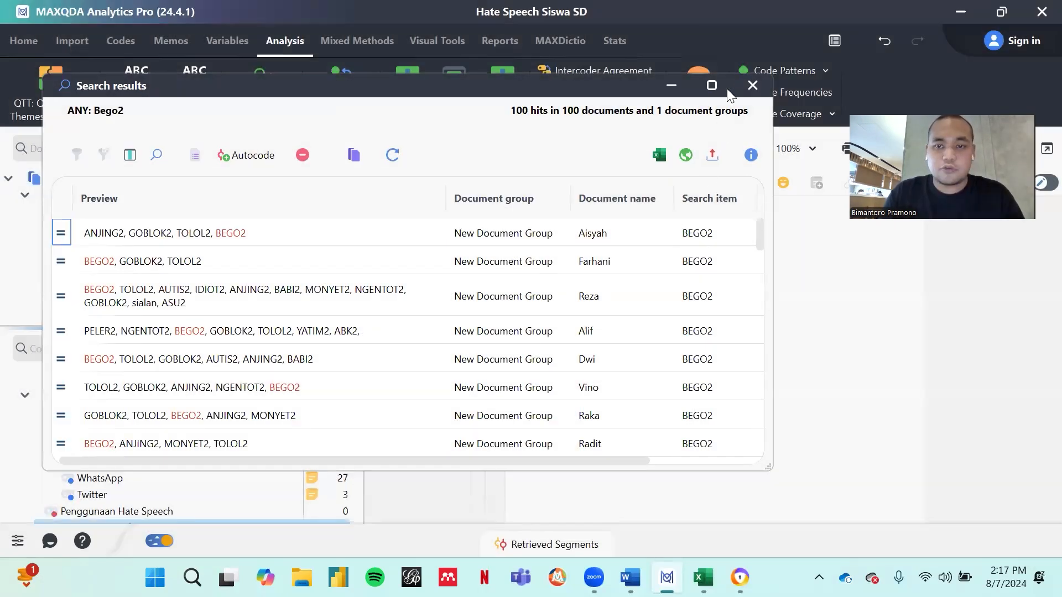
click(752, 85)
drag(74, 379, 137, 464)
Step: Review the subcodes of Penggunaan Bahasa Kasar, and check the notes grouping the abusive words into categories in Notepad
scroll(137, 465, down, 1)
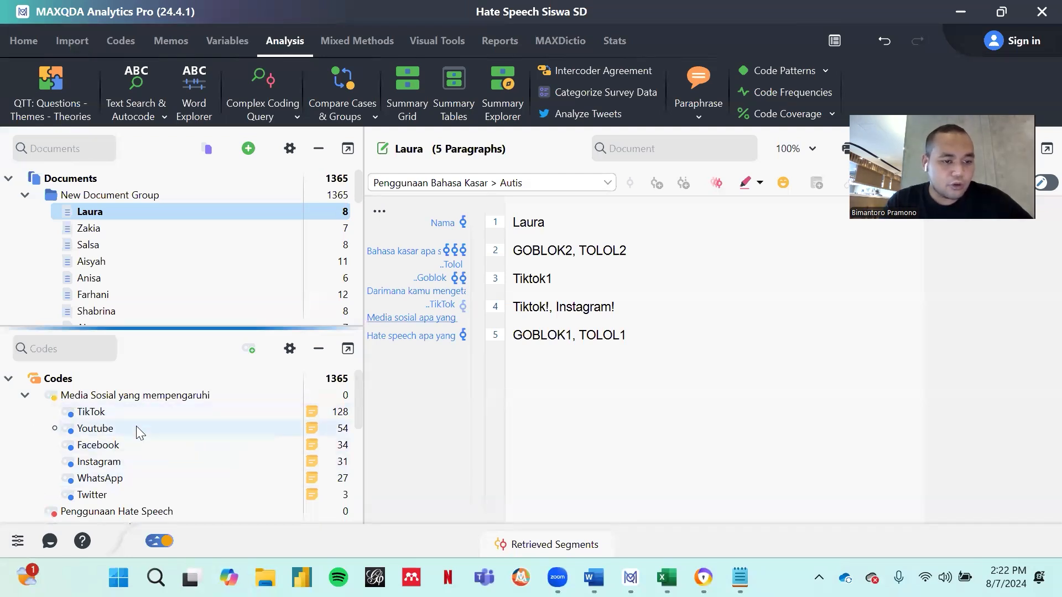
scroll(136, 442, down, 1)
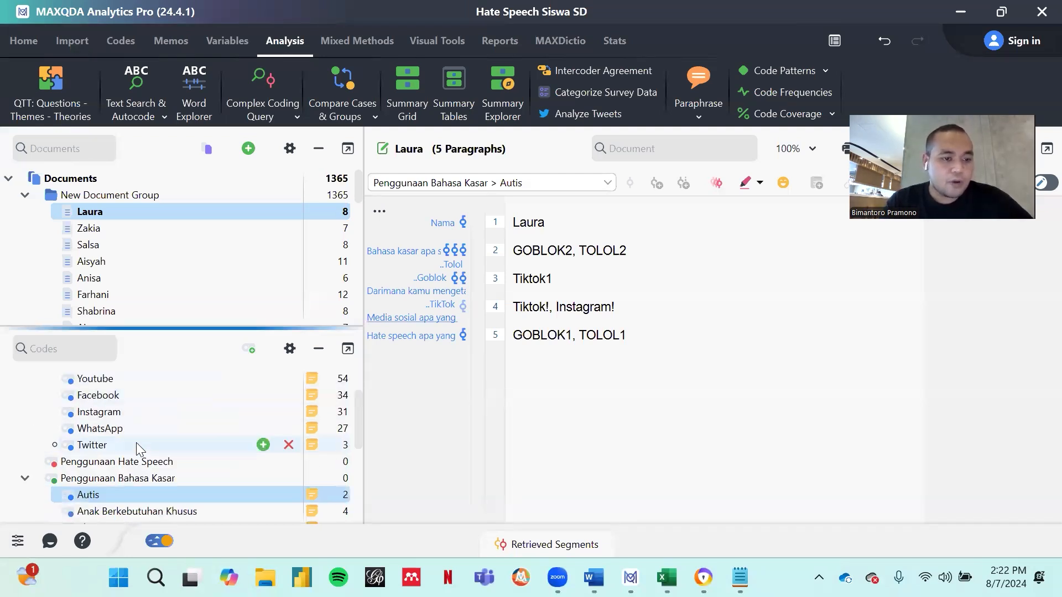
scroll(136, 442, down, 2)
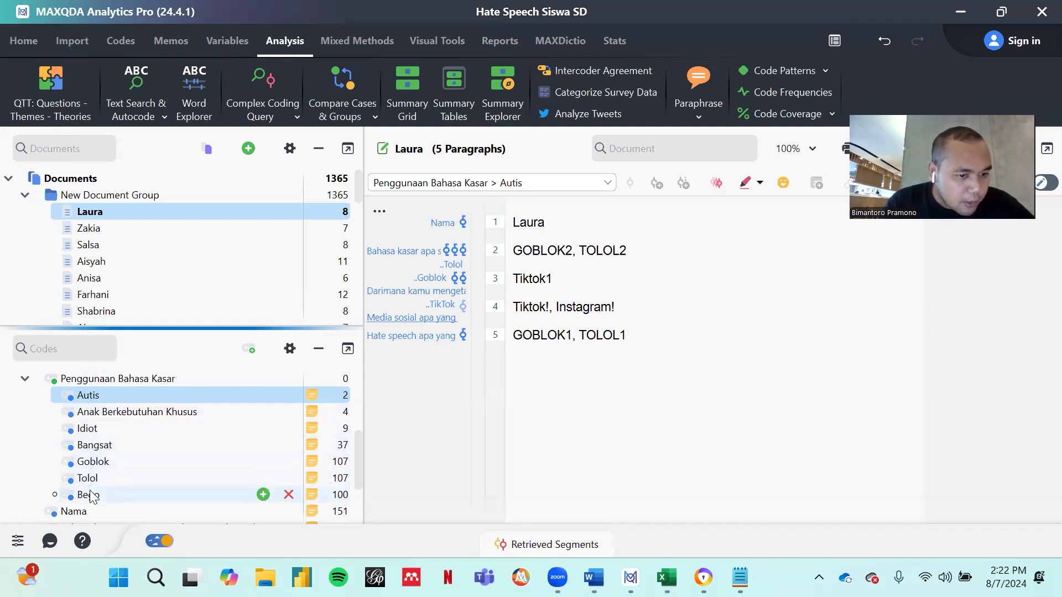
scroll(154, 428, up, 1)
scroll(154, 428, down, 1)
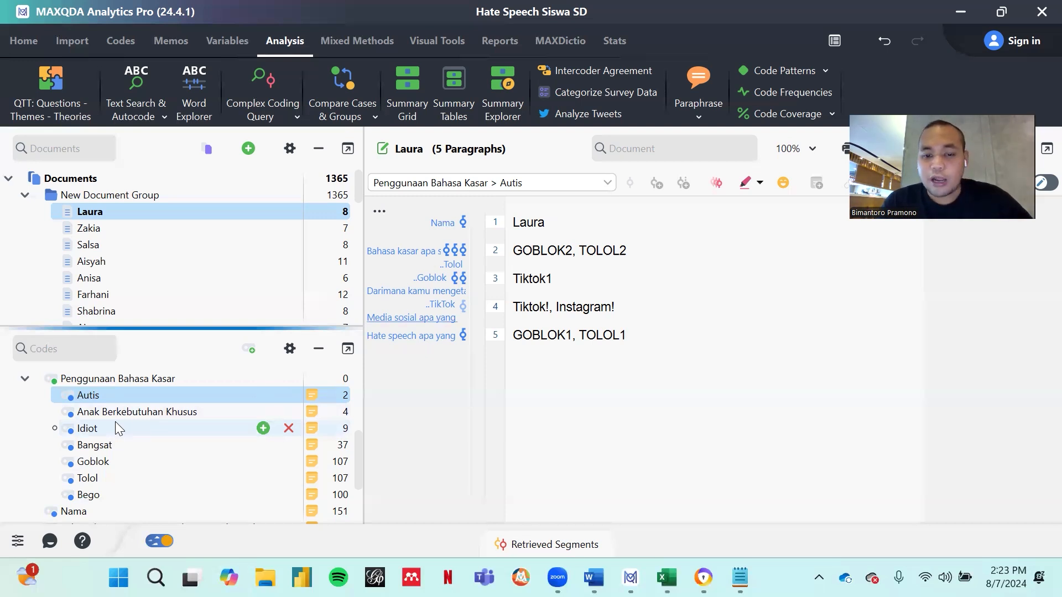
click(739, 576)
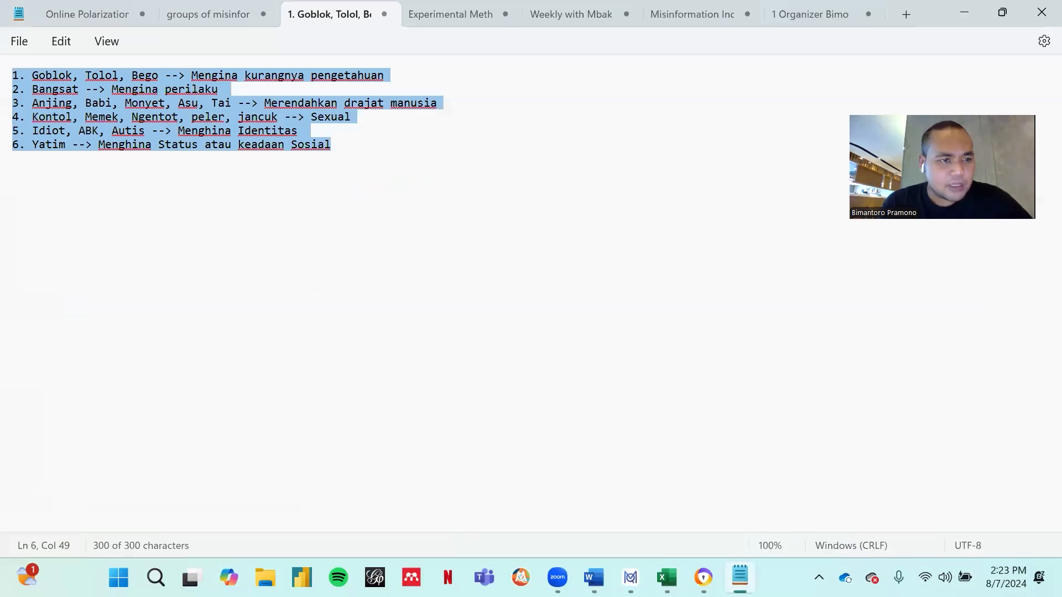
Step: Switch back to MAXQDA and create a subcode named Menghina Keadaan Kesehatan under Penggunaan Bahasa Kasar, using the parent code's color
click(630, 576)
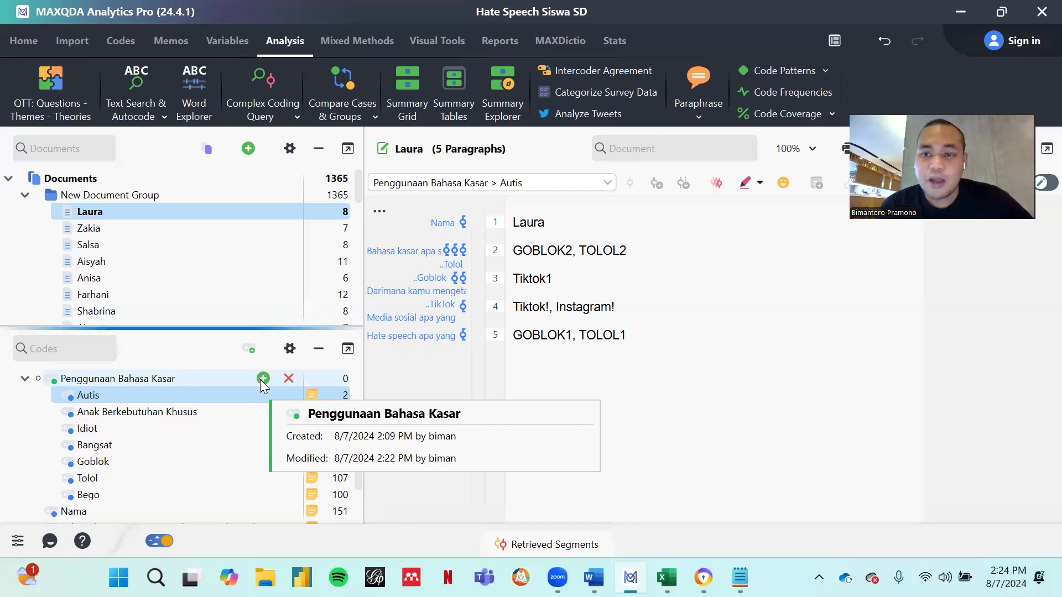
click(261, 380)
text(Men)
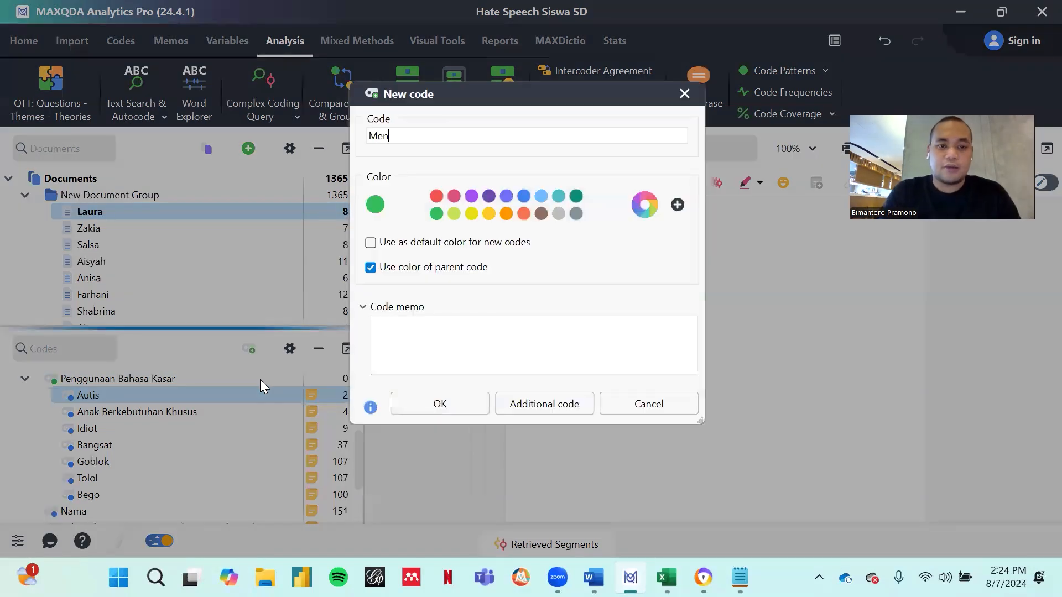
text(ghina Keadaan)
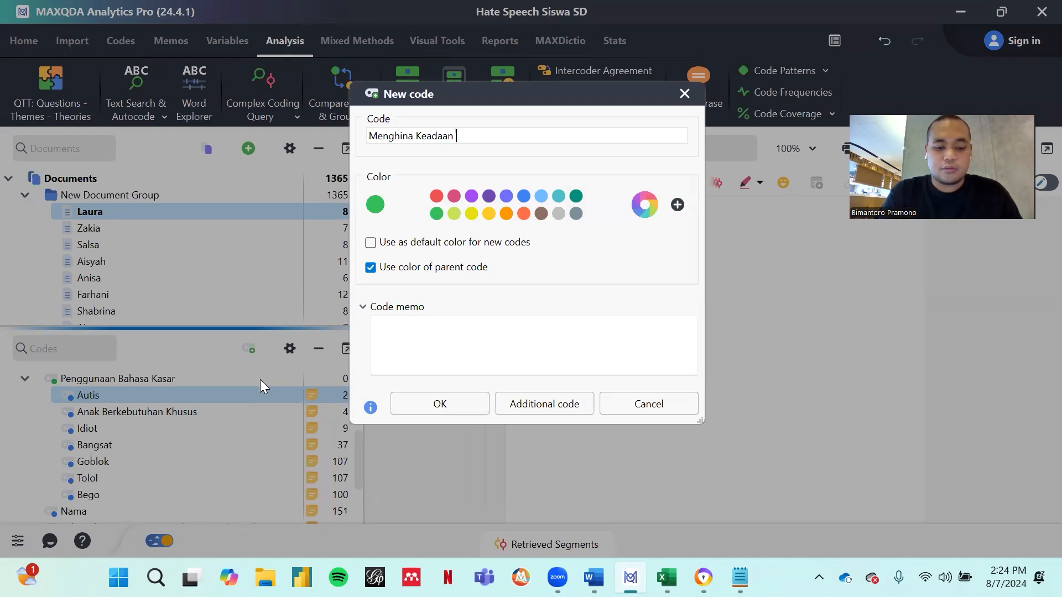
key(BackSpace)
text(Kesehatan)
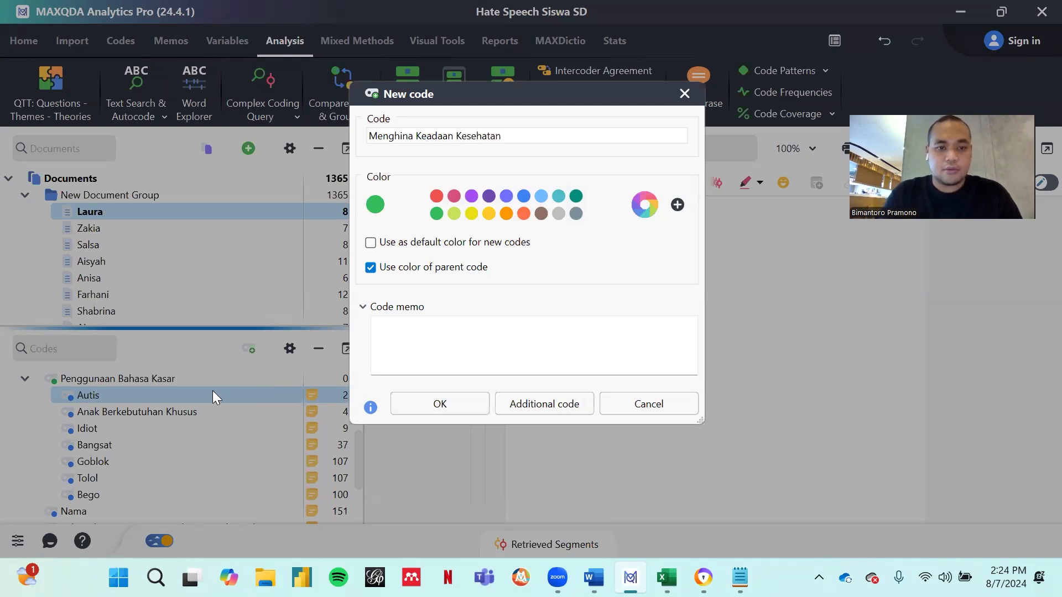
click(456, 404)
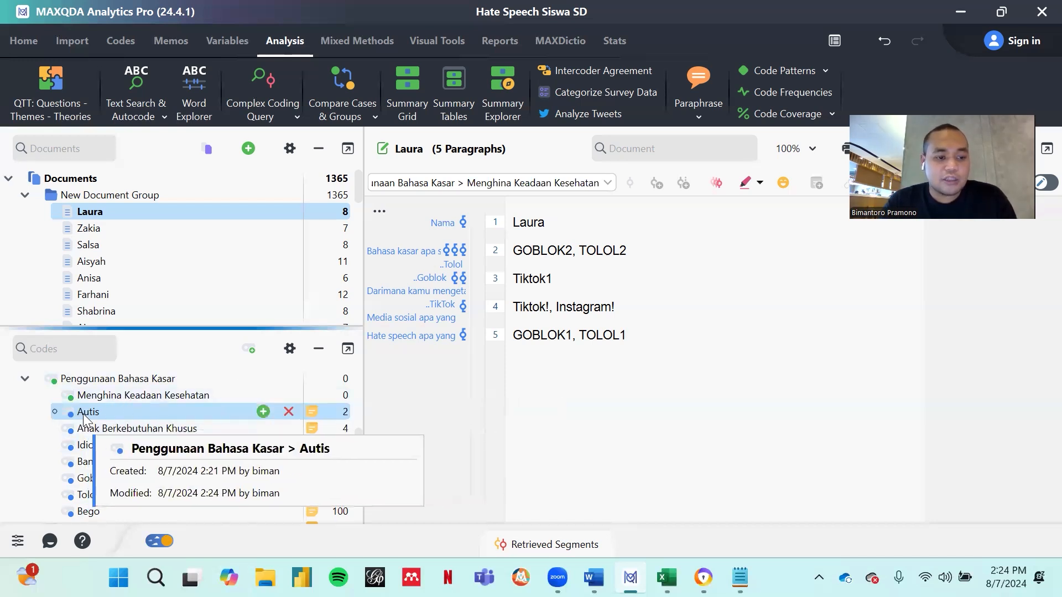
Step: Merge the codes Autis and Anak Berkebutuhan Khusus into Menghina Keadaan Kesehatan, adding the latter's memo to the target code's memo
drag(83, 414, 272, 395)
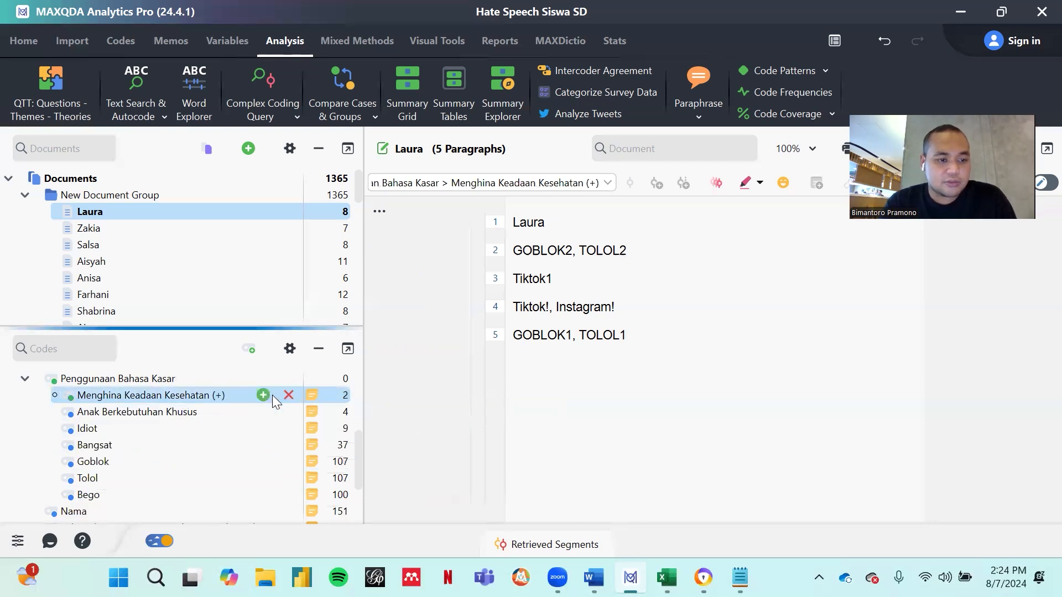
click(139, 411)
drag(139, 411, 280, 394)
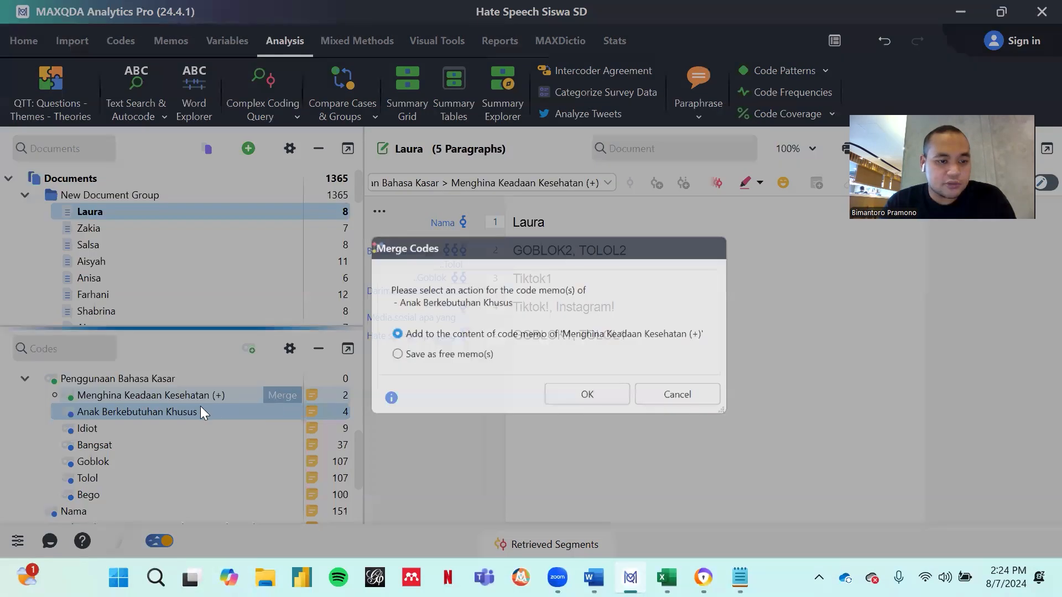
click(587, 399)
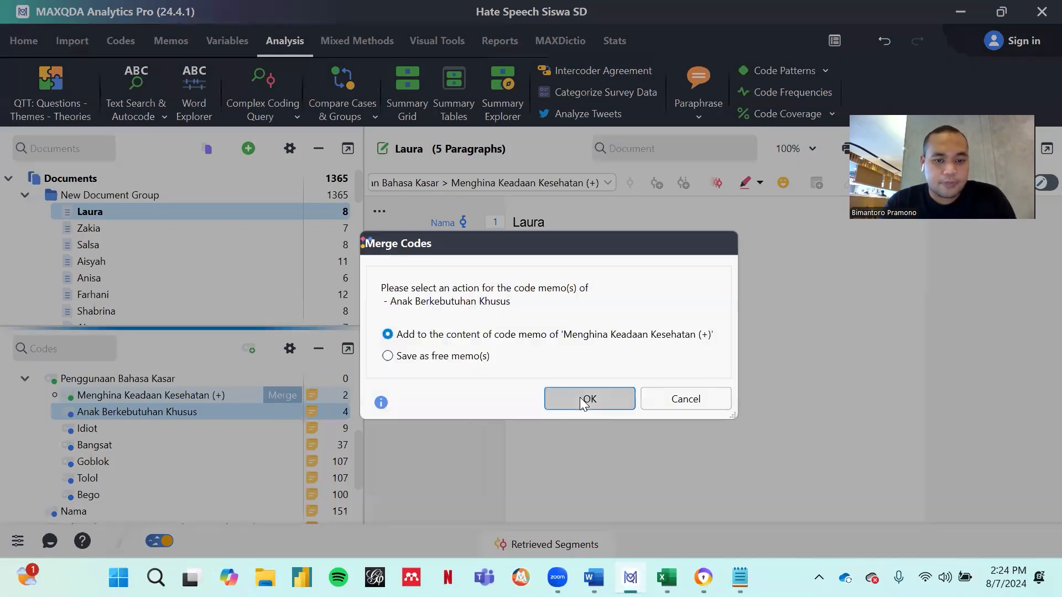
Step: Merge the code Idiot into Menghina Keadaan Kesehatan, adding its memo to the target code's memo
drag(119, 413, 127, 412)
drag(231, 408, 273, 396)
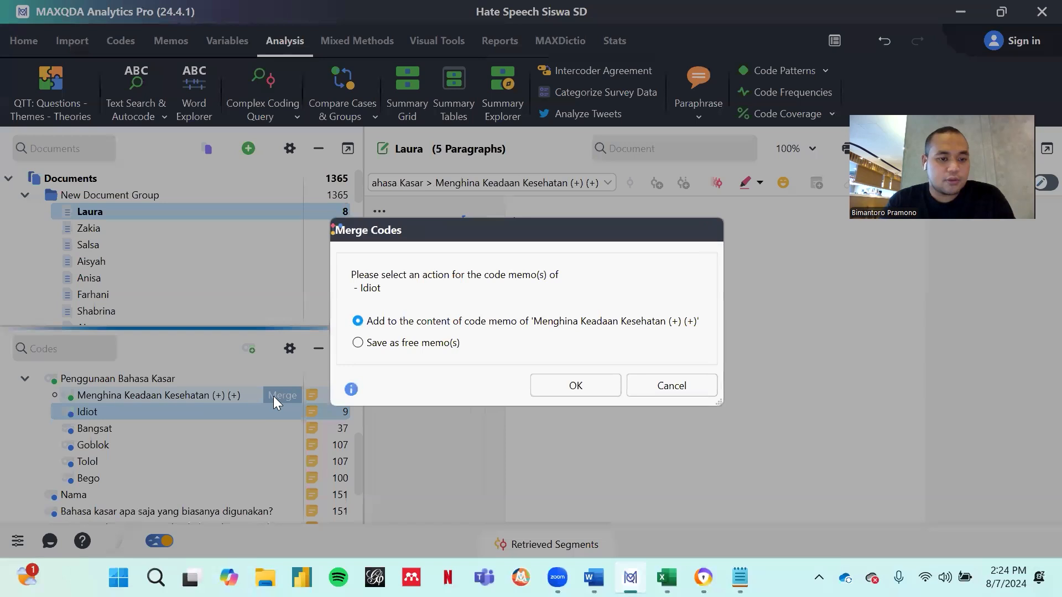
click(591, 382)
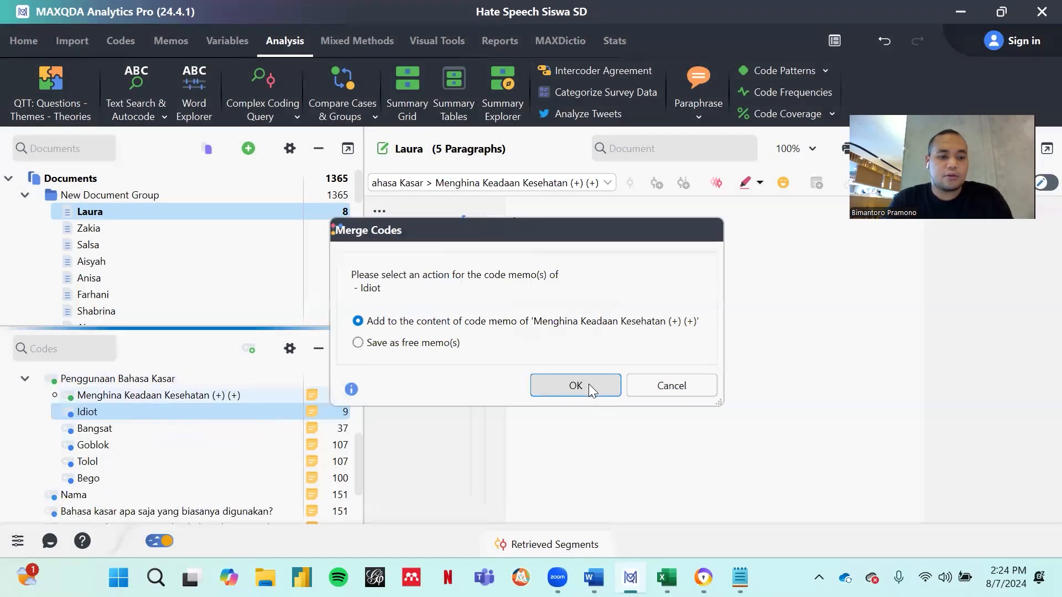
Step: Remove the plus-sign suffixes from the merged health-related code so its name reads Menghina Keadaan Kesehatan
right_click(177, 398)
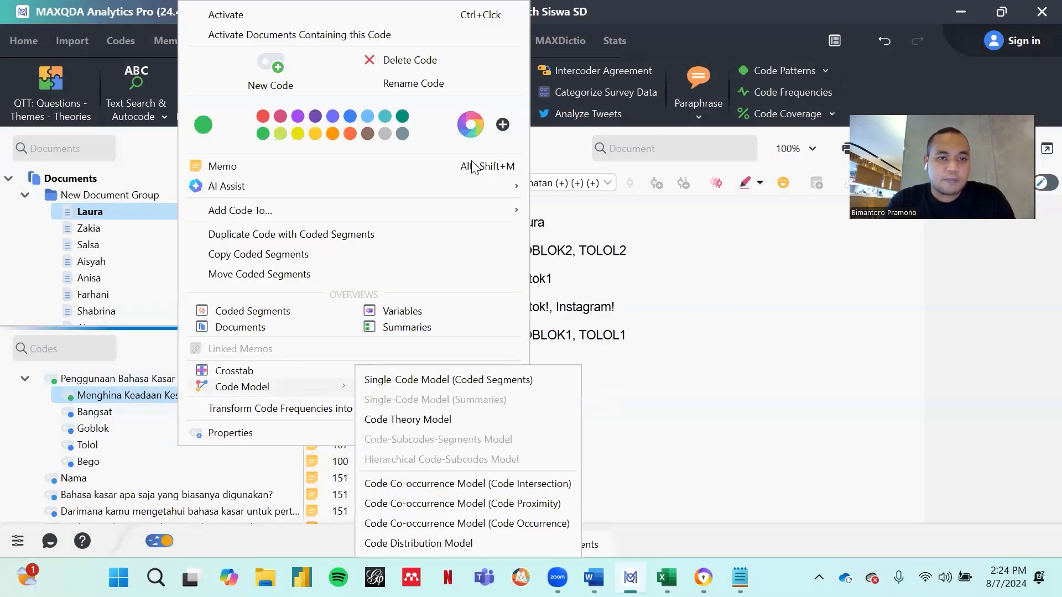
click(420, 86)
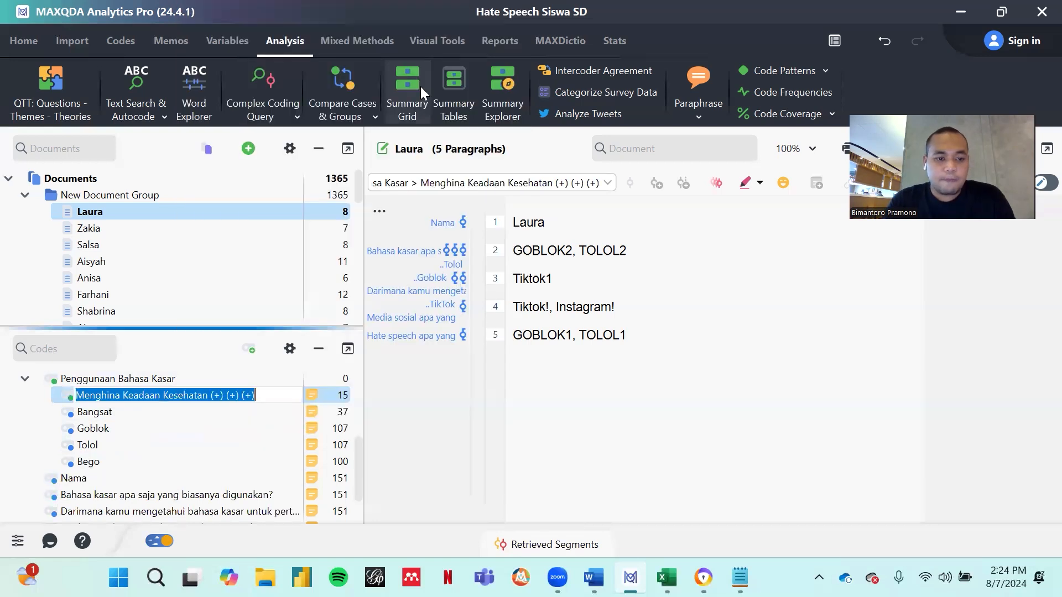
key(BackSpace)
key(BackSpace)
key(BackSpace)
key(BackSpace)
key(BackSpace)
key(BackSpace)
key(BackSpace)
key(BackSpace)
key(BackSpace)
key(BackSpace)
key(BackSpace)
key(BackSpace)
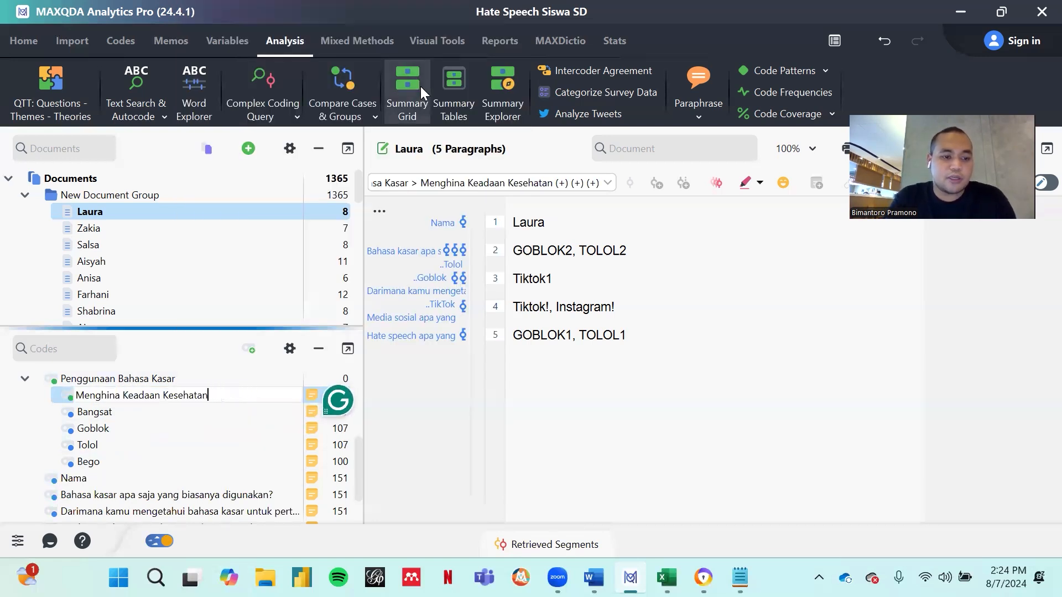
click(427, 406)
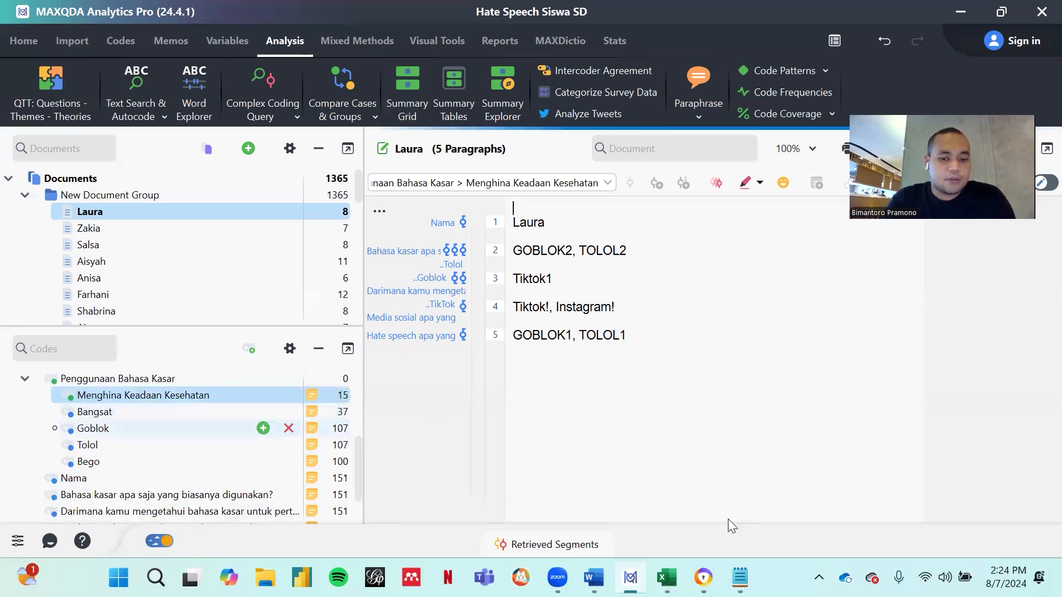
Step: Check the category notes in Notepad, and create a MAXQDA subcode Menghina Kualitas Fikiran under Penggunaan Bahasa Kasar, using the parent code's color
click(740, 578)
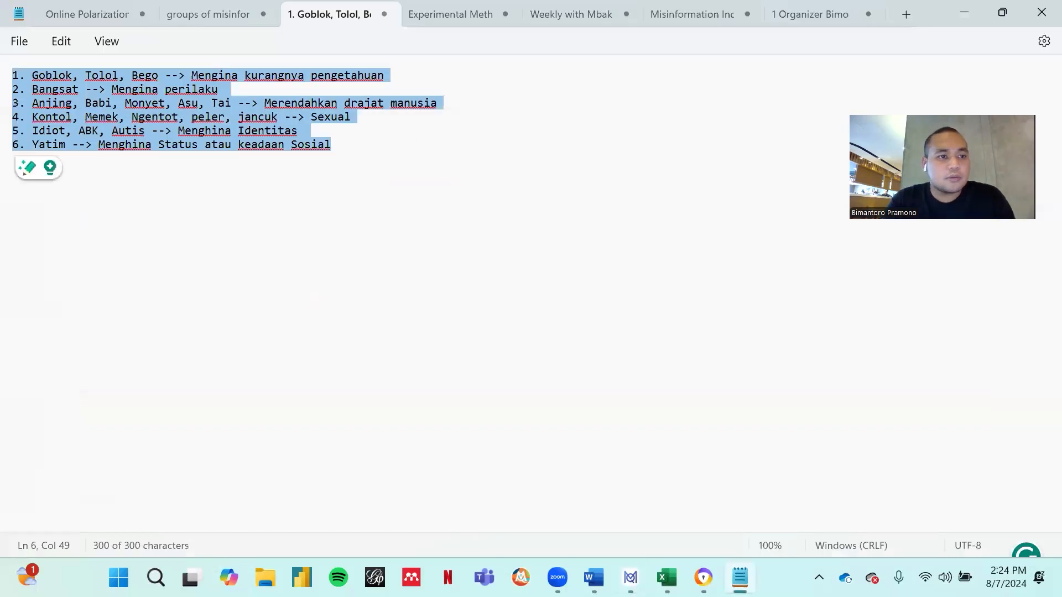
click(964, 12)
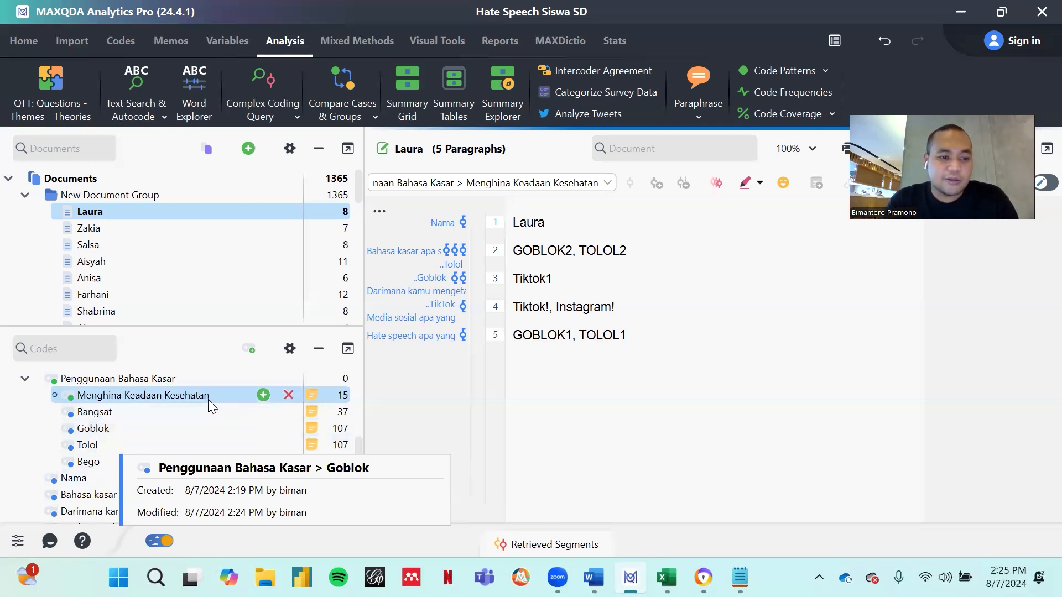
click(263, 378)
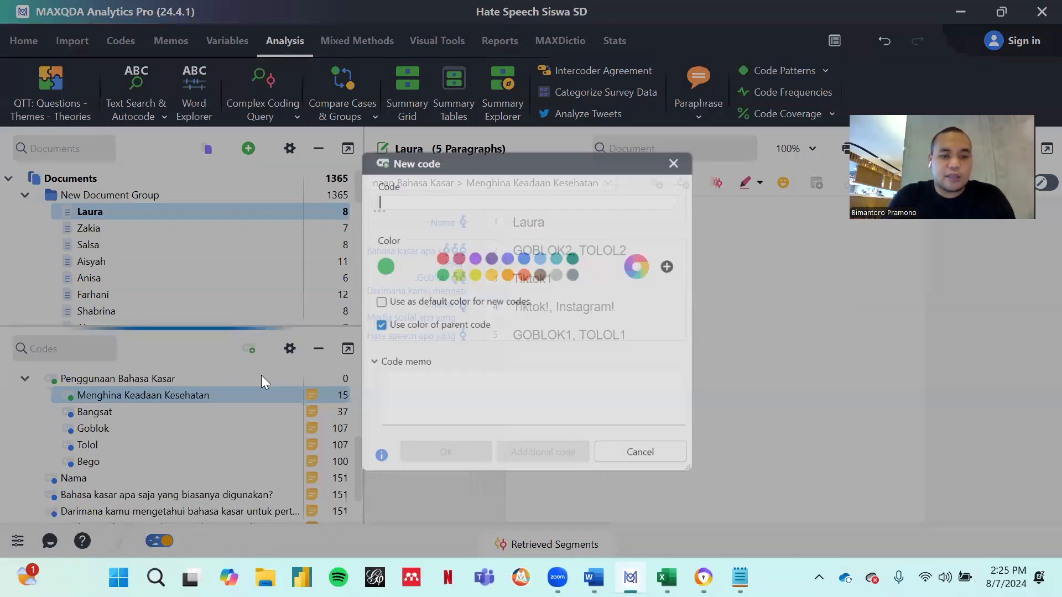
text(Menghina Kualitas Fikiran)
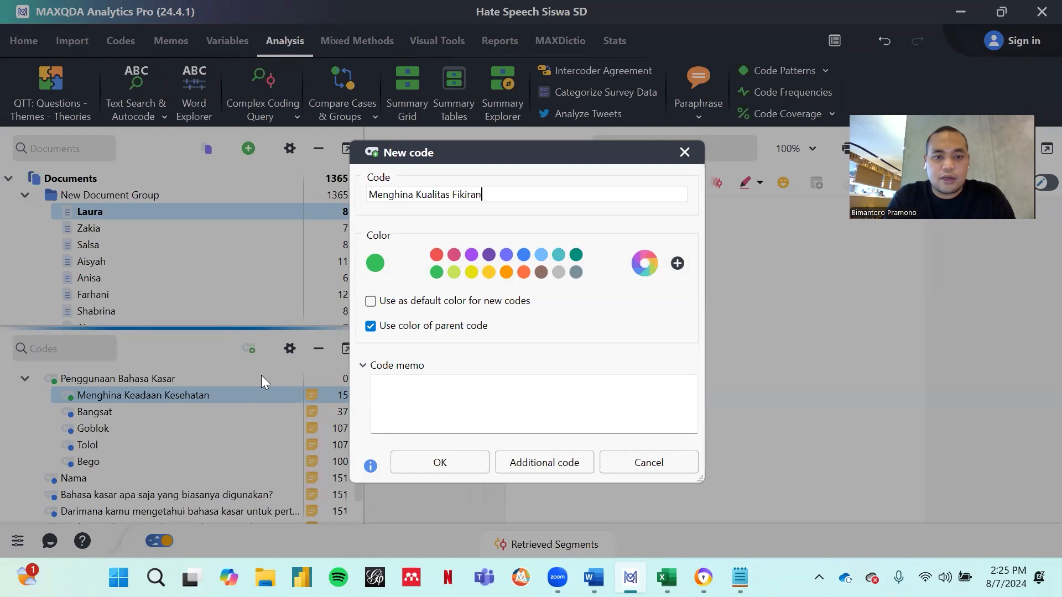
click(462, 468)
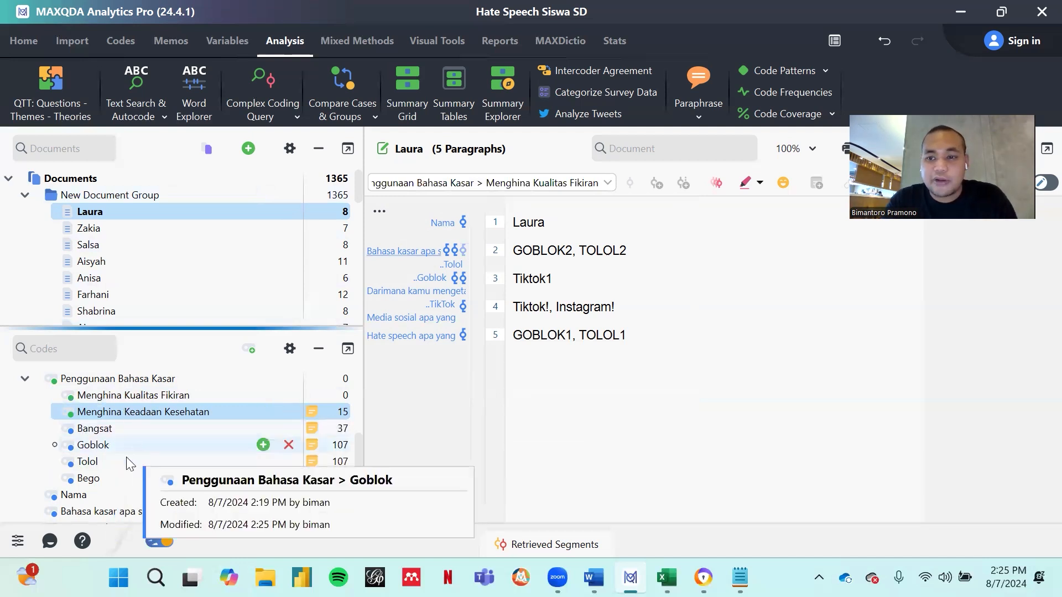
Step: Merge the codes Goblok, Tolol and Bego into Menghina Kualitas Fikiran, adding existing memos to the target code's memo
drag(134, 447, 287, 394)
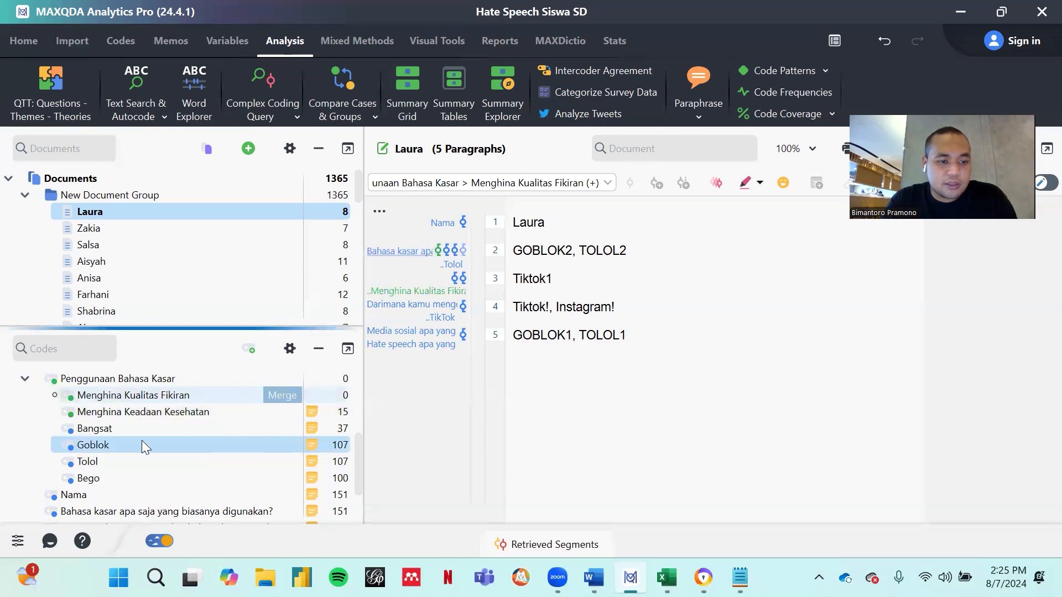
drag(104, 449, 281, 393)
click(522, 391)
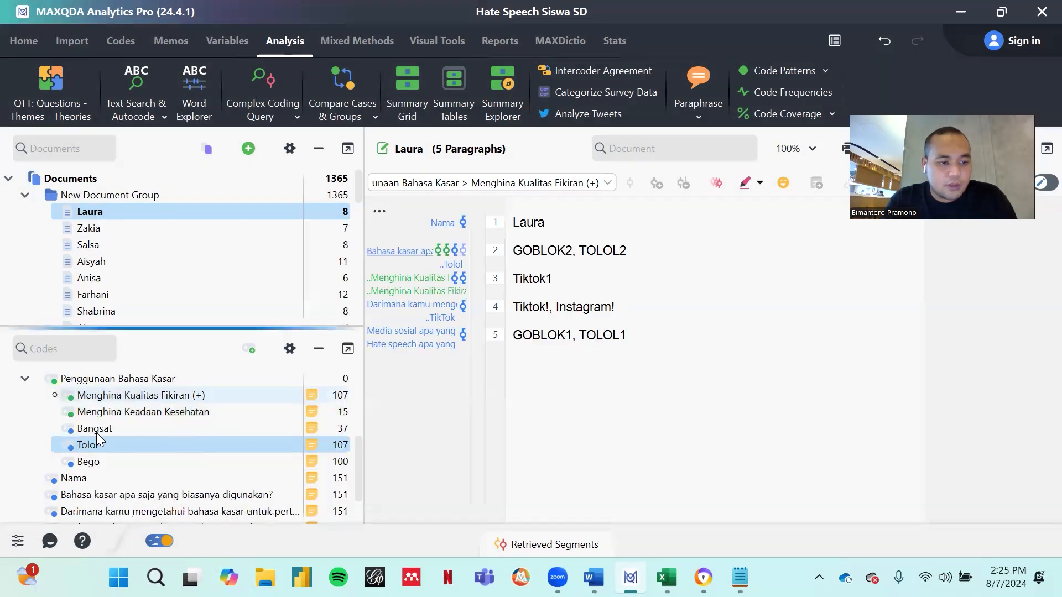
drag(158, 444, 276, 394)
click(534, 392)
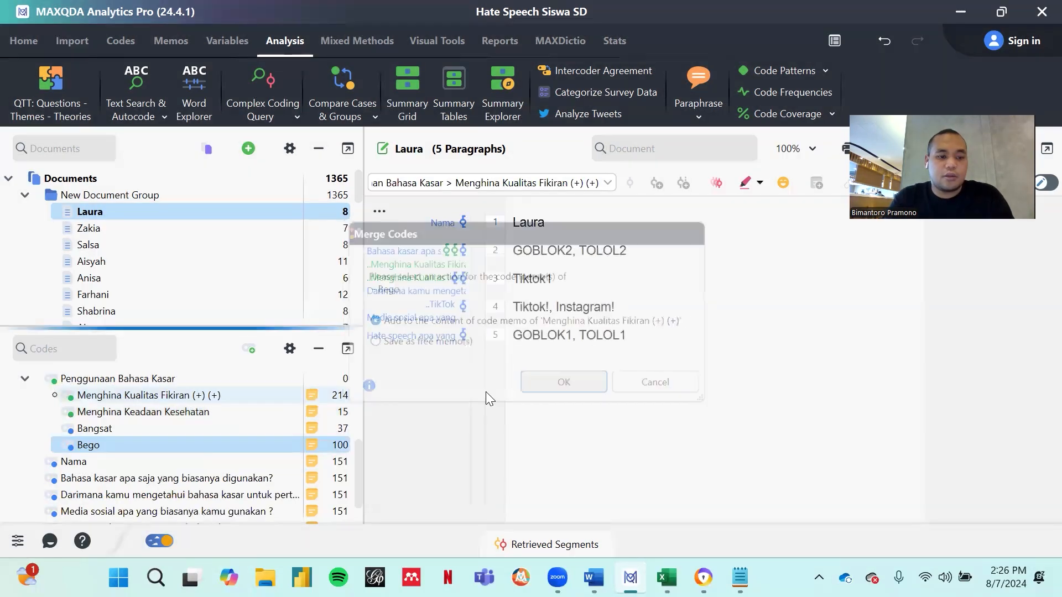
Step: Strip the plus-sign suffixes from the merged intelligence-related code so its name reads Menghina Kualitas Fikiran
right_click(164, 392)
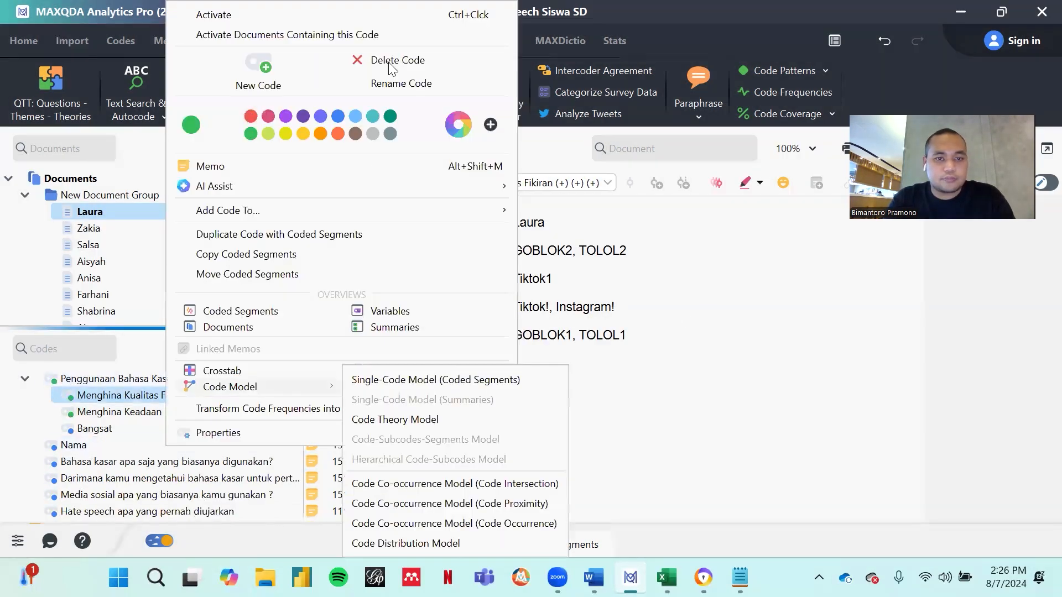
click(396, 77)
key(BackSpace)
key(BackSpace)
key(BackSpace)
key(BackSpace)
key(BackSpace)
key(BackSpace)
key(BackSpace)
key(BackSpace)
key(BackSpace)
key(BackSpace)
key(BackSpace)
key(BackSpace)
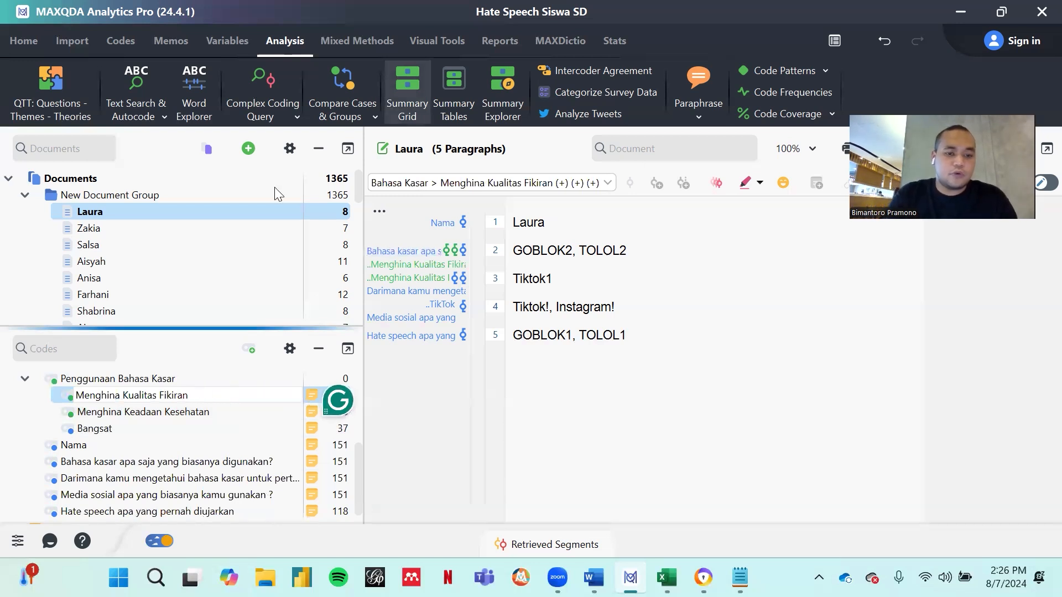
click(412, 406)
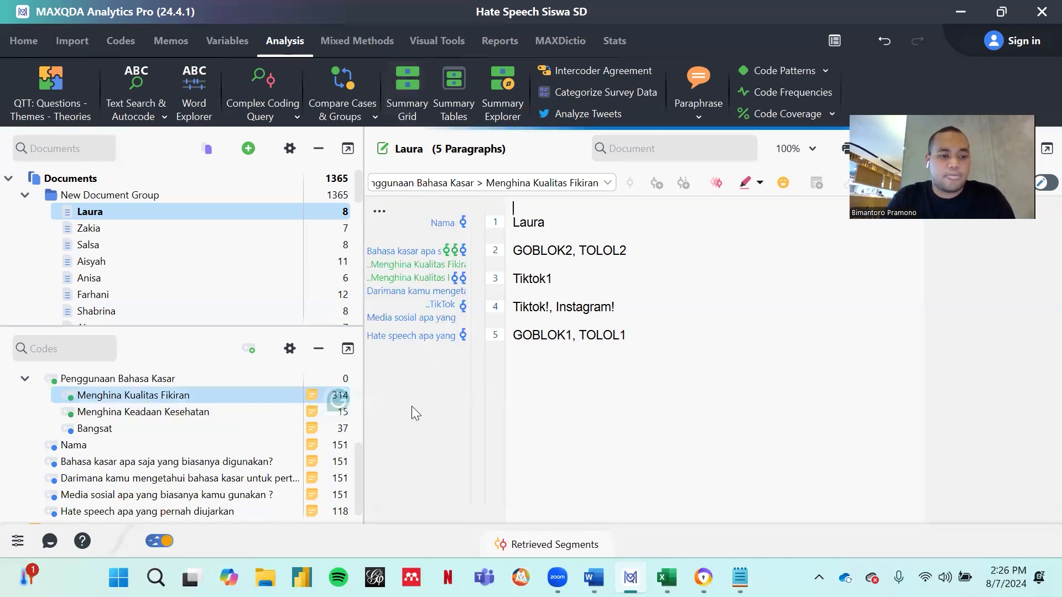
Step: Rename the code Bangsat as Menghina Perilaku
click(108, 427)
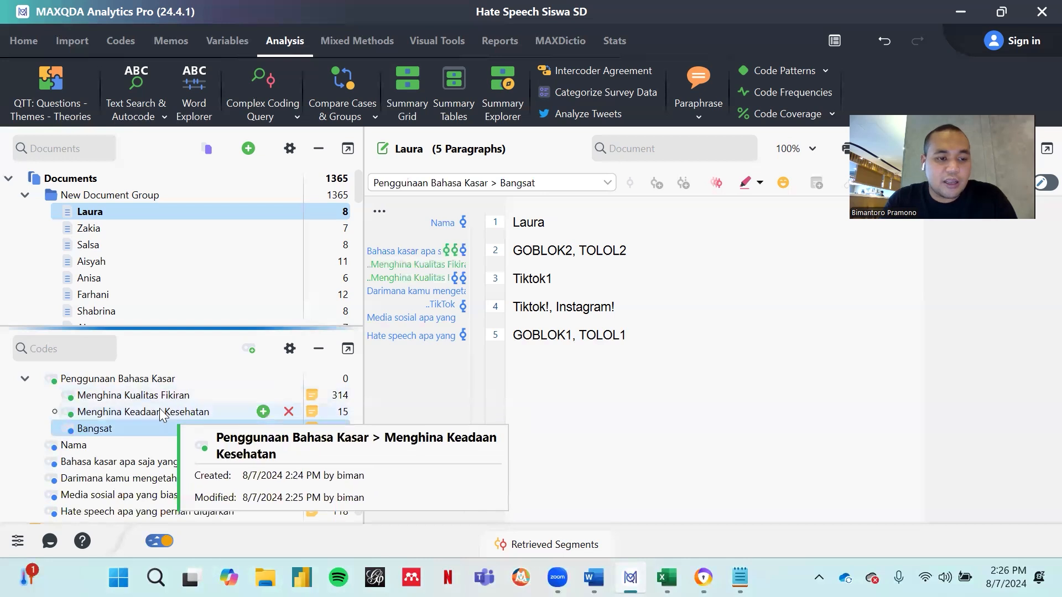
right_click(107, 428)
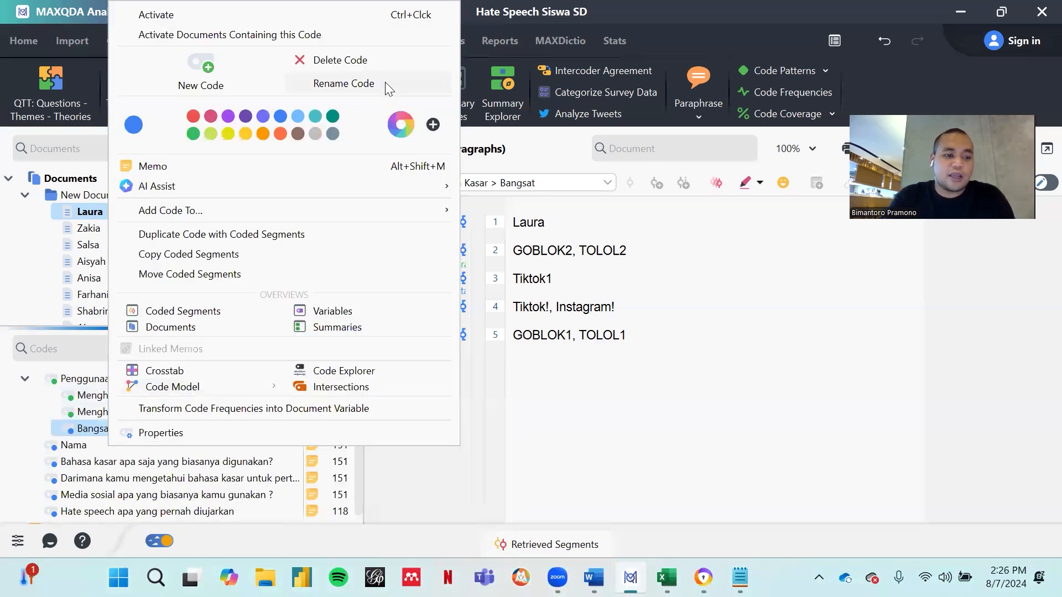
click(385, 82)
text(Menghina Perilaku)
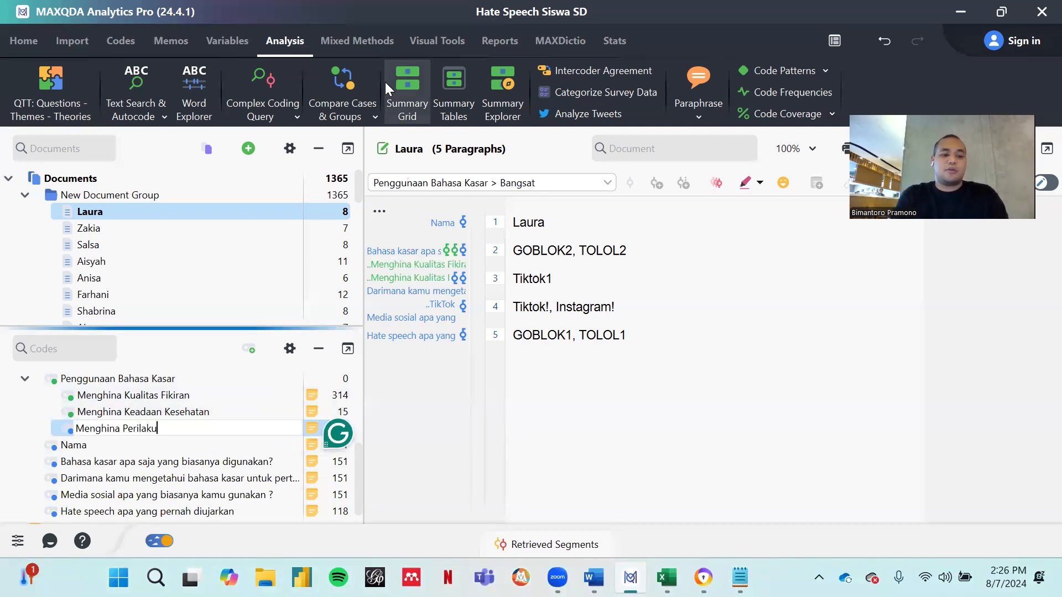
key(Return)
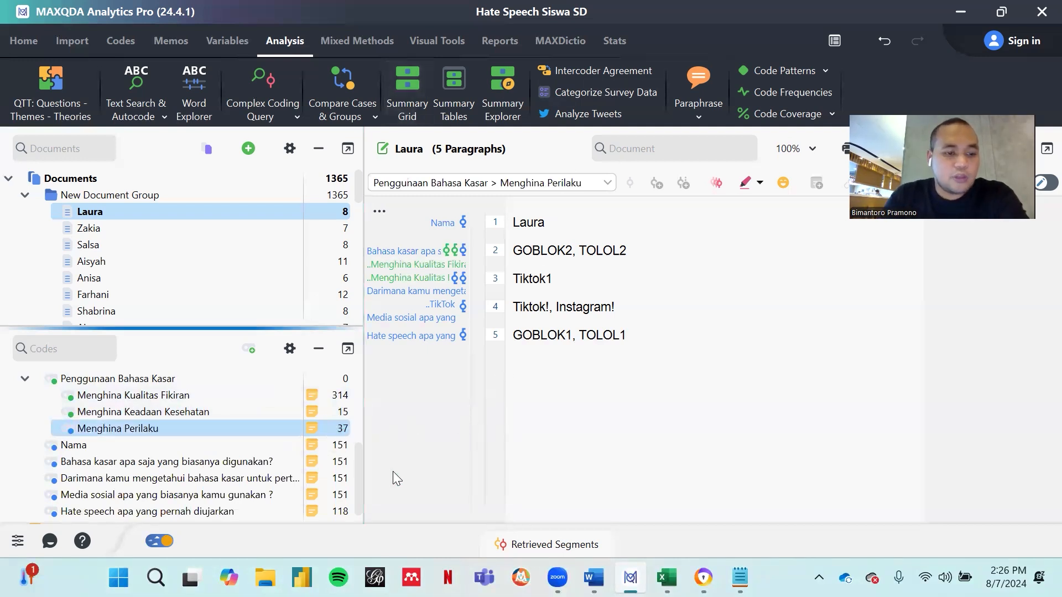
Step: Review the code list, compare the first respondent's answers in B2 and F2 of the Hasil Kuesioner workbook in Excel, and return to MAXQDA
scroll(225, 456, up, 2)
scroll(225, 455, down, 1)
scroll(225, 455, up, 1)
scroll(224, 455, up, 1)
scroll(224, 456, down, 2)
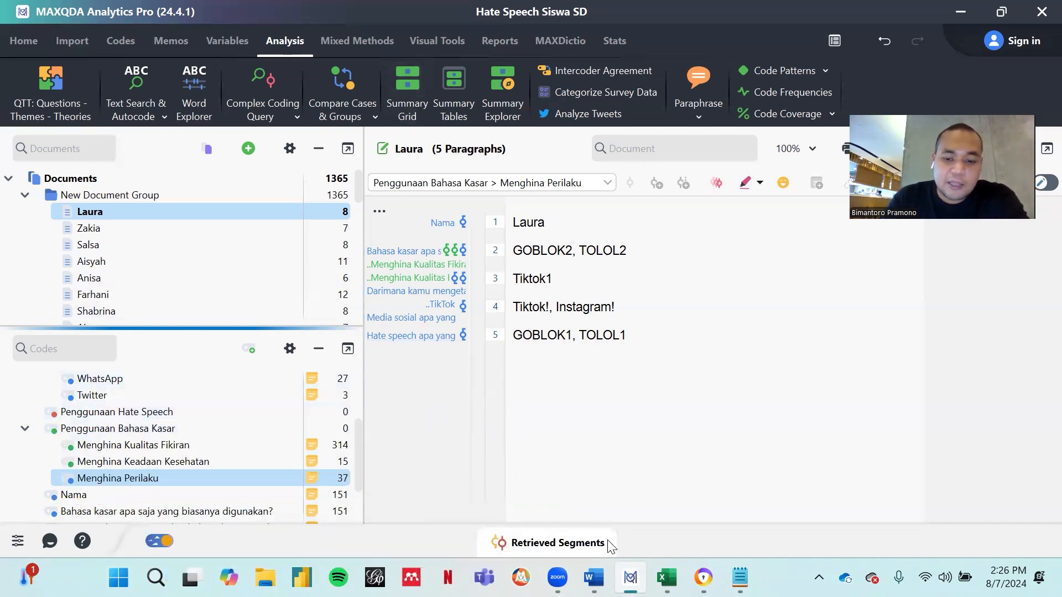
mouse_move(667, 577)
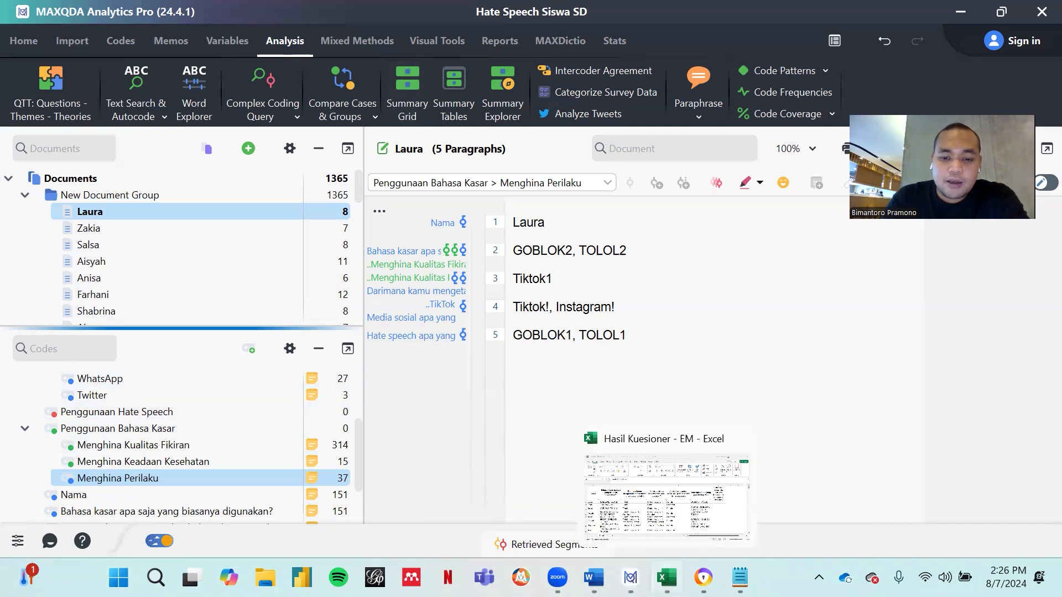
click(653, 468)
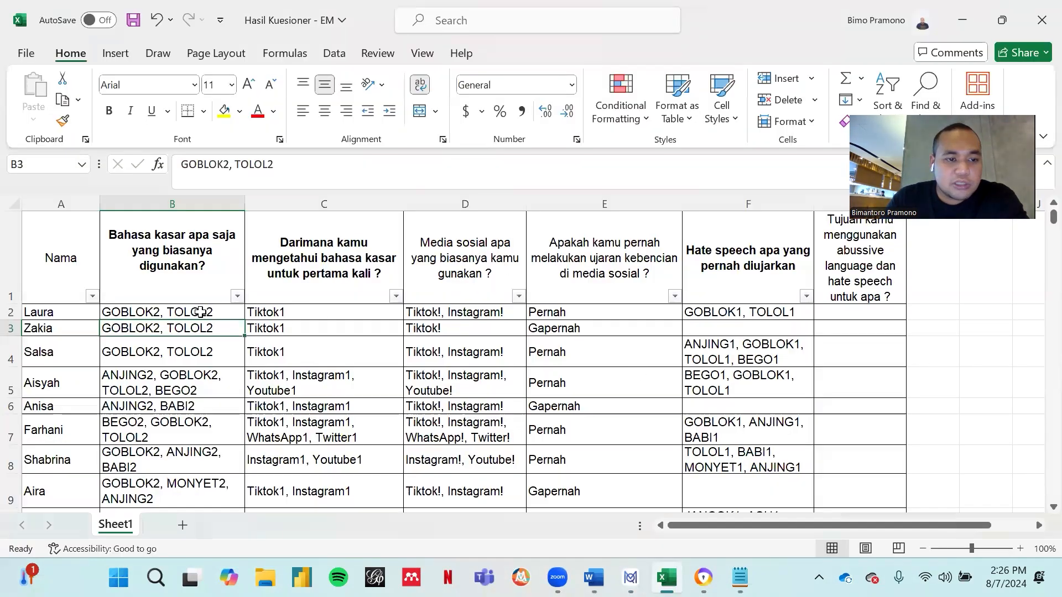
click(220, 307)
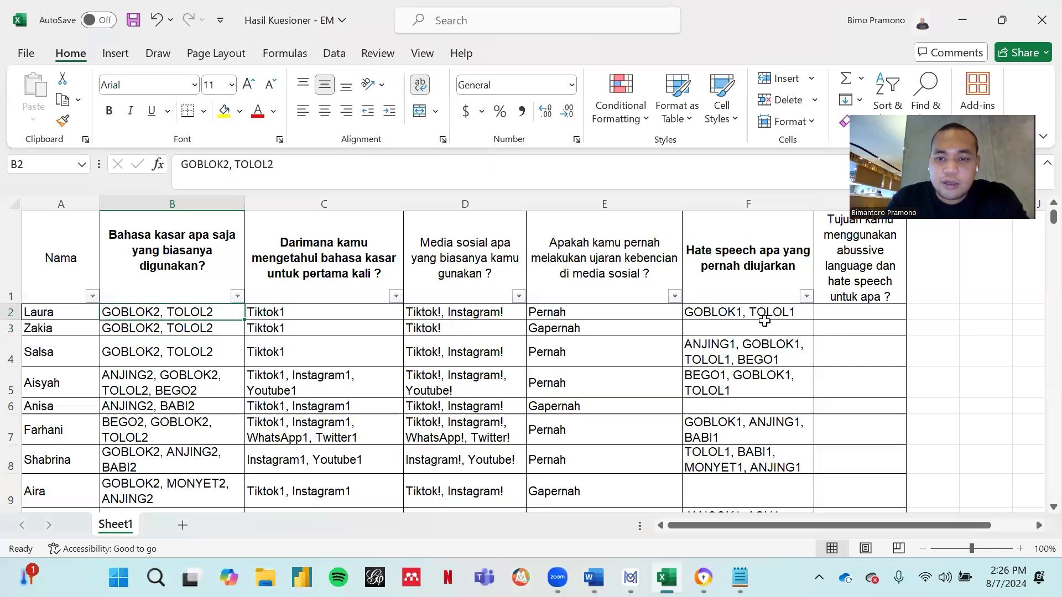
click(752, 313)
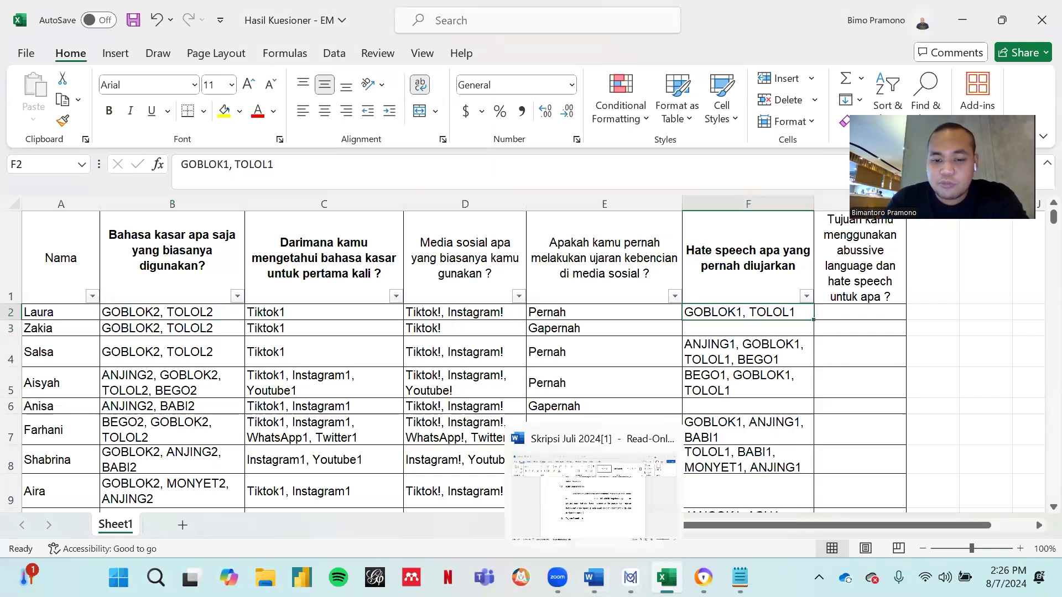
click(623, 482)
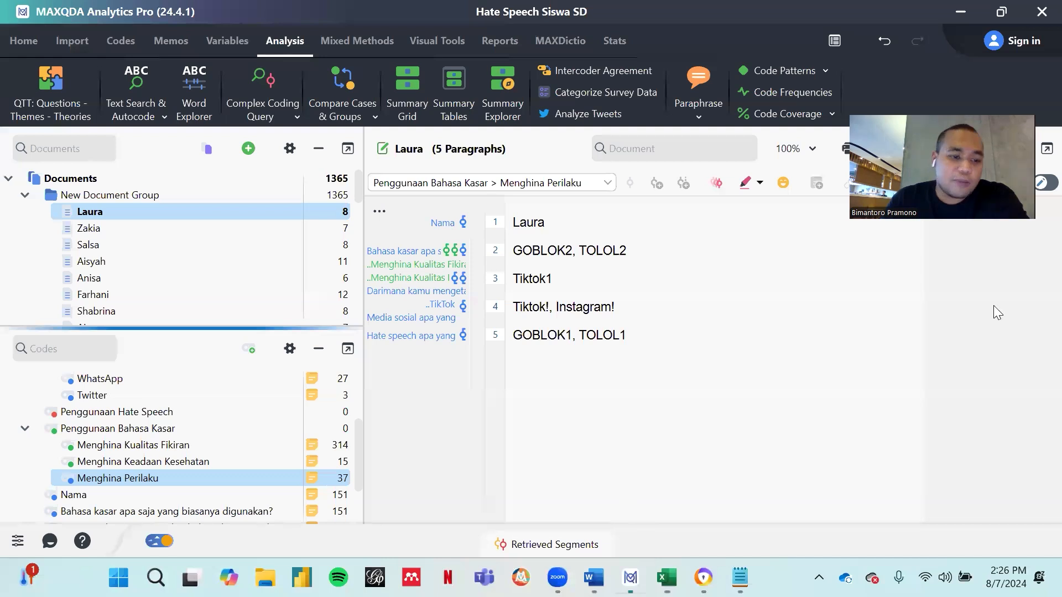
Step: Review the code list, switch to the thesis in Word, and select the phrase "ditirukan dari media sosial" in the Rumusan Masalah section
scroll(173, 420, up, 2)
scroll(174, 419, down, 1)
scroll(173, 419, down, 1)
scroll(174, 419, up, 2)
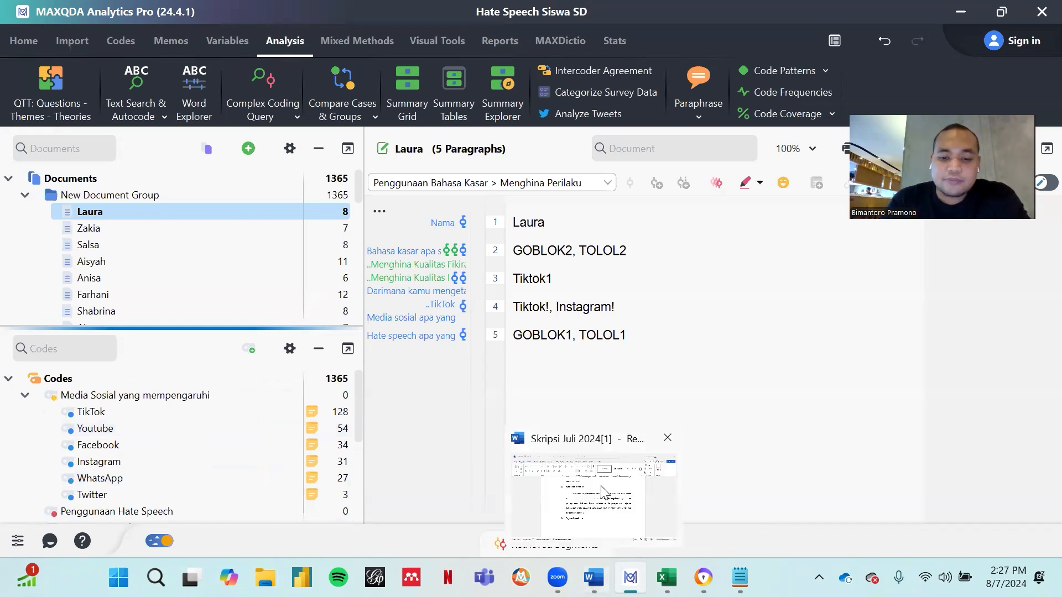
click(593, 577)
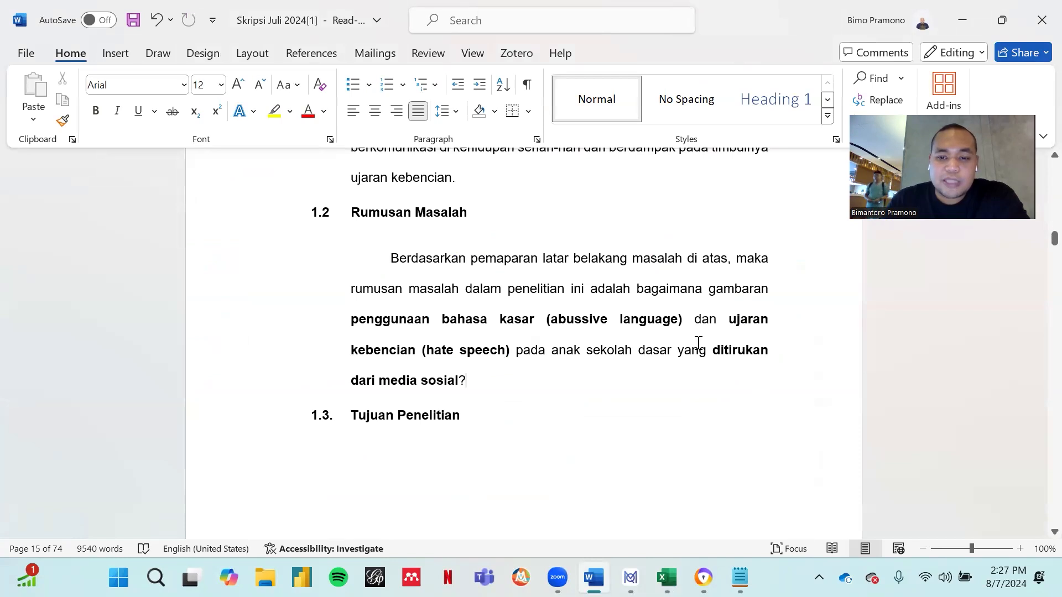
drag(717, 354, 723, 389)
mouse_move(558, 577)
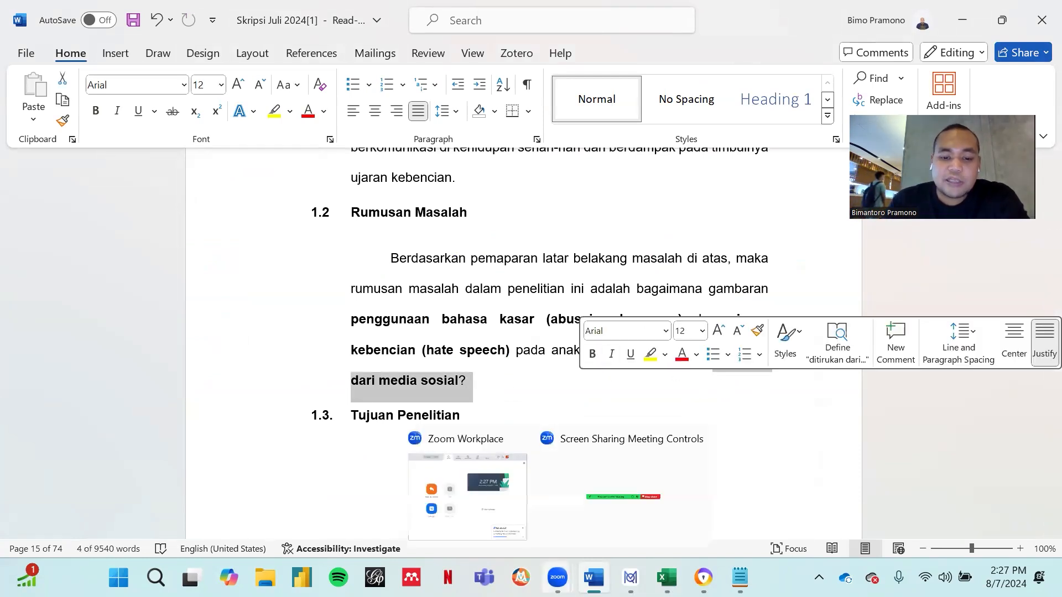
mouse_move(631, 577)
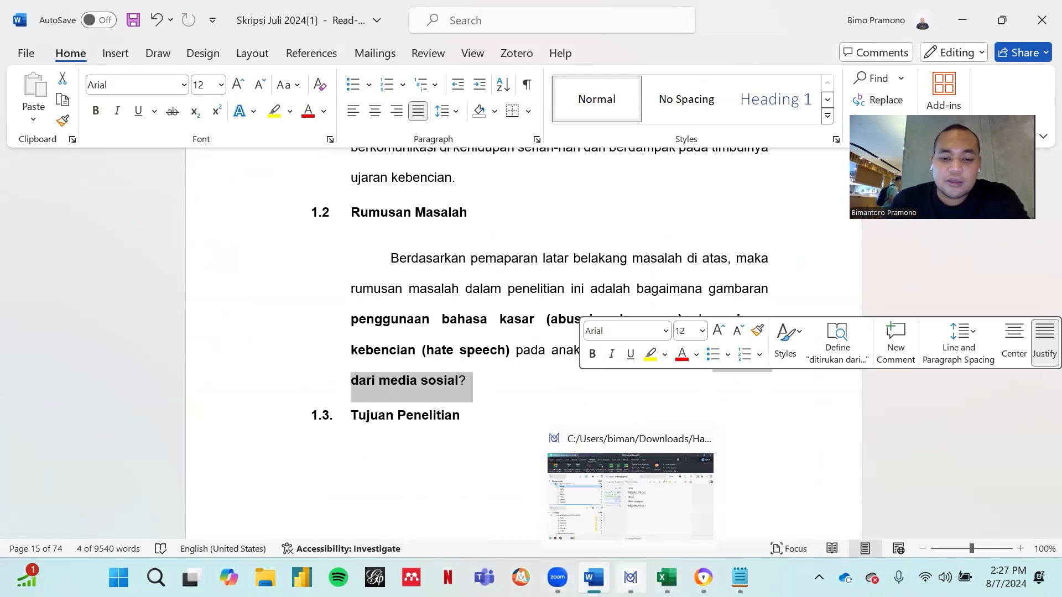
Step: Switch to MAXQDA, activate Media Sosial yang mempengaruhi with its subcodes, and chart its subcode statistics by coded segments for activated codes only
click(599, 472)
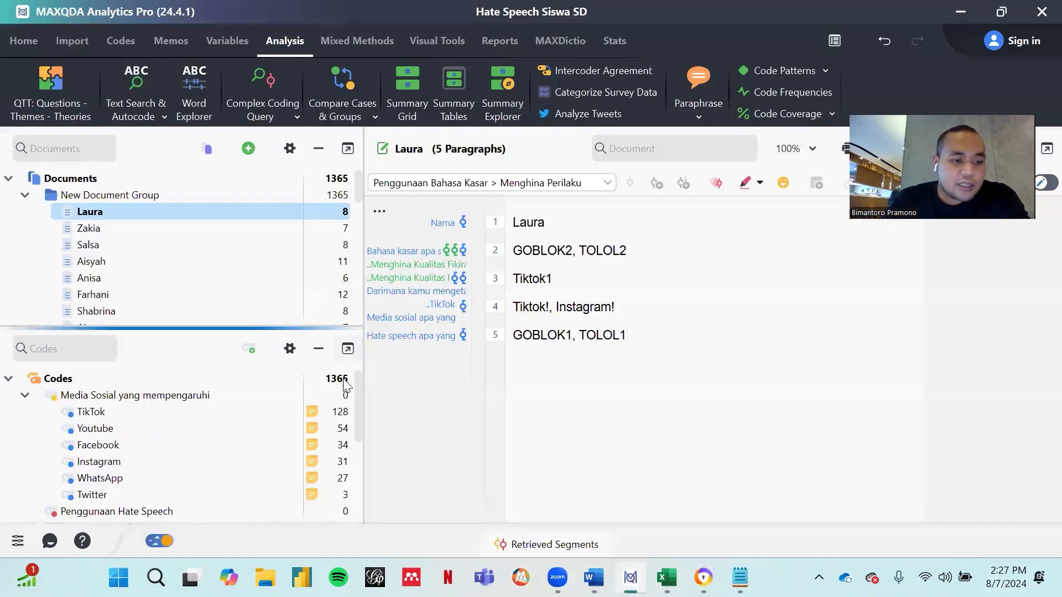
click(37, 395)
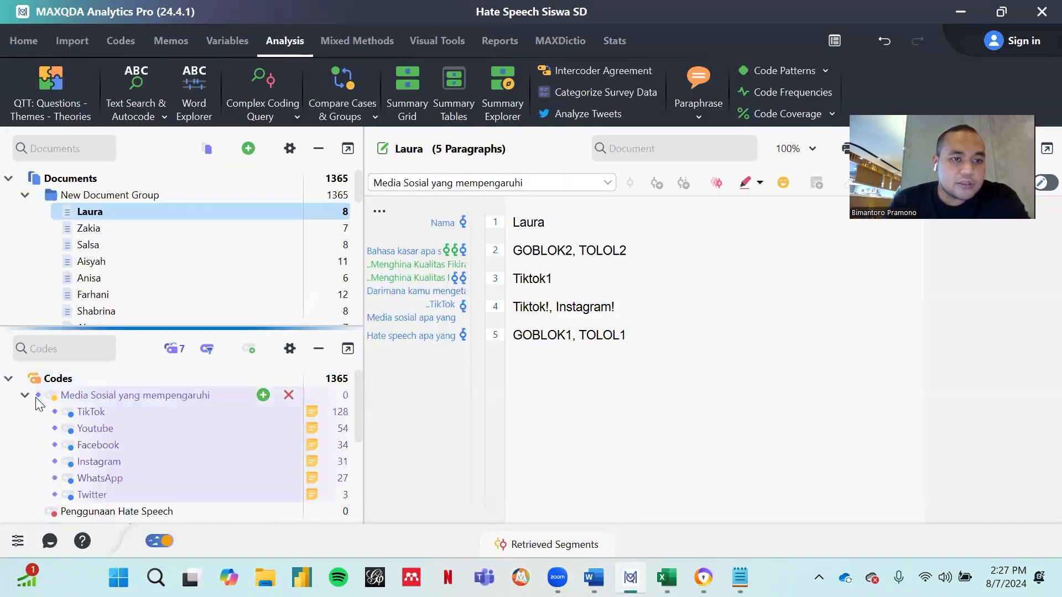
click(118, 40)
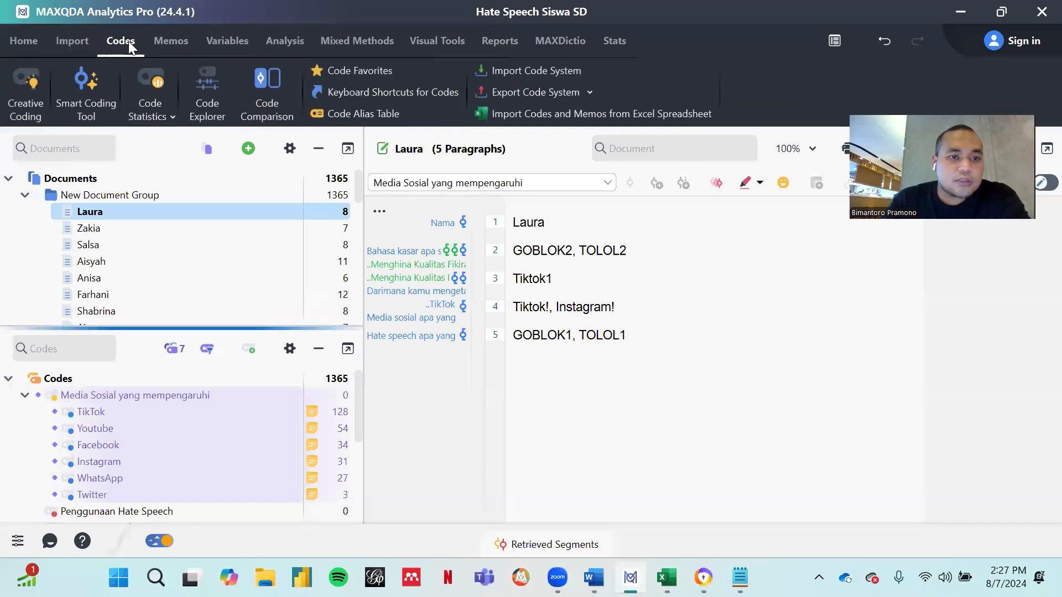
click(160, 112)
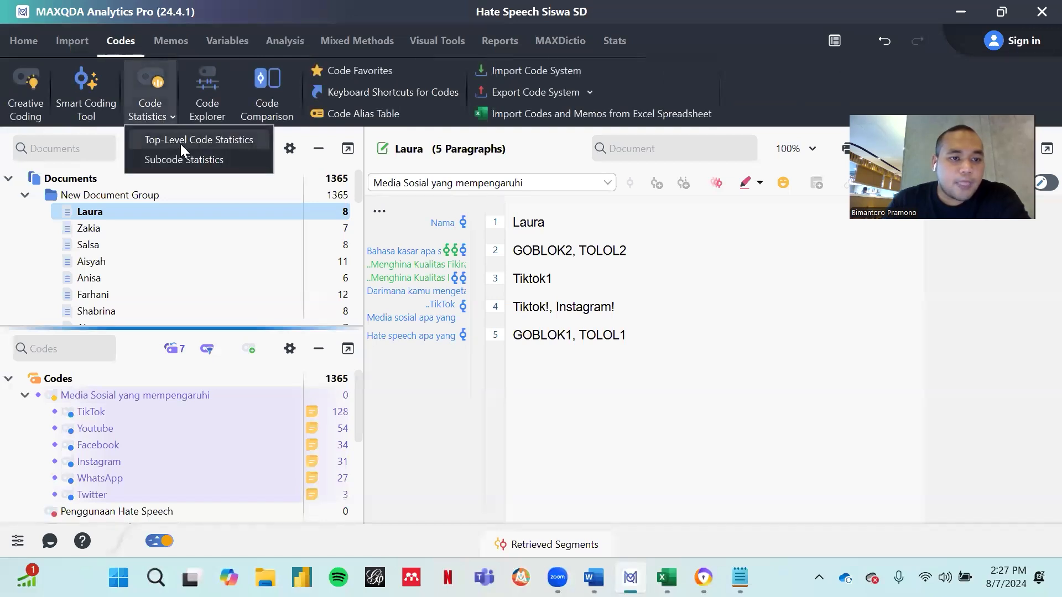
click(186, 159)
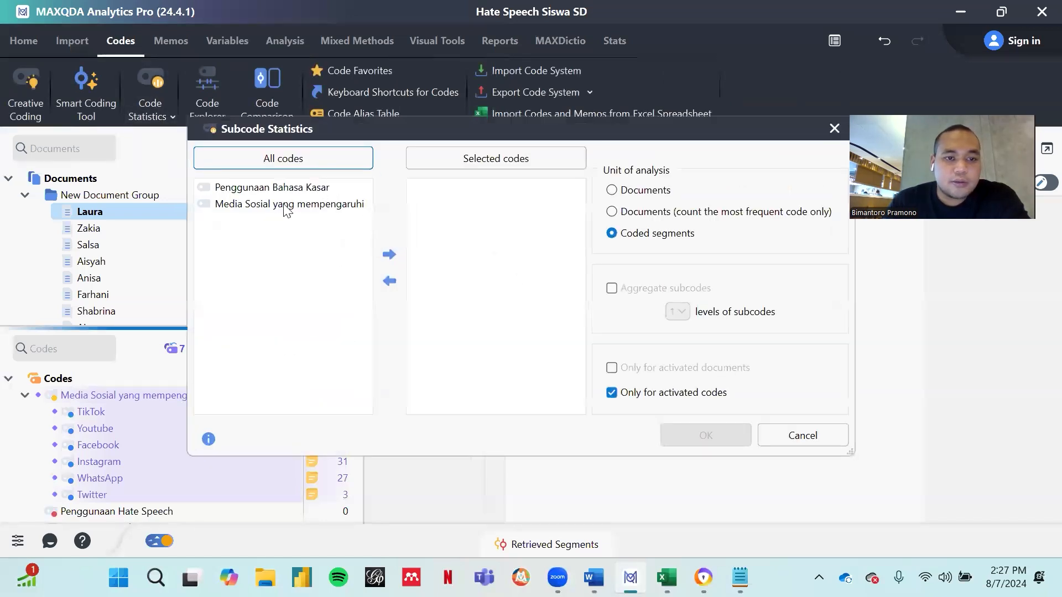
click(293, 206)
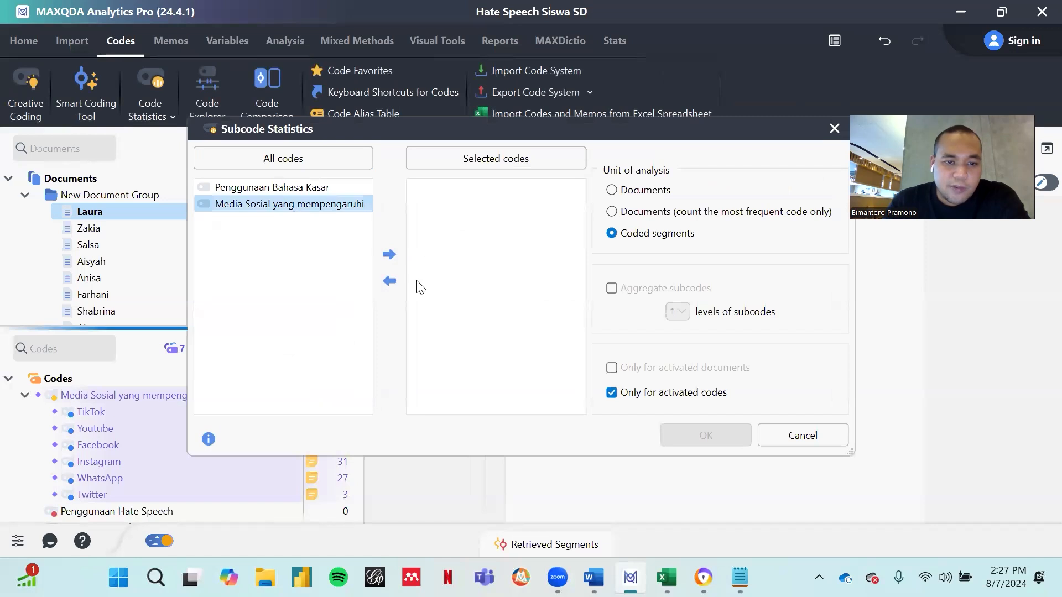
click(394, 255)
click(706, 437)
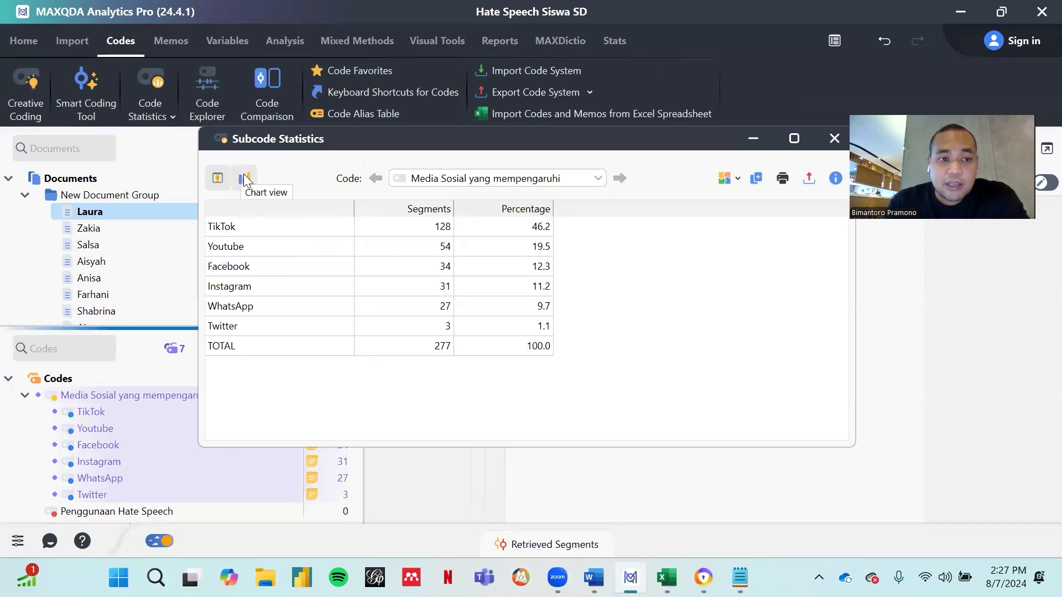
click(245, 178)
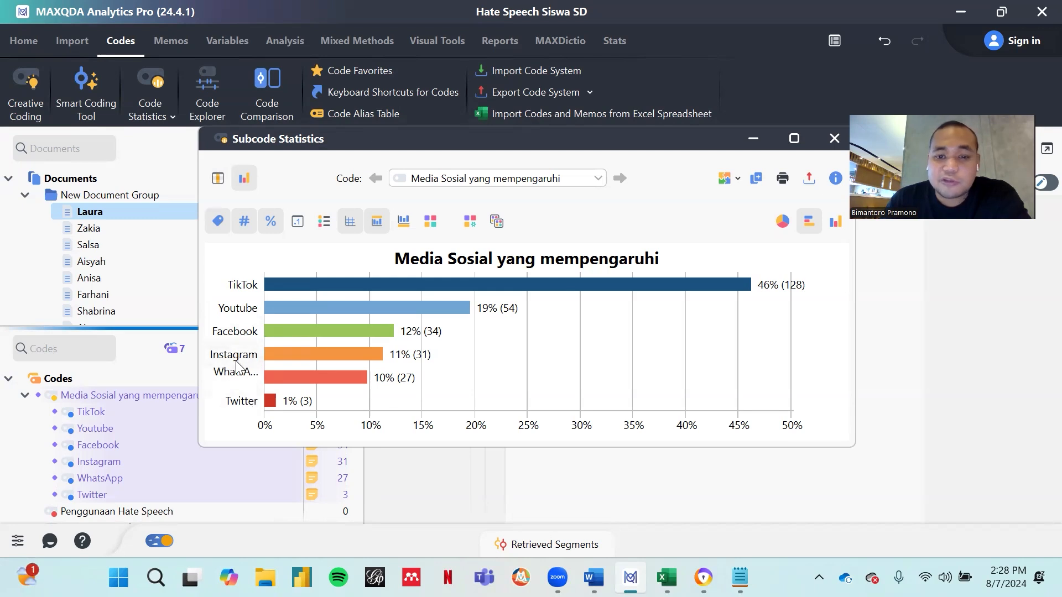
click(834, 138)
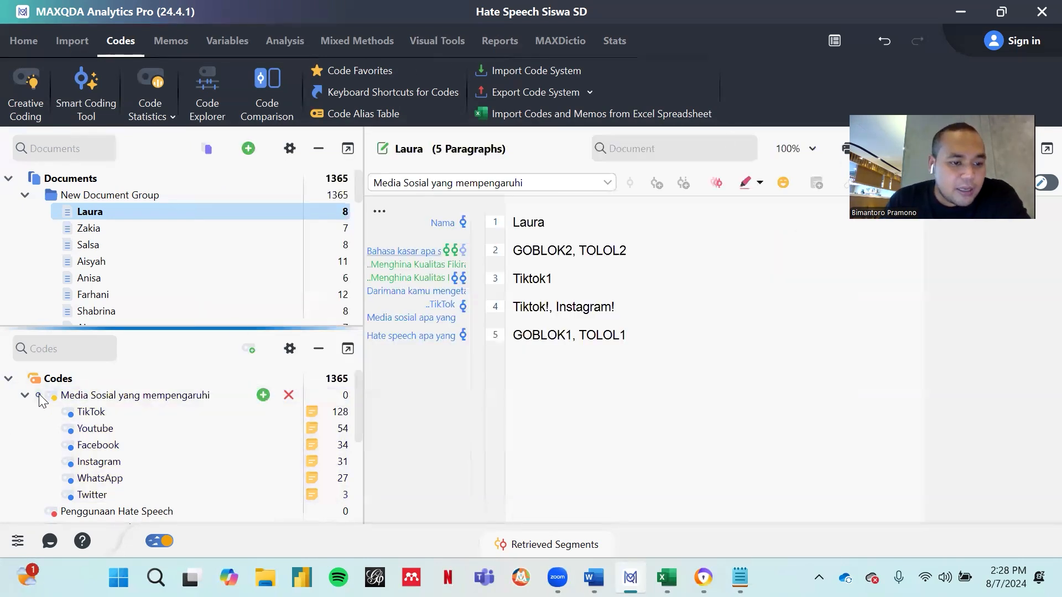
Step: Activate only Penggunaan Bahasa Kasar with its subcodes, add it to the selected codes for subcode statistics, and view its chart
scroll(47, 400, down, 1)
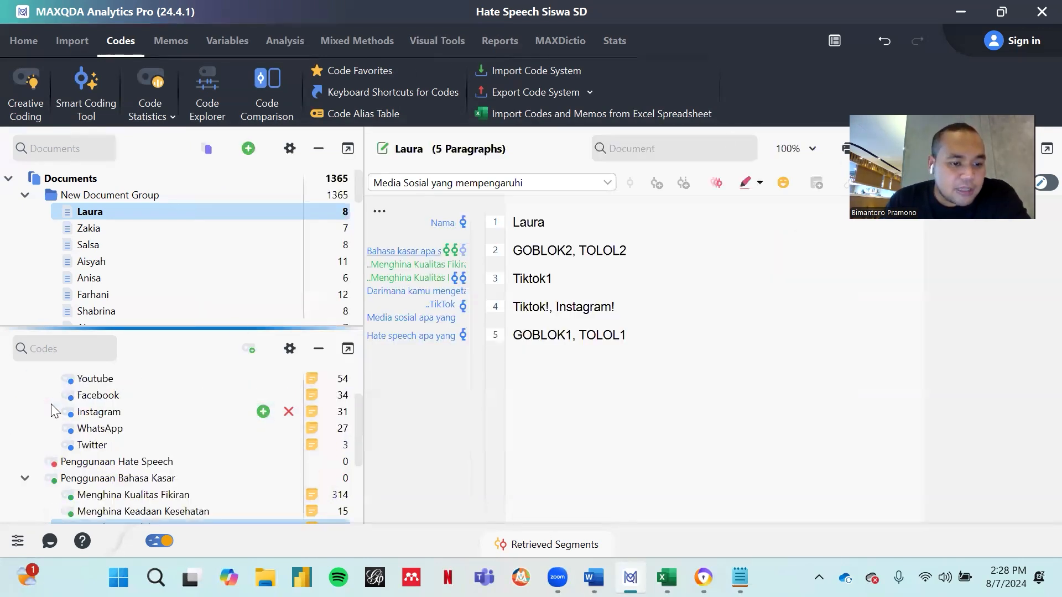
click(51, 478)
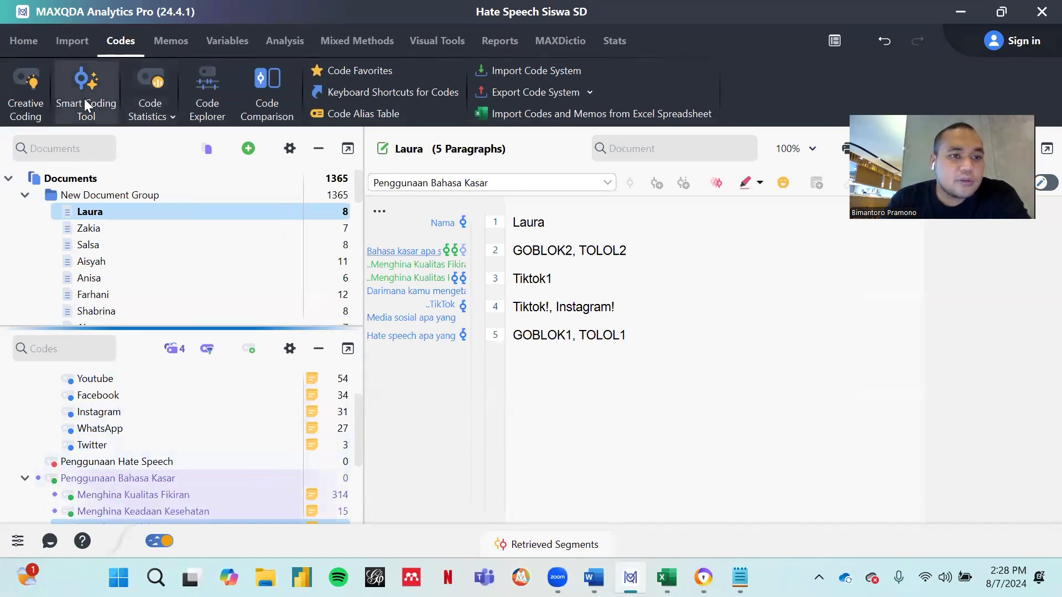
click(154, 113)
click(169, 158)
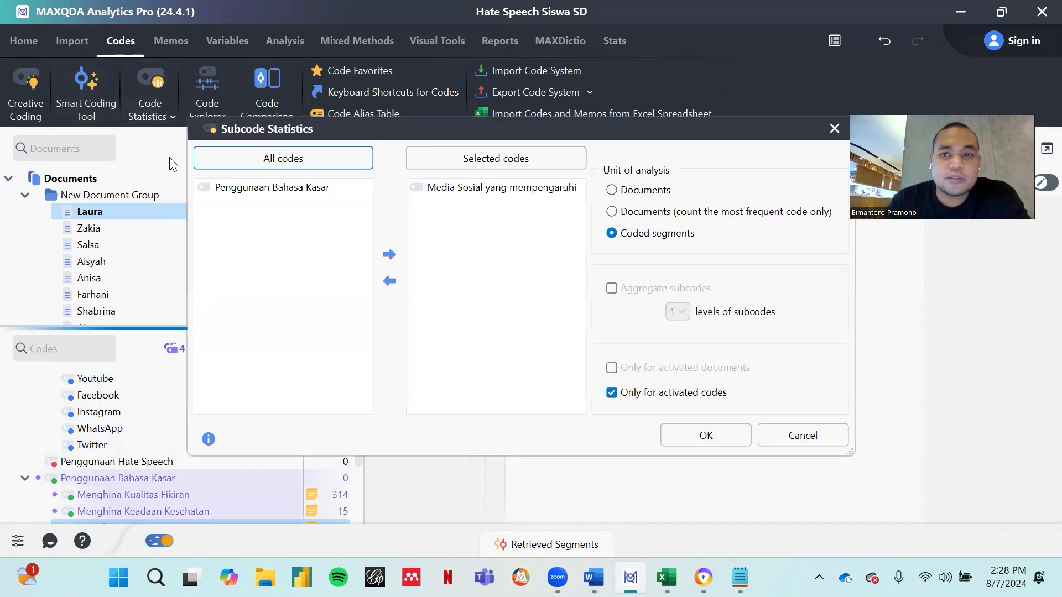
click(266, 188)
click(390, 255)
click(724, 439)
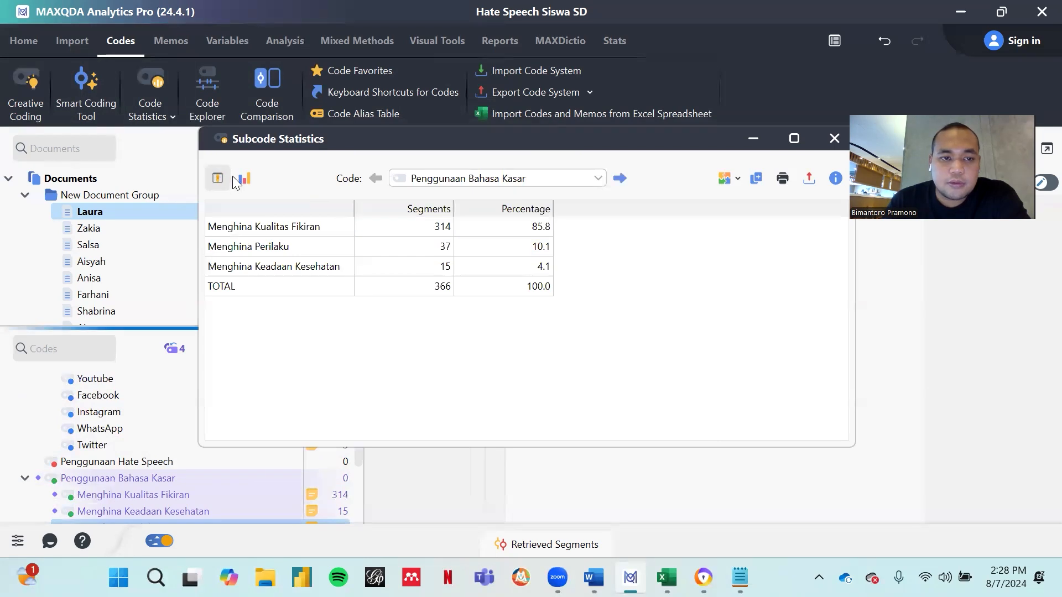
click(253, 178)
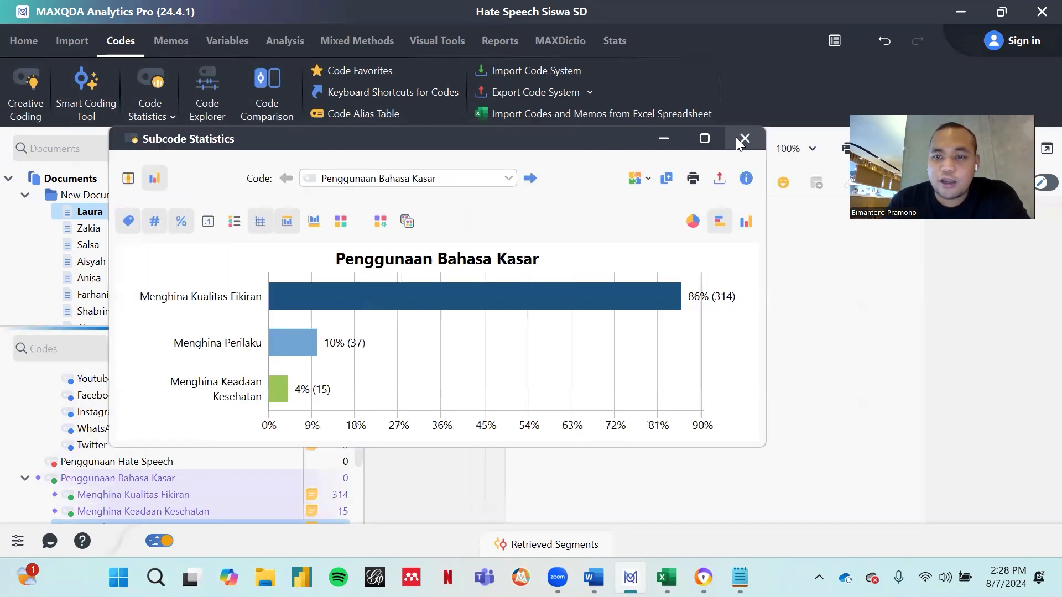
click(742, 138)
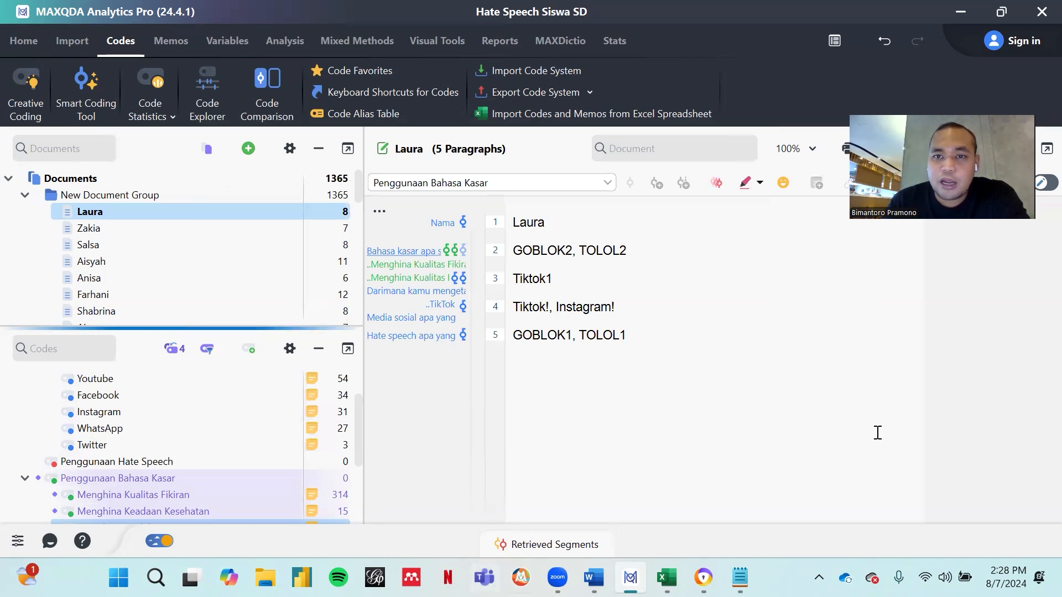